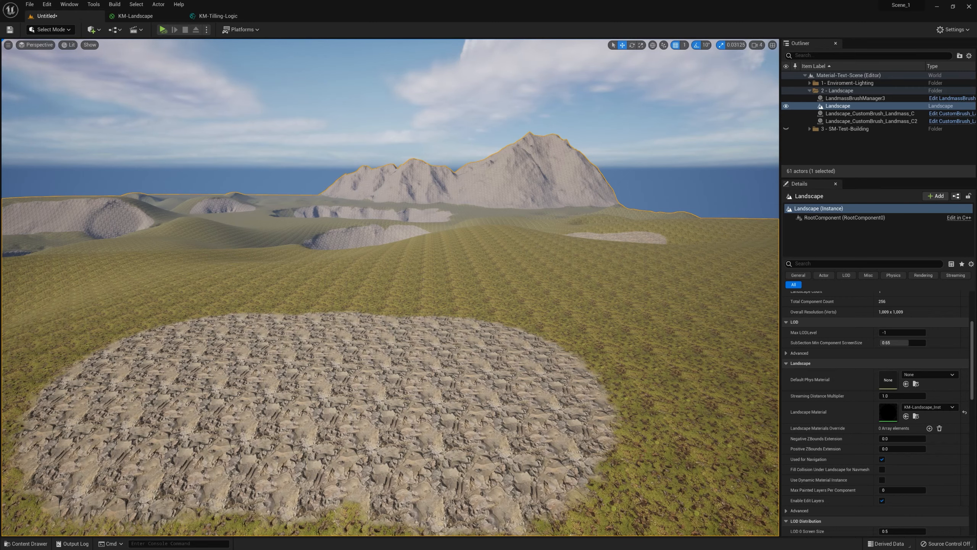
Examine the rock and grass texture tiling on the landscape from close up and towards the distant mountain.
right_click_drag(460, 406, 452, 452)
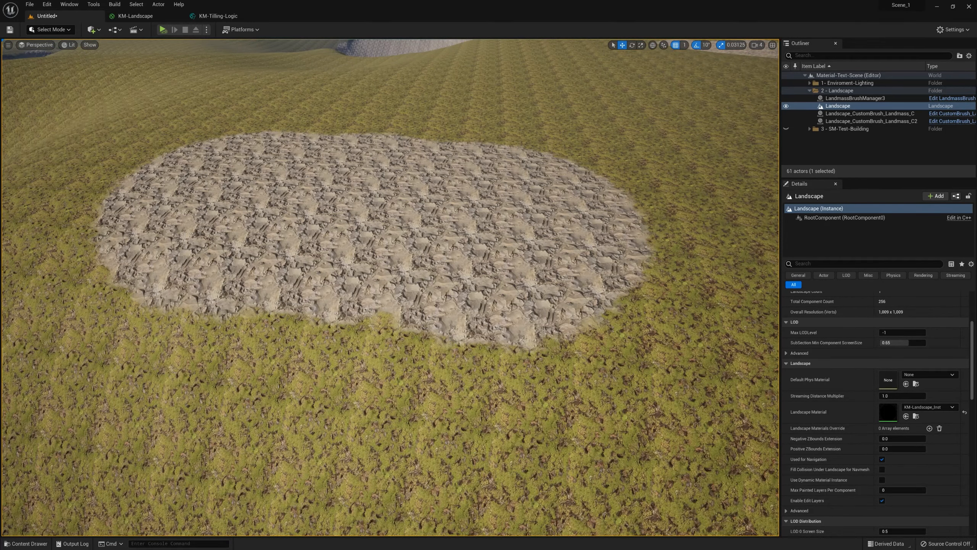
right_click_drag(333, 381, 357, 344)
right_click_drag(433, 357, 413, 352)
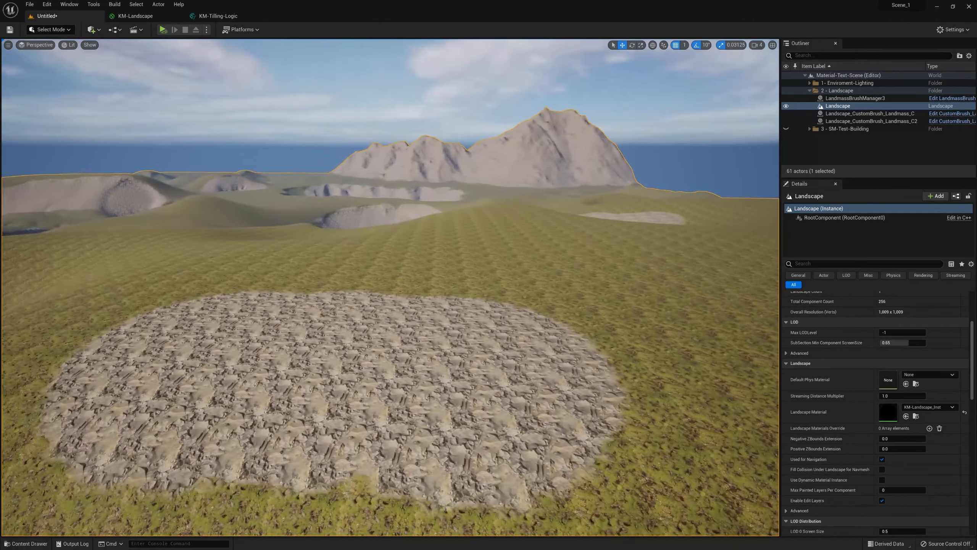
right_click_drag(450, 382, 441, 368)
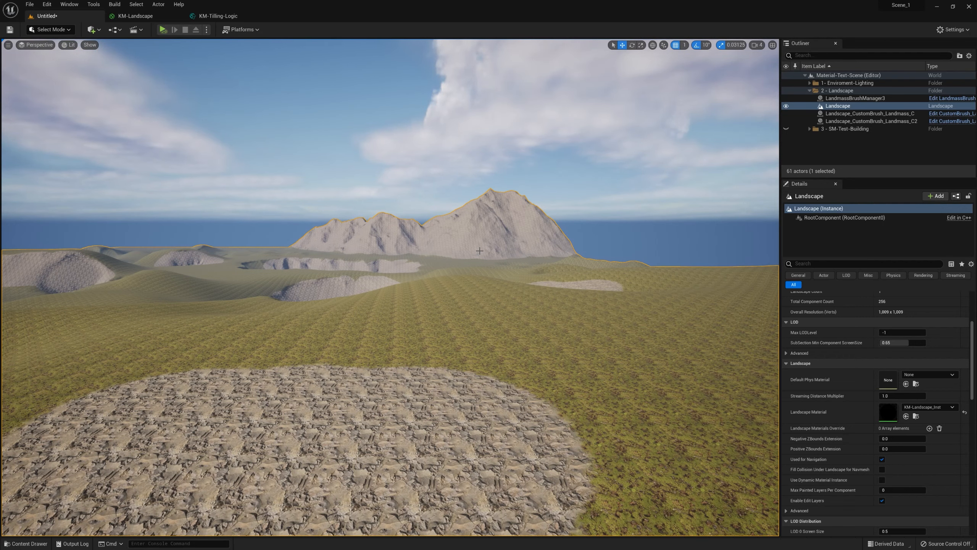
right_click_drag(486, 252, 477, 262)
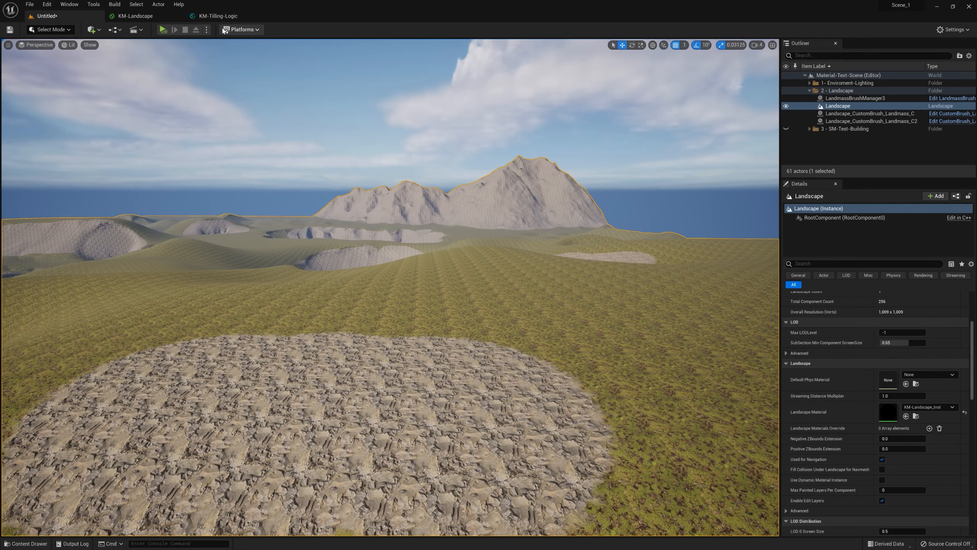
In the KM-Tilling-Logic function, add three TexCoord nodes, one above each tiling input.
left_click(218, 16)
right_click_drag(432, 201, 370, 225)
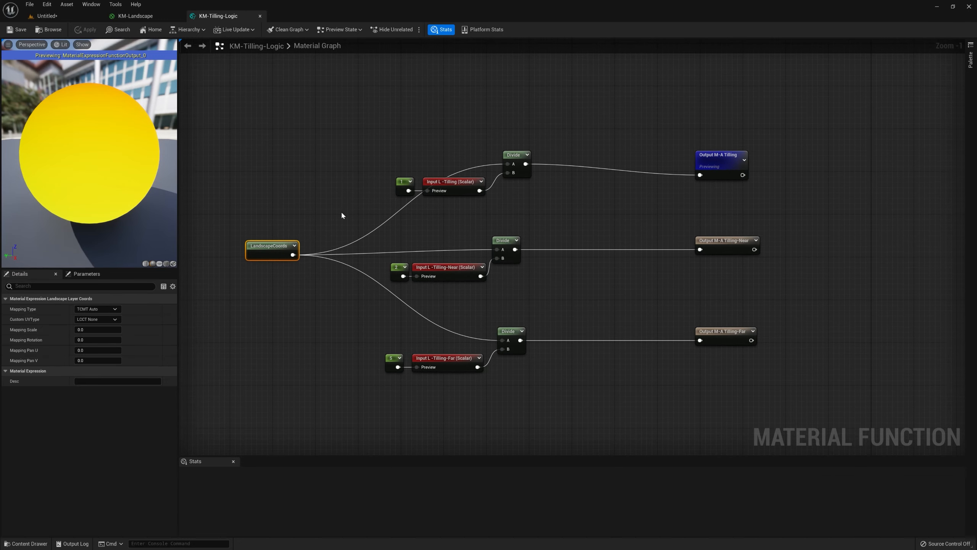
left_click(426, 104)
left_click(432, 229)
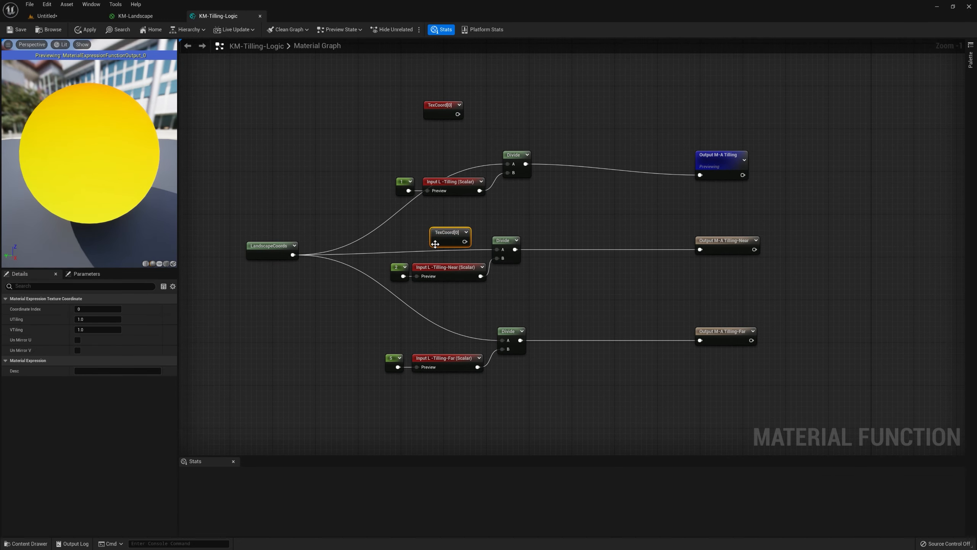
left_click(443, 310)
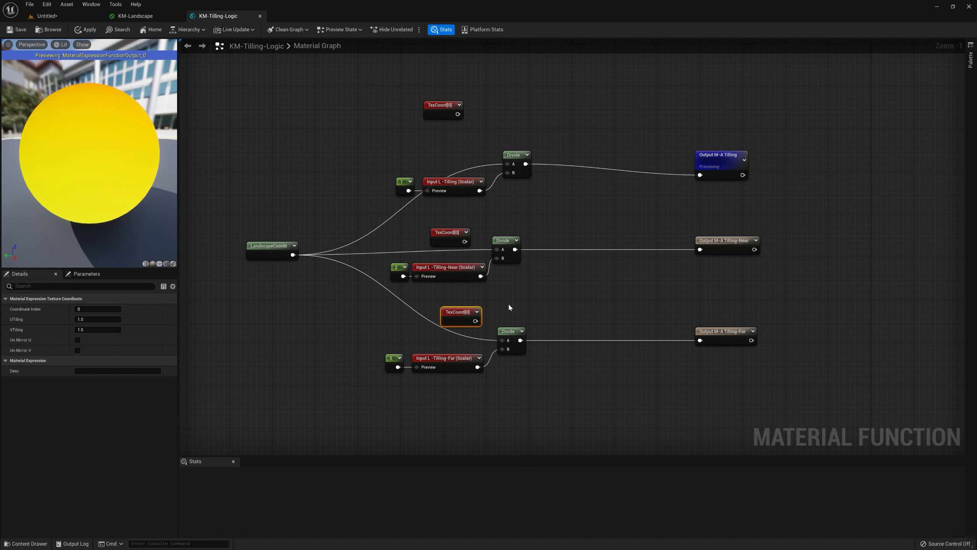
left_click_drag(462, 326, 450, 329)
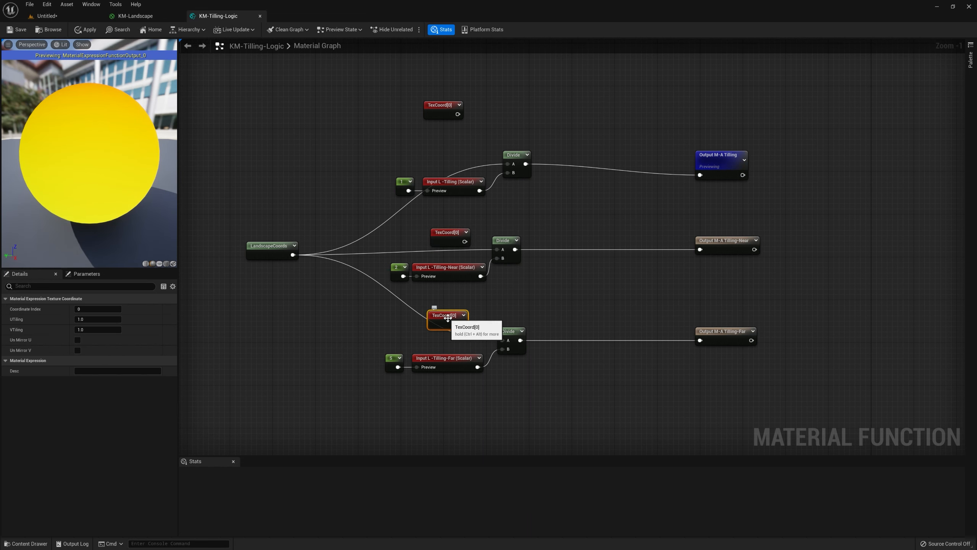
Delete all three TexCoord nodes from the tiling function graph.
left_click(451, 228, "shift")
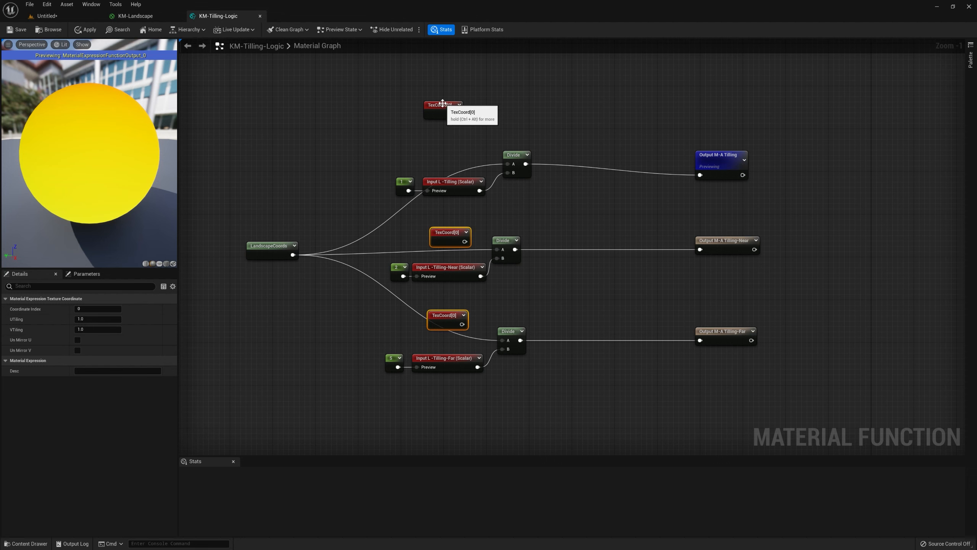
left_click(442, 103, "shift")
key("Delete")
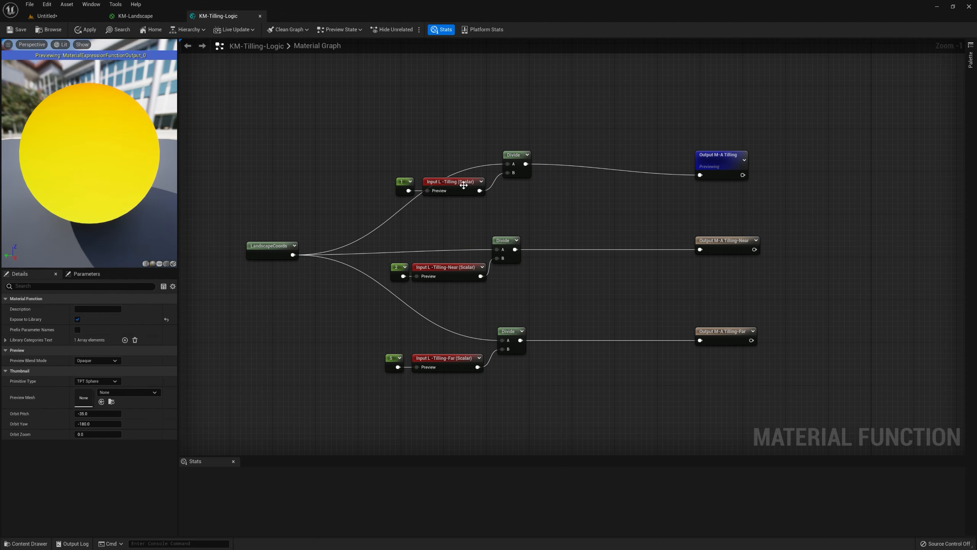
Add a second LandscapeLayerCoords node above the connected LandscapeCoords node and collapse its preview.
right_click(256, 180)
type("landscape")
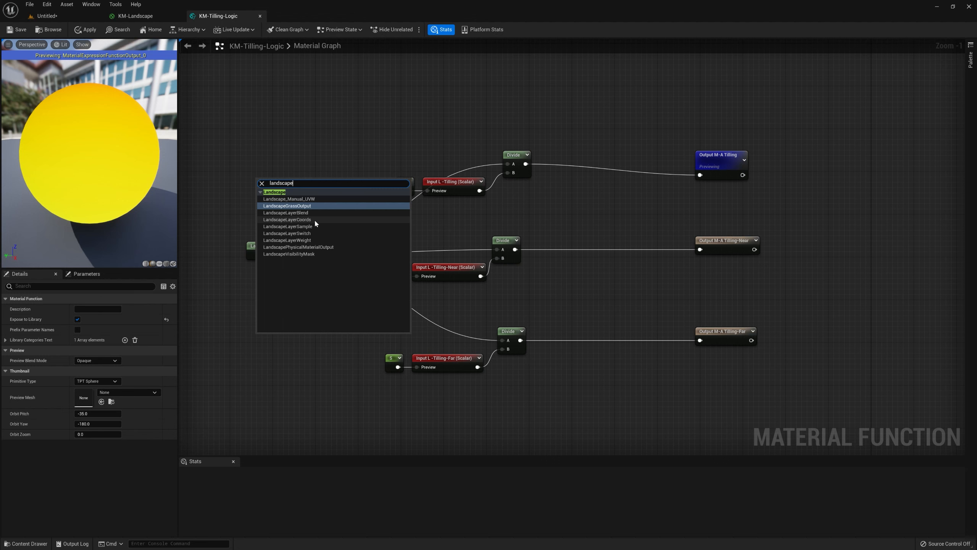
left_click(304, 220)
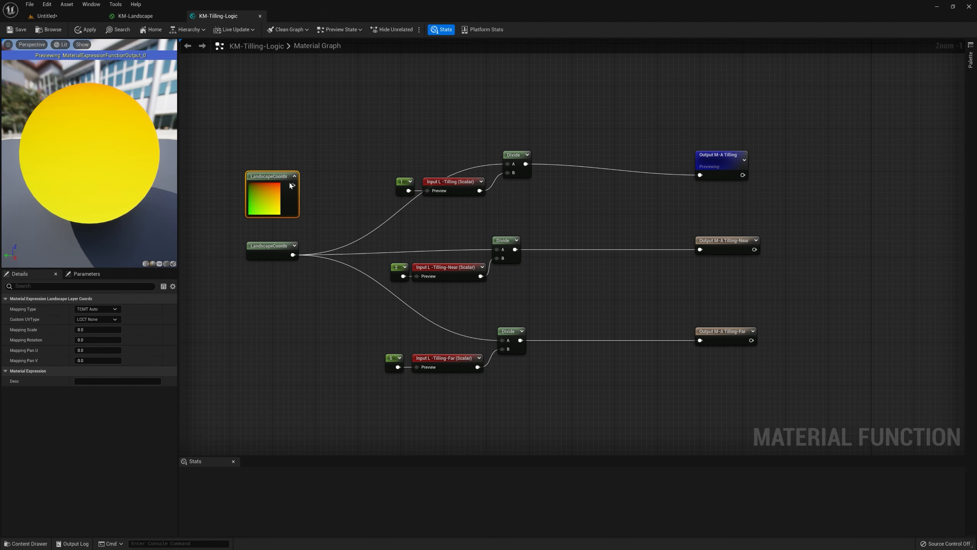
left_click(294, 177)
left_click_drag(287, 176, 312, 142)
left_click(264, 130)
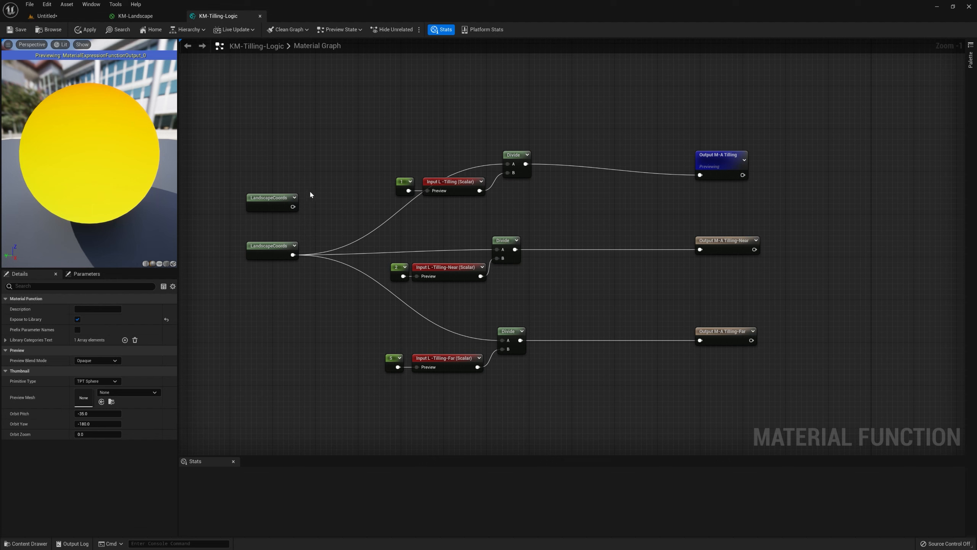
Shift the connected LandscapeCoords node slightly and delete the unconnected LandscapeCoords node above it.
left_click_drag(265, 251, 275, 250)
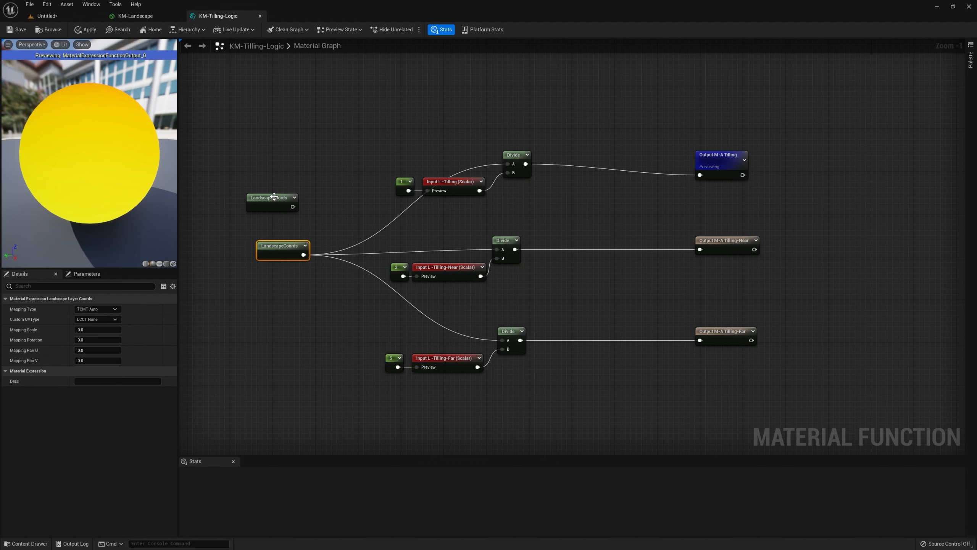
left_click(275, 197)
key("Delete")
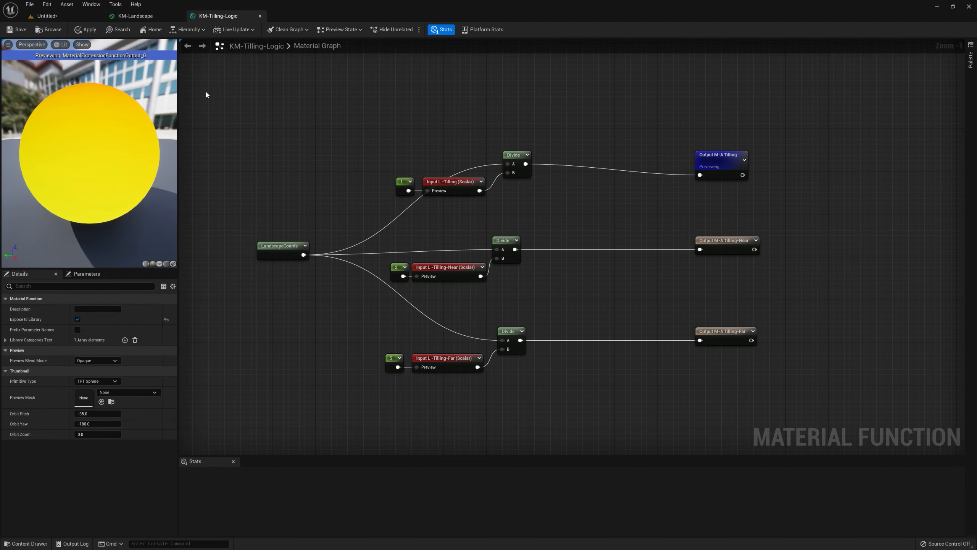
Open the KM-Tilling-Logic function from its node in the KM-Landscape graph and examine its tiling and rotation node groups.
left_click(153, 19)
scroll(465, 251, "up", 4)
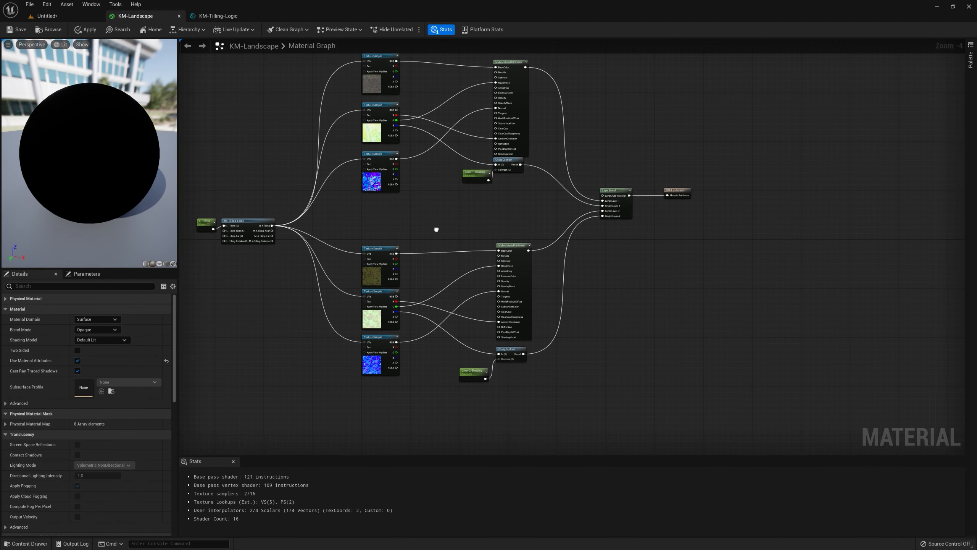
right_click_drag(401, 230, 573, 165)
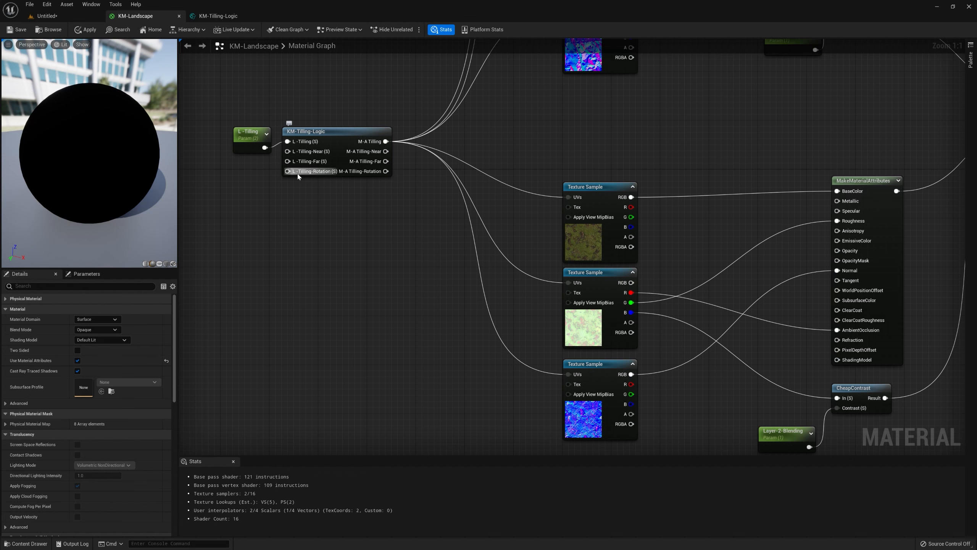
double_click(308, 173)
scroll(552, 246, "down", 3)
right_click_drag(551, 247, 550, 129)
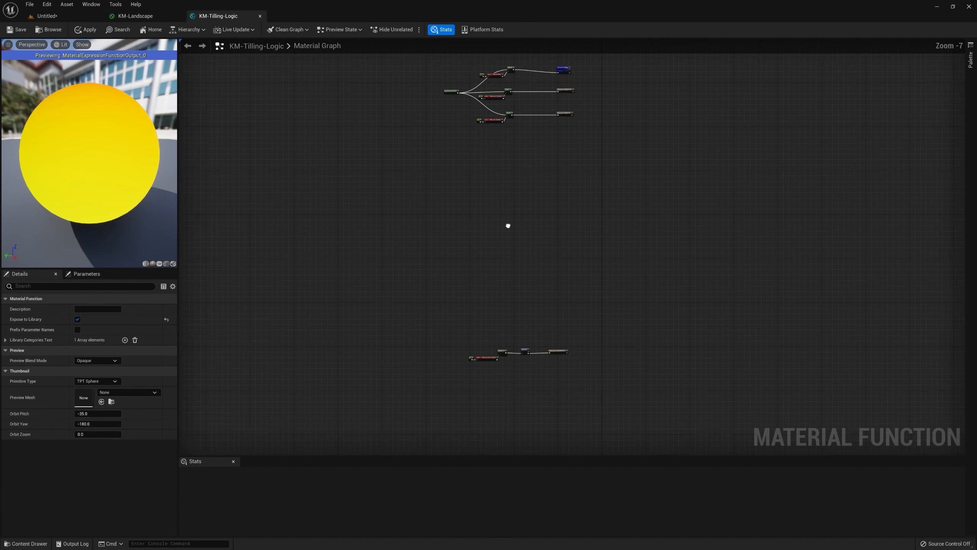
right_click_drag(508, 225, 487, 84)
right_click_drag(579, 156, 557, 203)
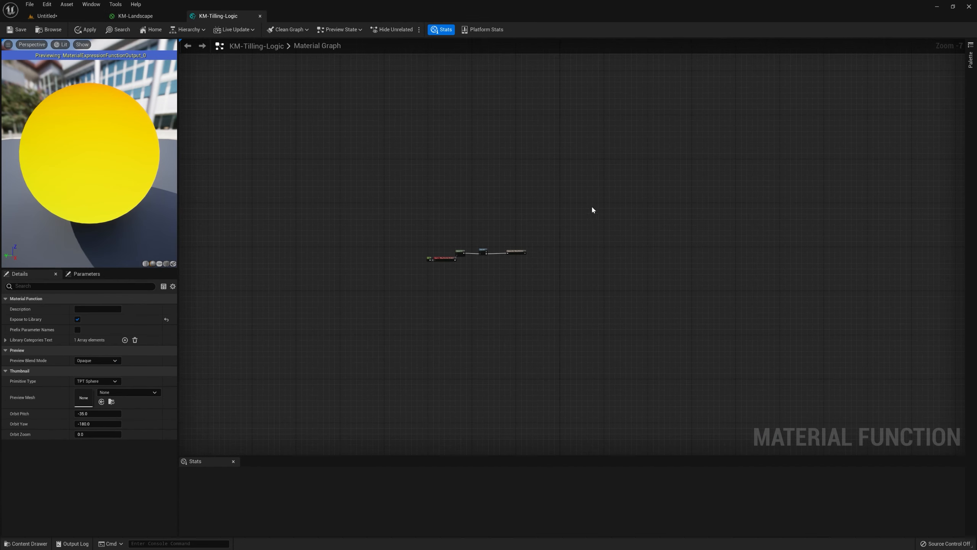
right_click_drag(579, 261, 485, 192)
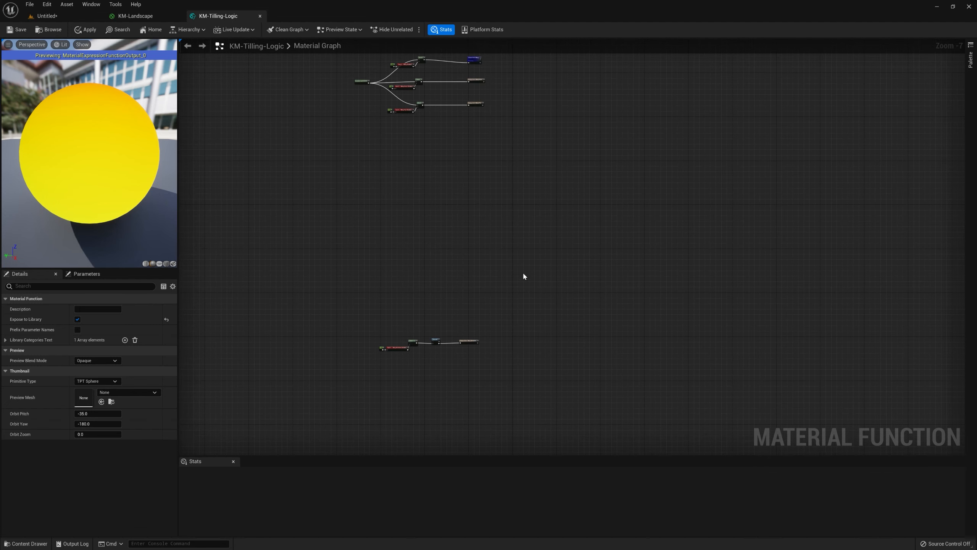
right_click_drag(524, 275, 451, 217)
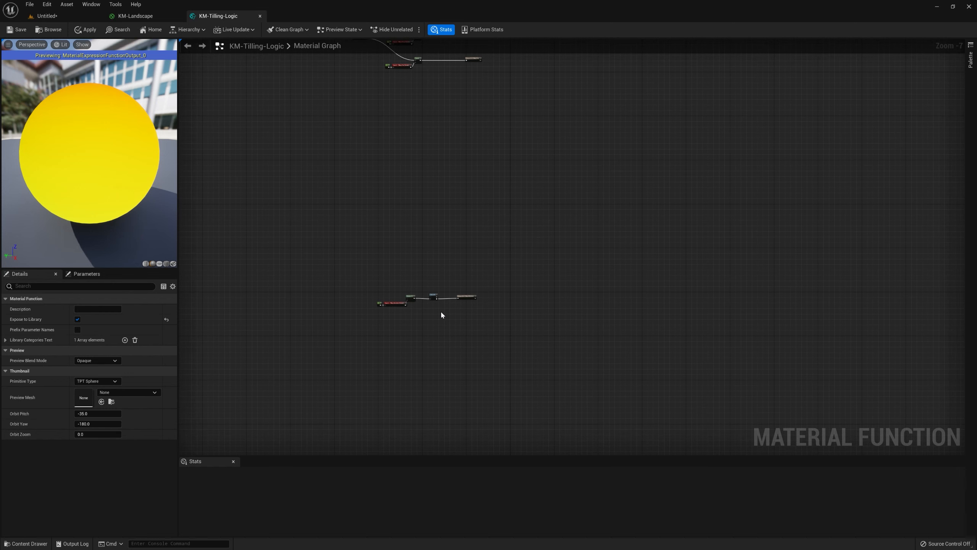
right_click_drag(502, 266, 628, 360)
scroll(483, 324, "up", 3)
scroll(484, 324, "up", 1)
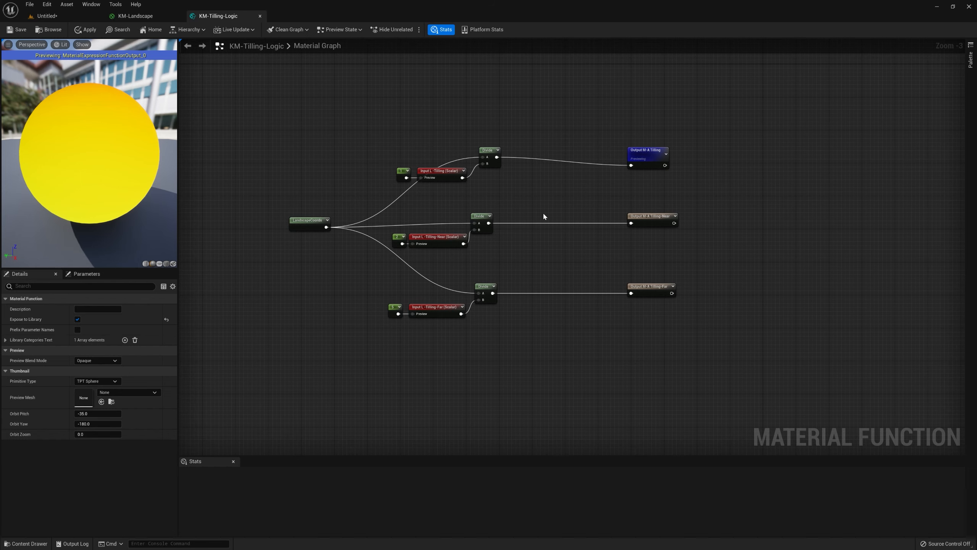
In the KM-Landscape graph, move the Layer-1-Blending parameter away from its CheapContrast node into the gap between the two layer groups.
left_click(139, 15)
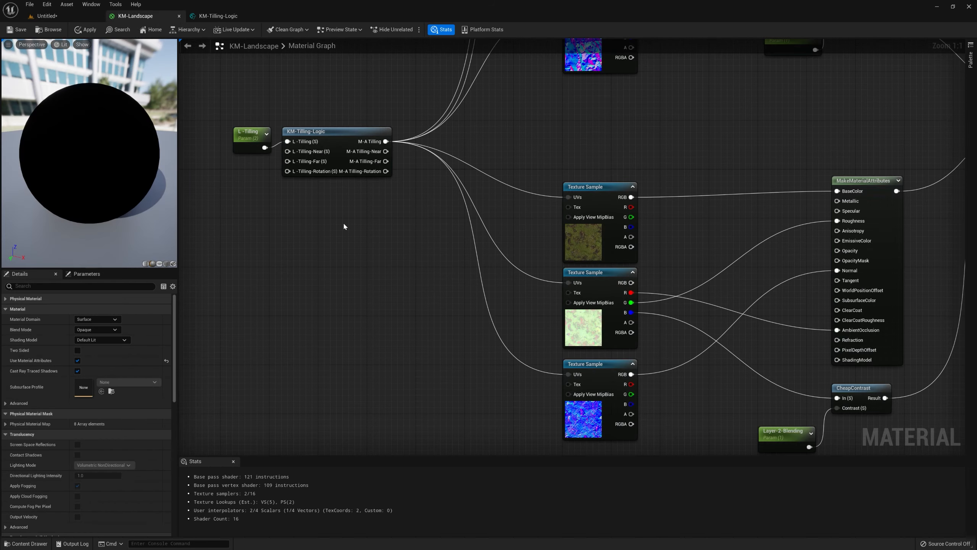
right_click_drag(343, 222, 263, 177)
right_click_drag(531, 264, 503, 389)
left_click_drag(468, 91, 353, 162)
right_click_drag(489, 187, 459, 153)
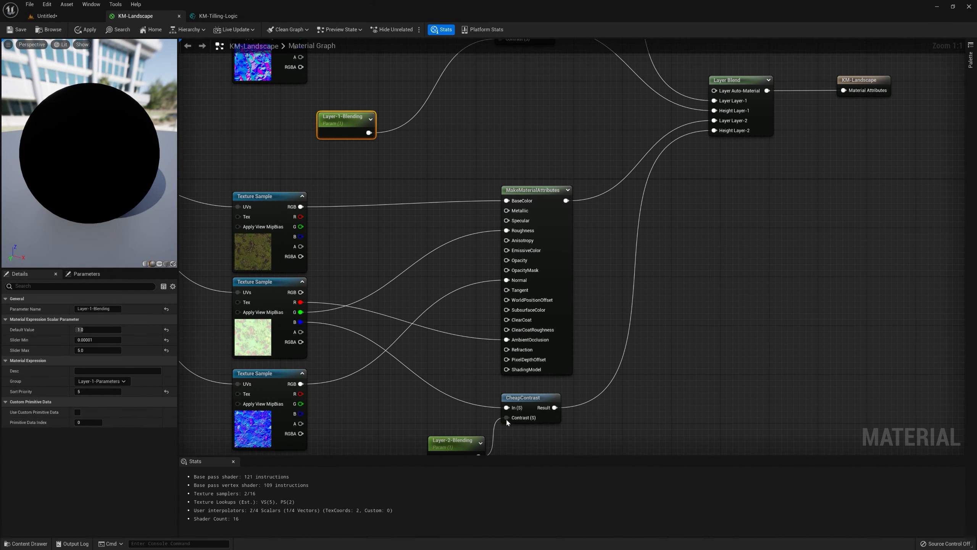
right_click_drag(446, 188, 397, 135)
right_click_drag(425, 273, 489, 371)
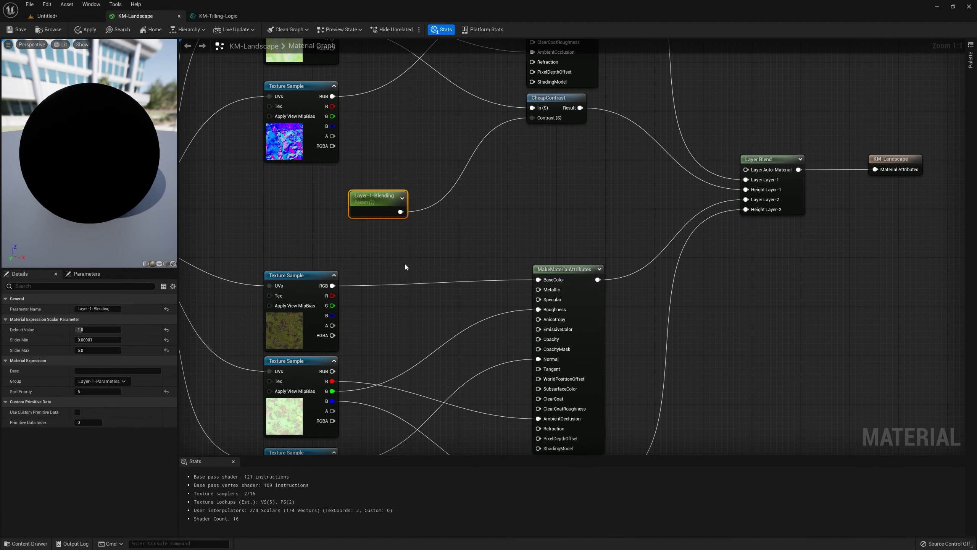
Move the Layer-1-Blending parameter back beside the first layer's CheapContrast node.
left_click_drag(375, 197, 432, 105)
right_click_drag(487, 205, 501, 276)
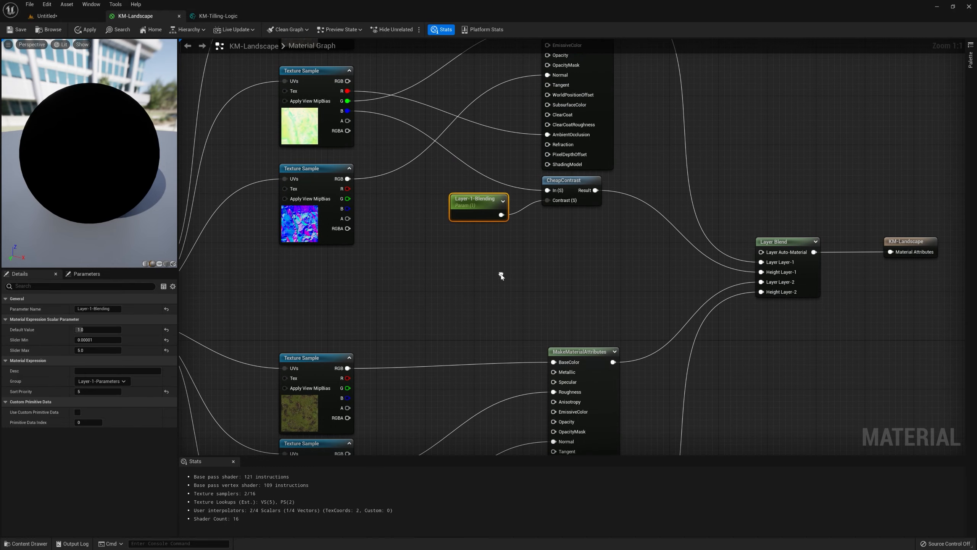
right_click_drag(446, 247, 464, 317)
right_click_drag(467, 380, 415, 191)
Move Layer-1-Blending down towards the second layer group again and compare it with the placement of Layer-2-Blending.
left_click_drag(381, 179, 283, 265)
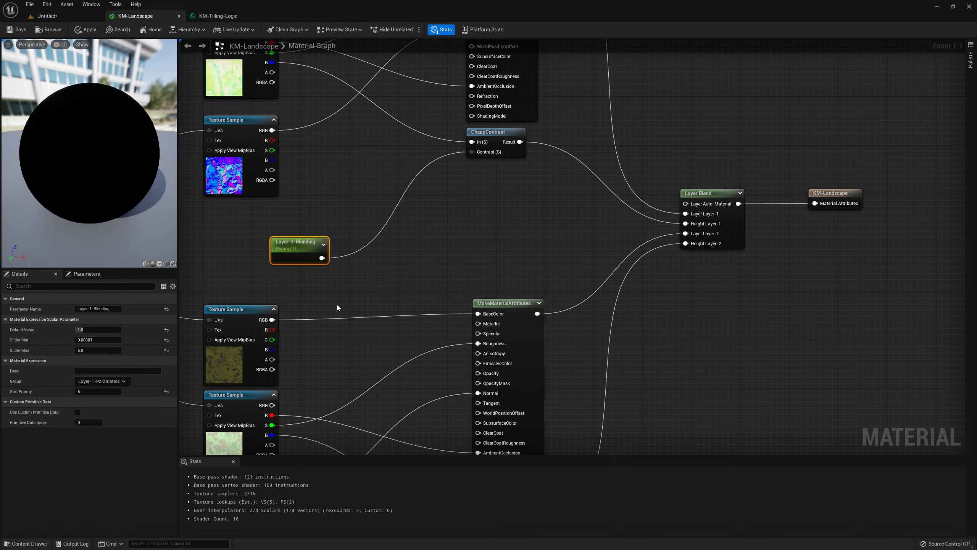
right_click_drag(351, 321, 344, 263)
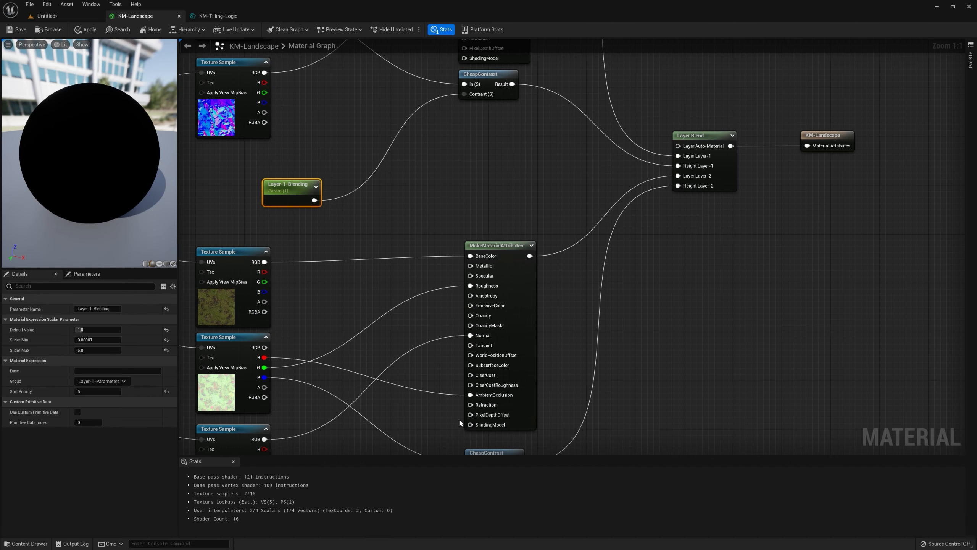
right_click_drag(460, 420, 442, 319)
right_click_drag(299, 94, 355, 121)
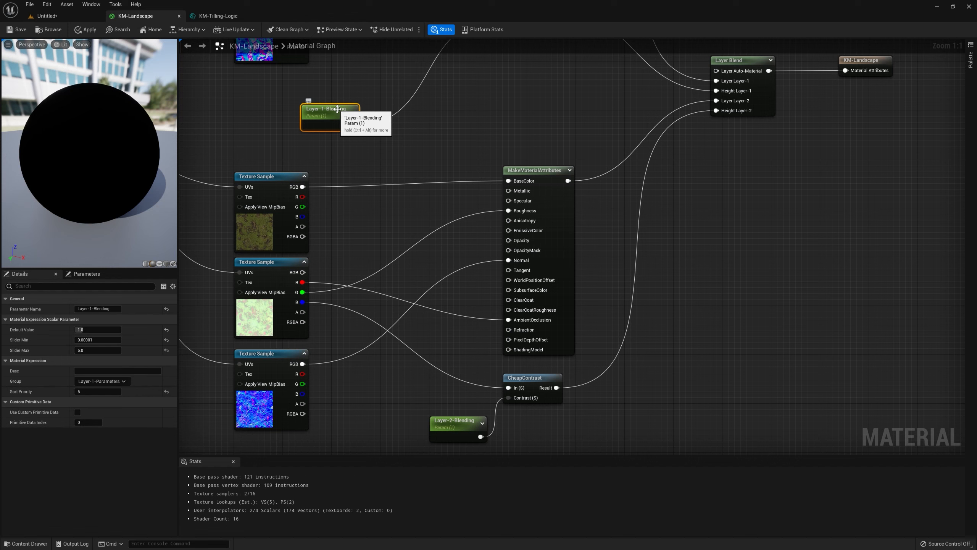
right_click_drag(381, 384, 391, 231)
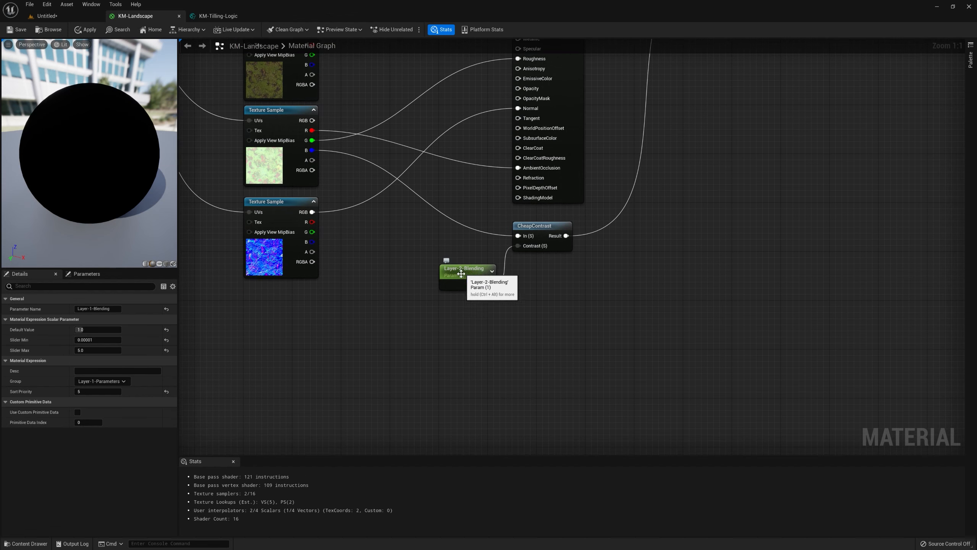
right_click_drag(462, 266, 468, 308)
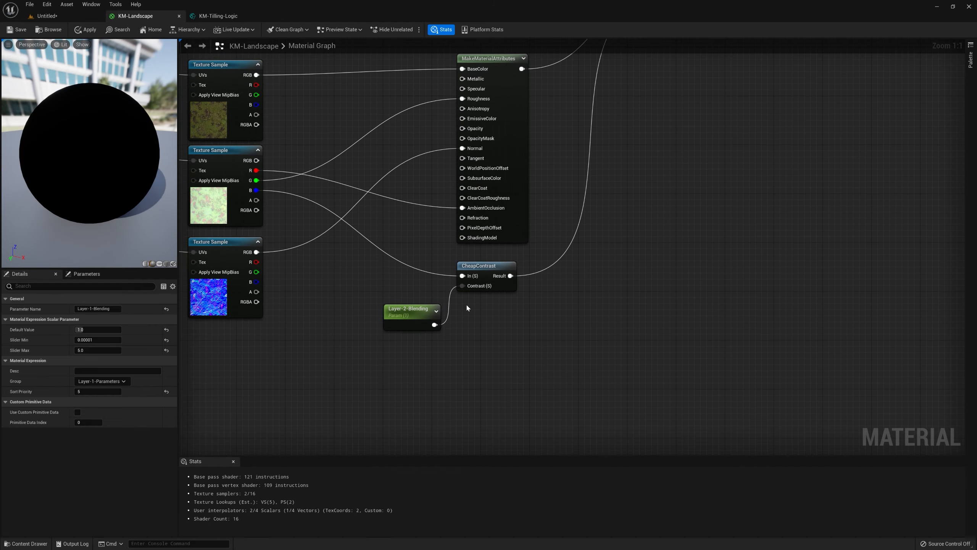
right_click_drag(380, 181, 435, 390)
Place the Layer-1-Blending parameter next to the Contrast input of its CheapContrast node again.
left_click(397, 186)
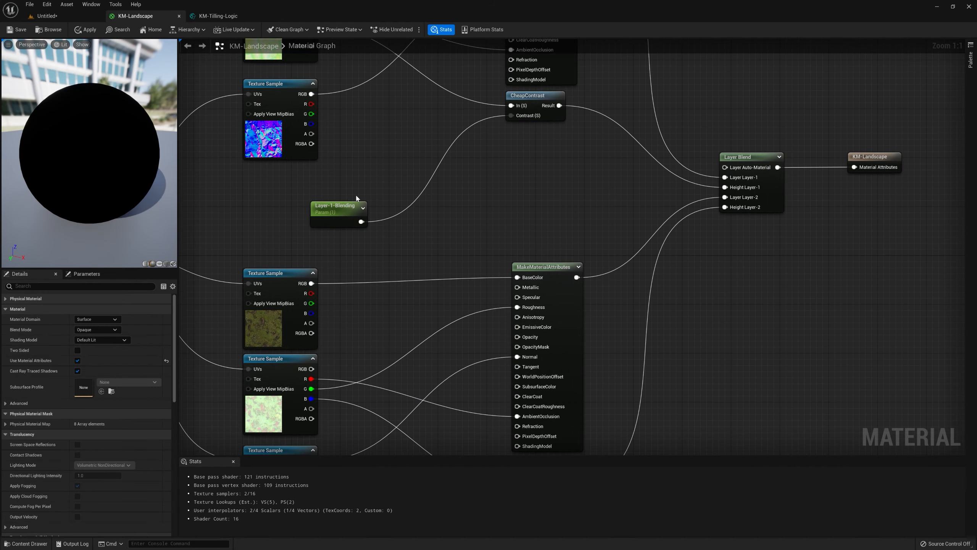
left_click_drag(397, 185, 453, 125)
right_click_drag(481, 205, 485, 347)
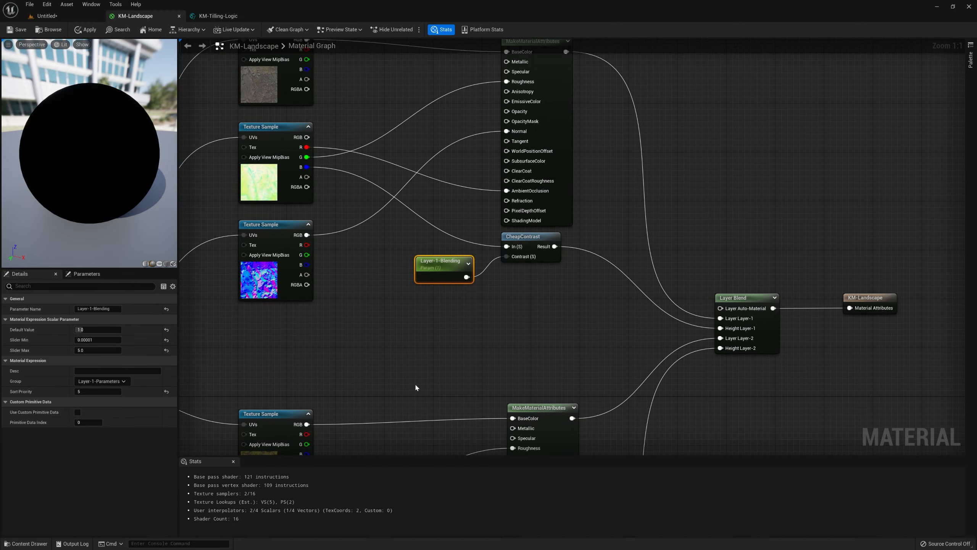
Look over the KM-Landscape graph, return to the level viewport and view the landscape's texture tiling.
scroll(414, 383, "down", 1)
right_click_drag(415, 383, 458, 315)
scroll(517, 375, "down", 1)
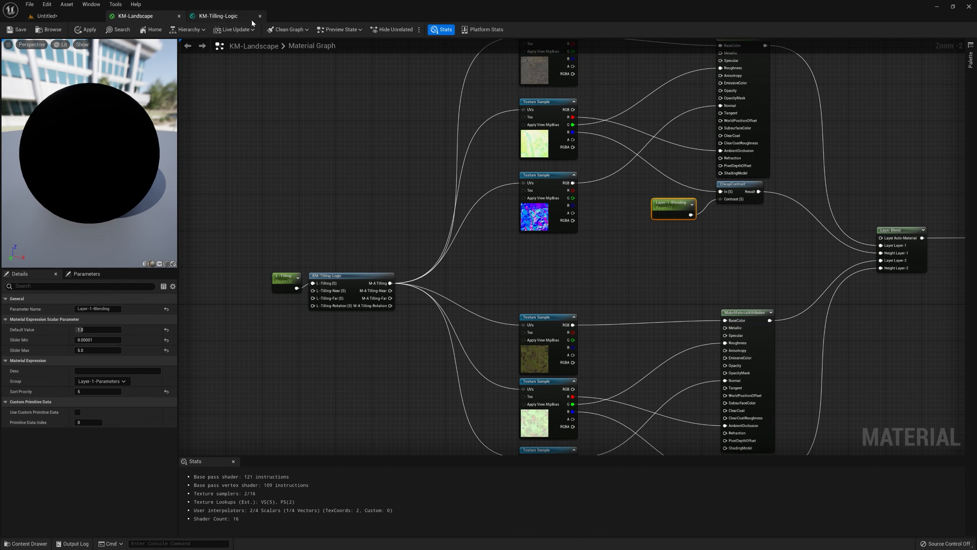
left_click(57, 15)
right_click_drag(510, 240, 431, 269)
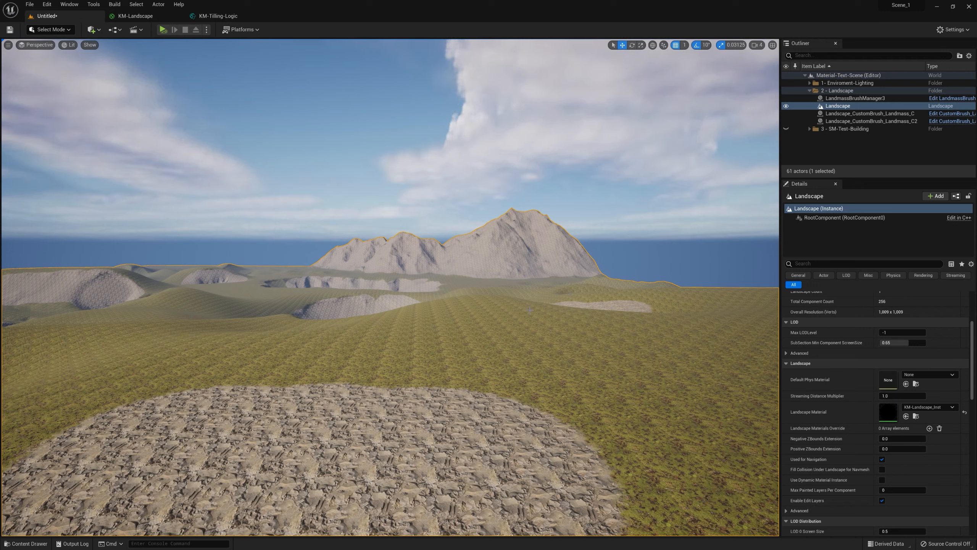
Look over the landscape's rock and grass areas, and switch the level editor to Landscape mode.
right_click_drag(522, 308, 548, 311)
right_click_drag(161, 96, 98, 97)
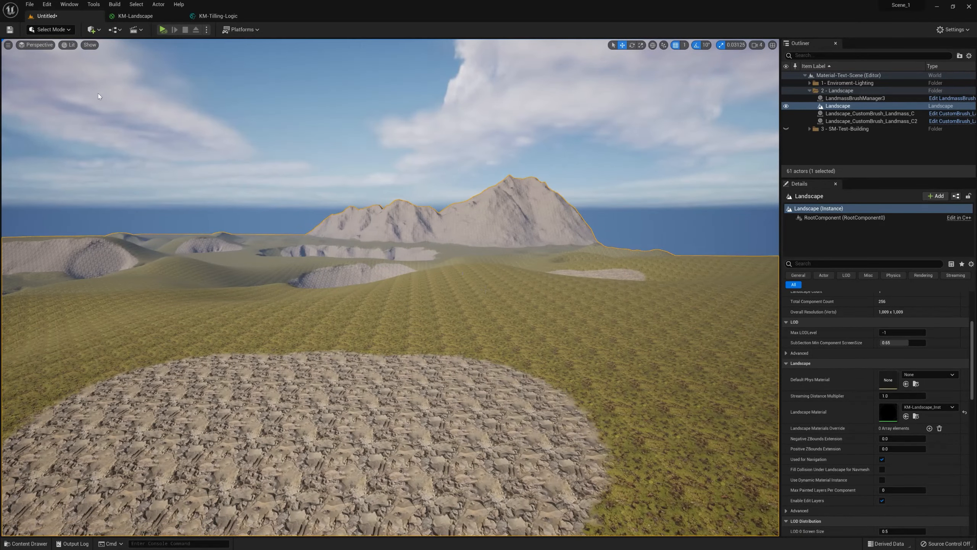
left_click(66, 32)
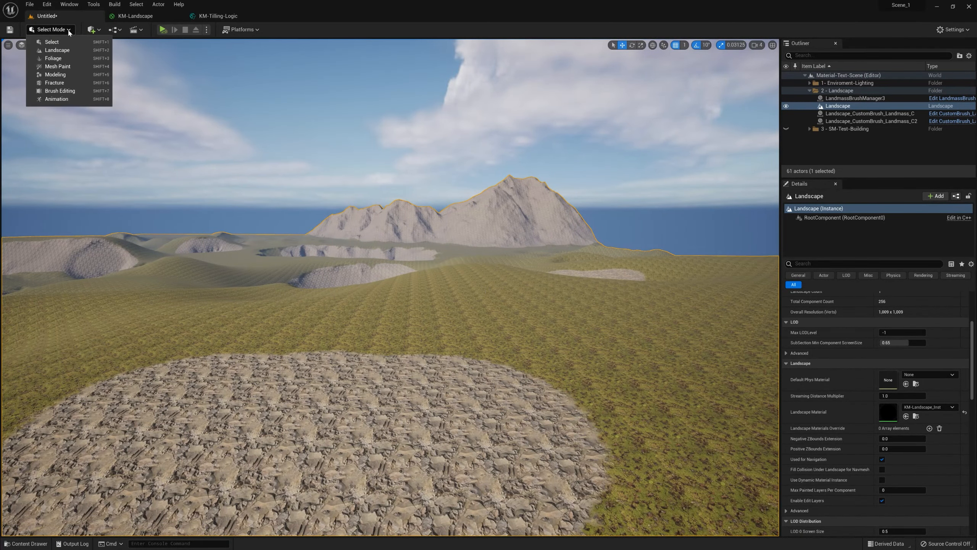
left_click(66, 54)
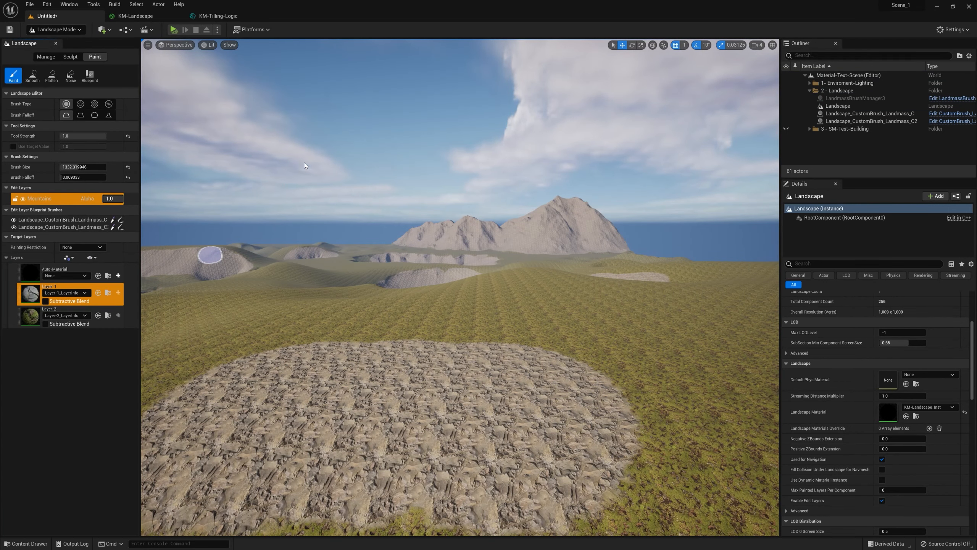
Look at the fill and clear actions offered for Layer-2, and make Layer-1 the target layer again.
left_click(31, 327)
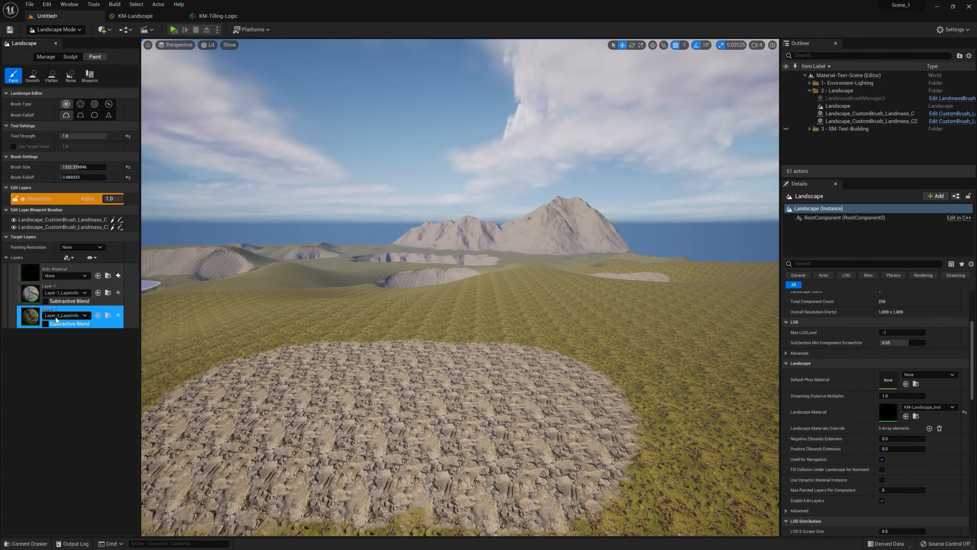
right_click(33, 318)
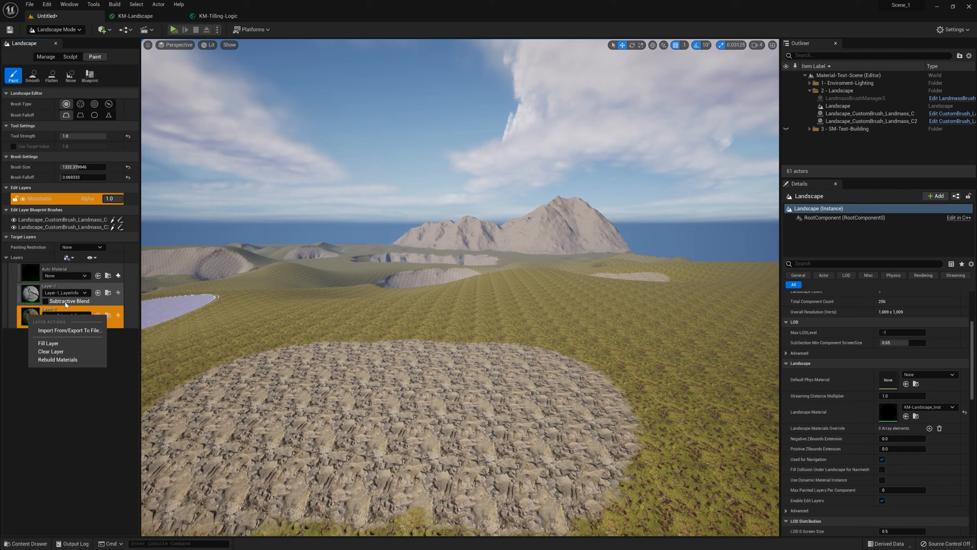
left_click(31, 294)
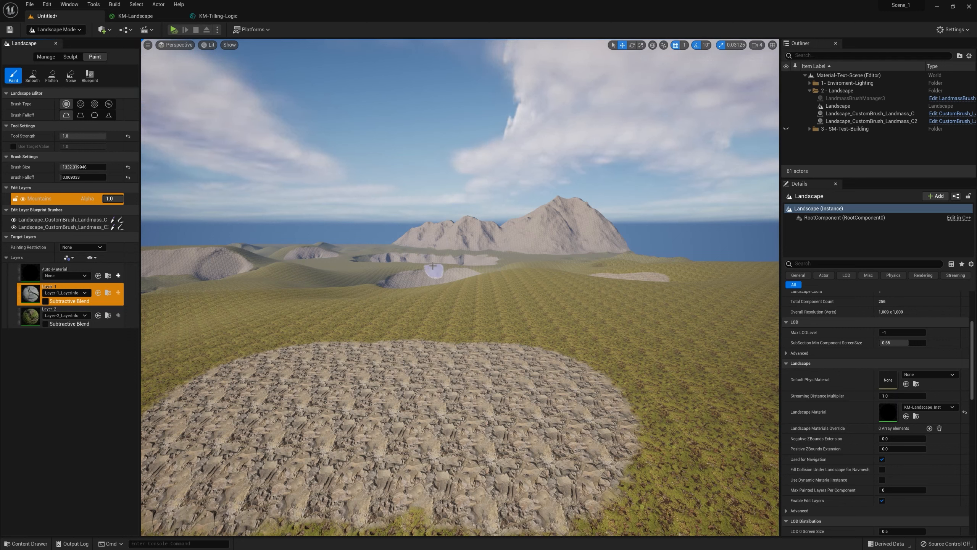
right_click_drag(491, 262, 463, 255)
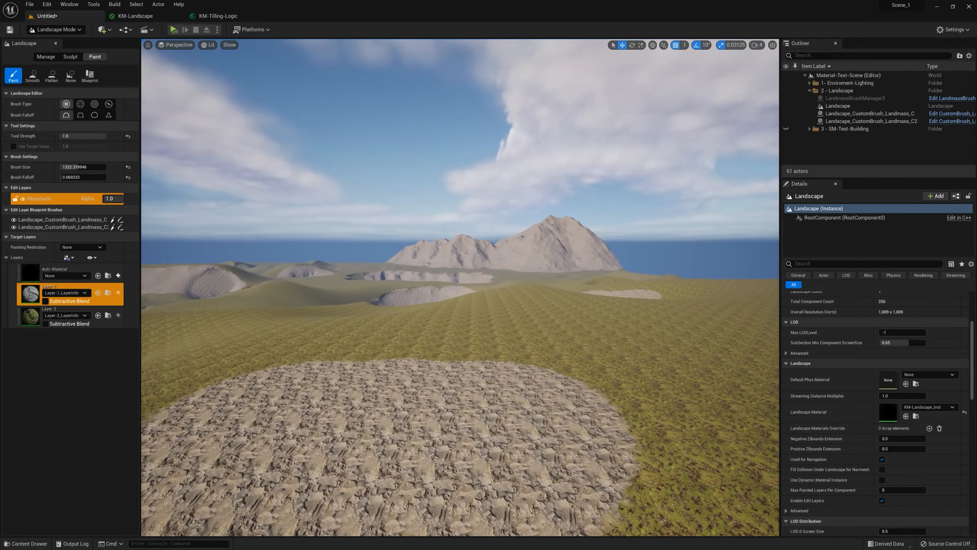
Return to Select mode and examine the repeating texture pattern on the landscape's rock patch, grass and distant hills.
left_click(78, 31)
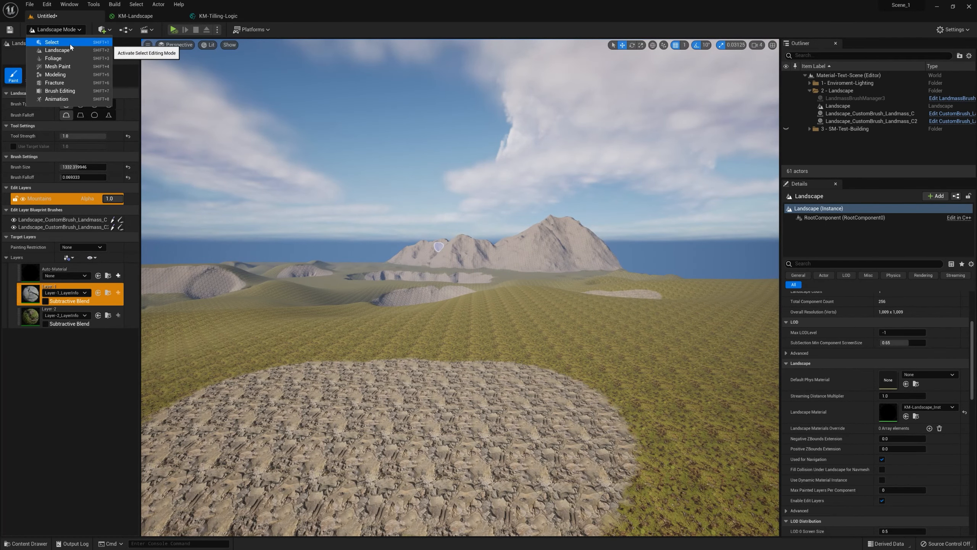
left_click(70, 44)
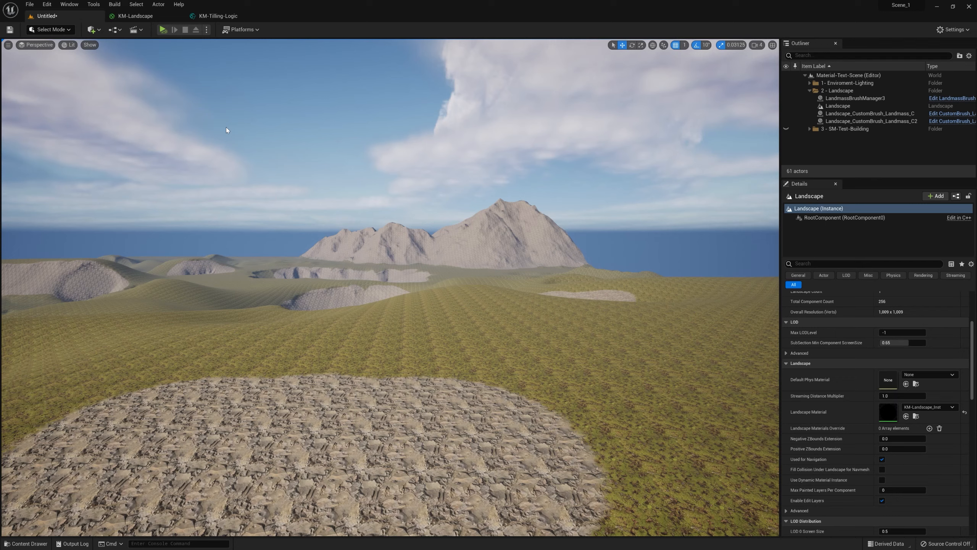
key("d")
right_click_drag(226, 127, 194, 139)
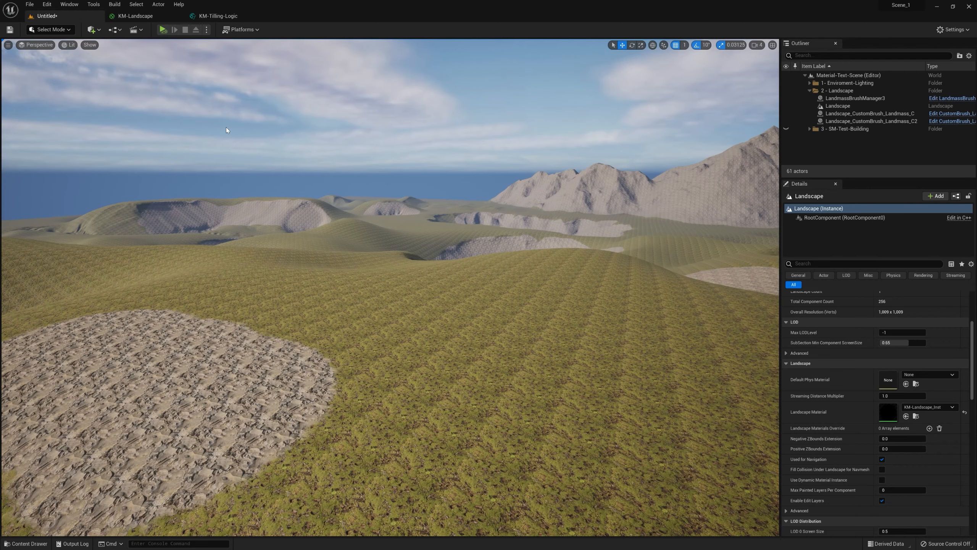
right_click_drag(226, 127, 261, 125)
key("a")
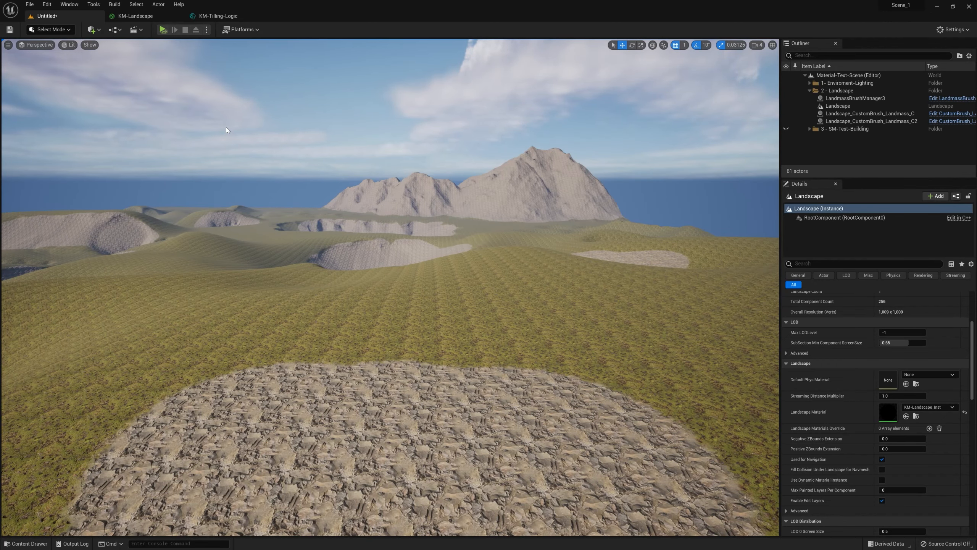
right_click_drag(226, 127, 401, 141)
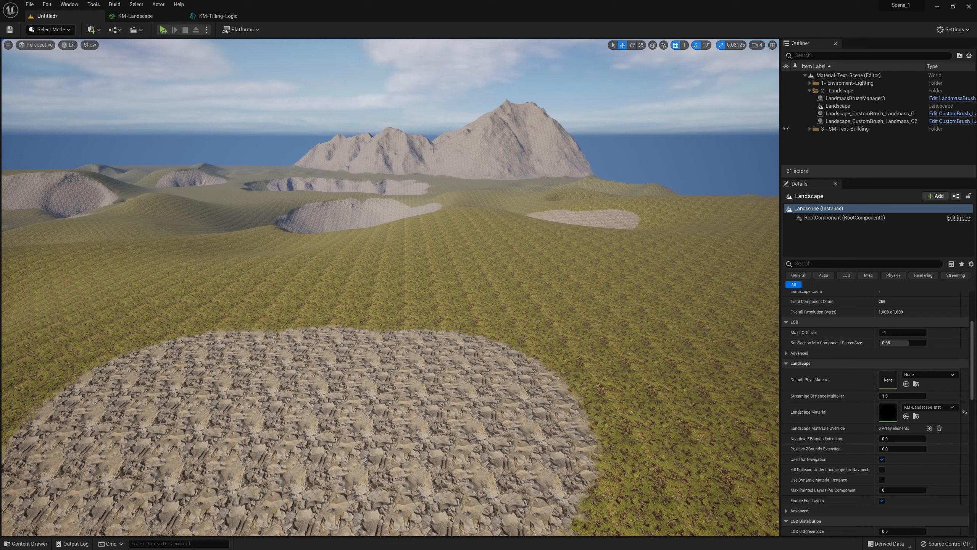
Reopen the KM-Landscape graph and examine how KM-Tilling-Logic feeds both layer groups and their connection to Layer Blend.
left_click(159, 16)
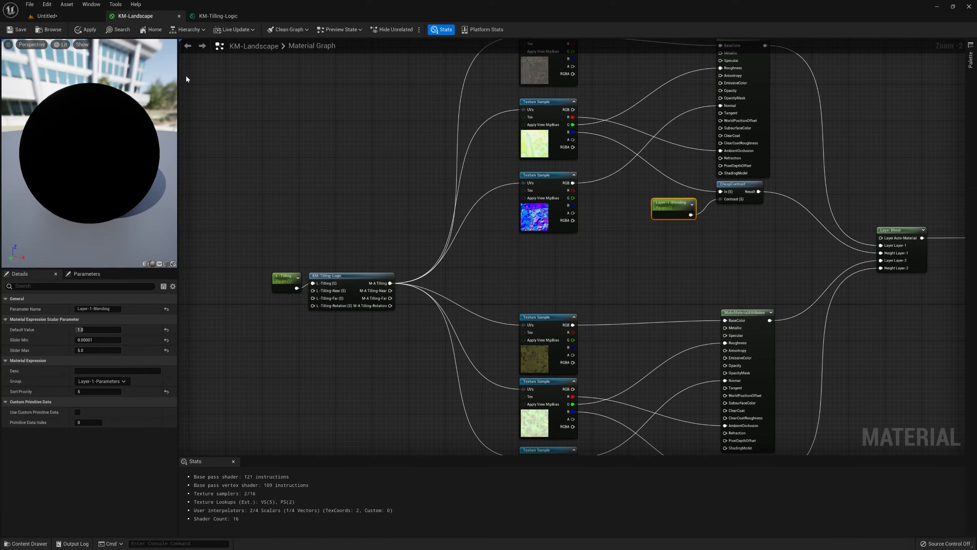
right_click_drag(611, 199, 476, 180)
scroll(556, 181, "down", 3)
right_click_drag(536, 204, 506, 210)
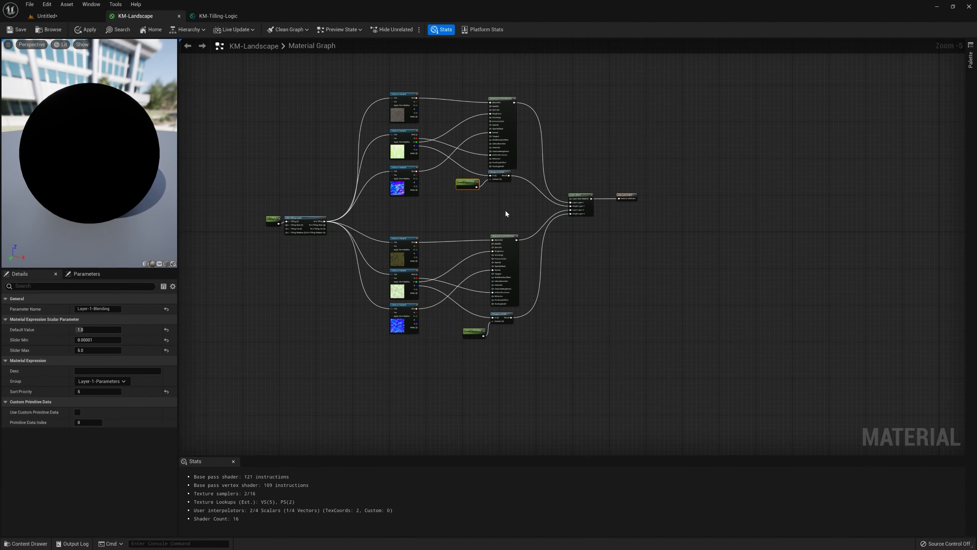
scroll(447, 208, "up", 3)
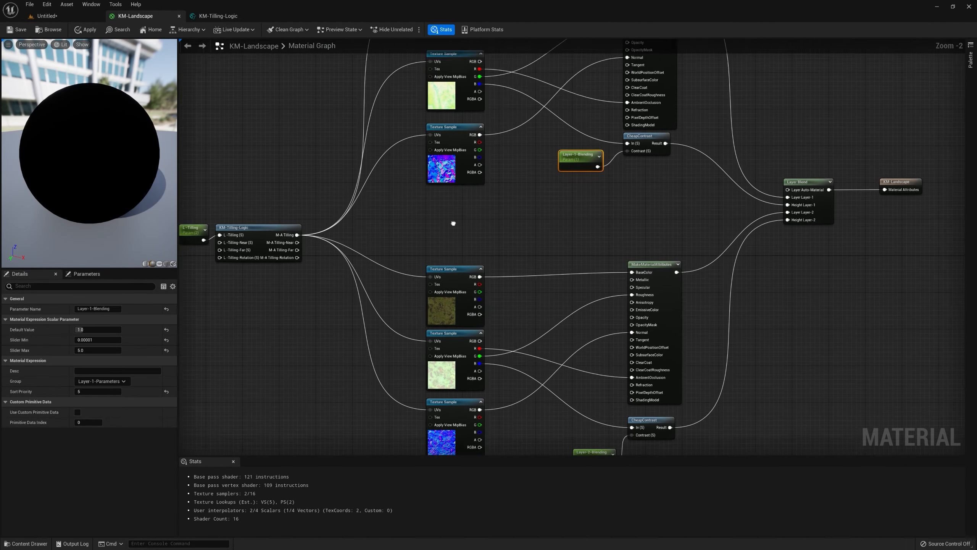
scroll(479, 265, "down", 3)
scroll(458, 236, "up", 1)
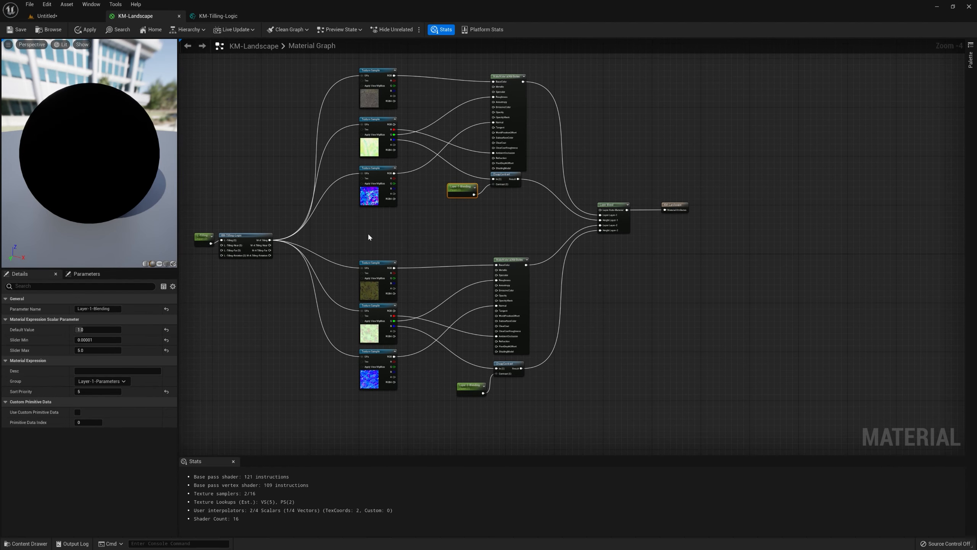
right_click_drag(387, 237, 424, 255)
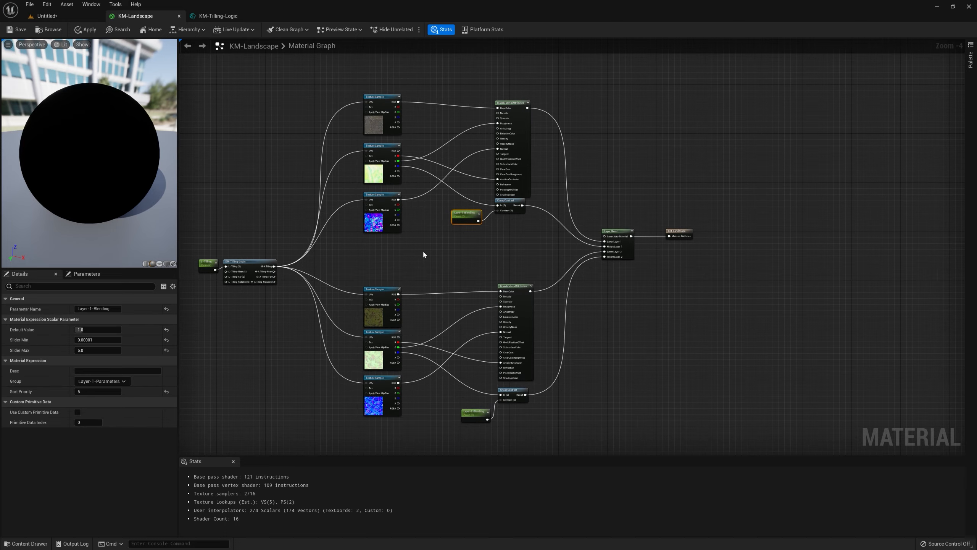
scroll(431, 248, "up", 2)
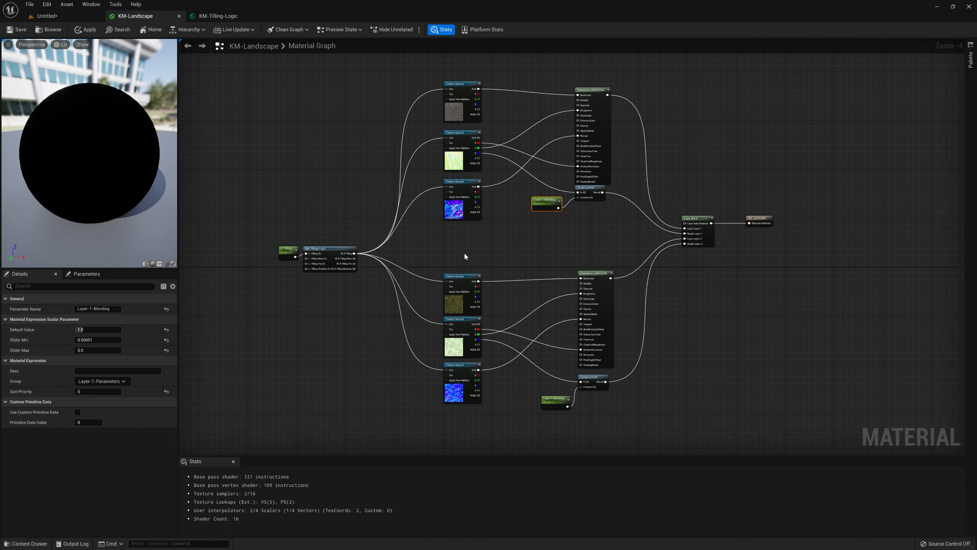
scroll(457, 248, "up", 2)
right_click_drag(391, 248, 544, 211)
scroll(390, 257, "down", 3)
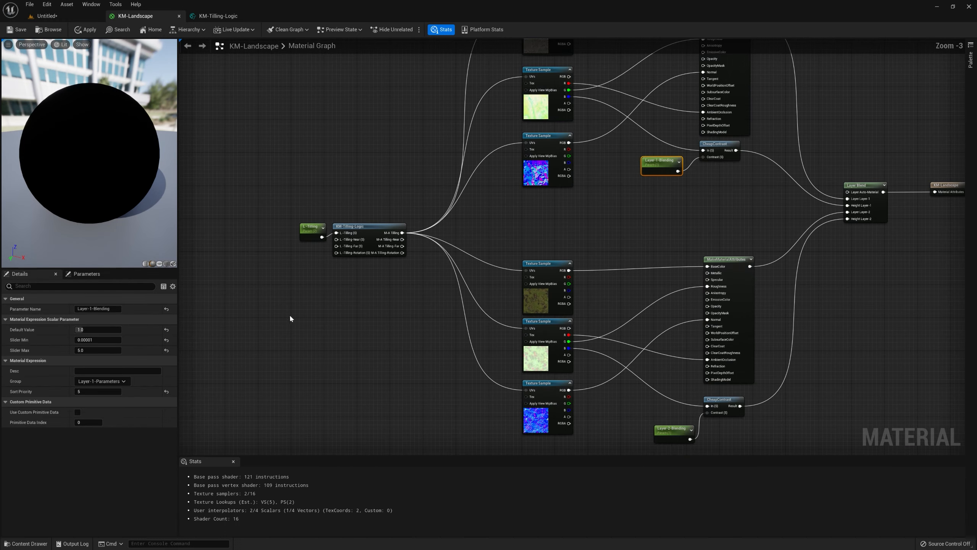
Move the tiling parameter and the KM-Tilling-Logic node together well to the left of the Texture Samples.
right_click_drag(305, 261, 405, 259)
left_click(485, 247)
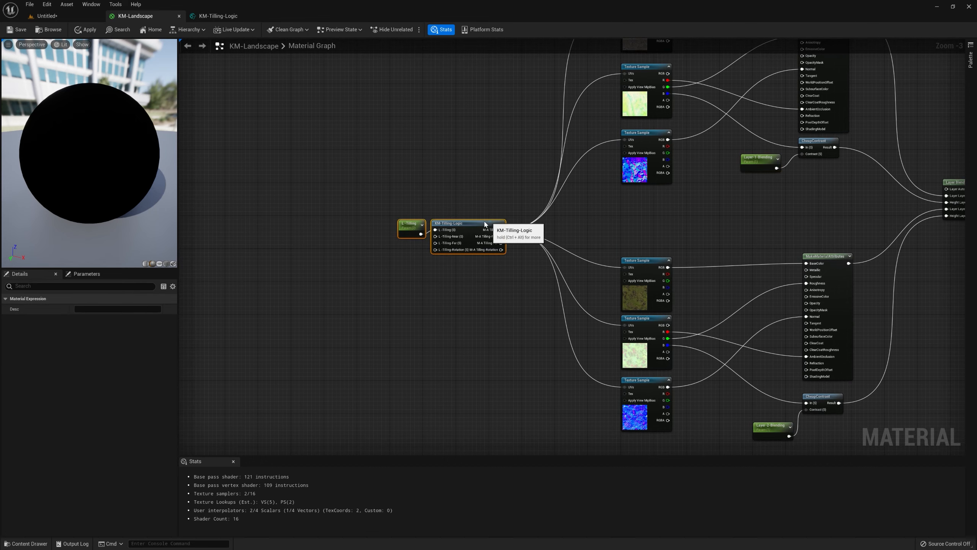
left_click_drag(500, 226, 448, 197)
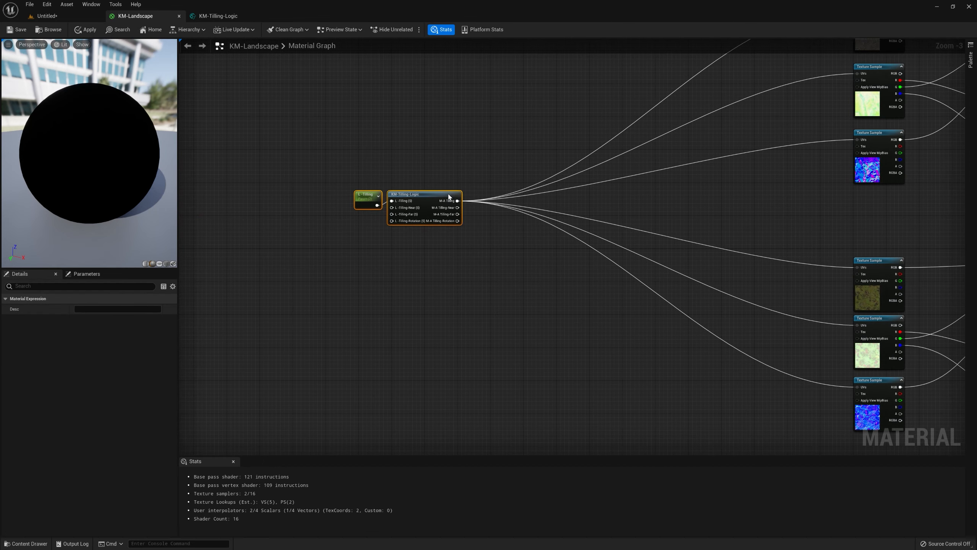
Move the whole first layer group, from its Texture Samples to CheapContrast and Layer-1-Blending, upwards in the graph.
right_click_drag(872, 254, 449, 288)
scroll(532, 280, "up", 3)
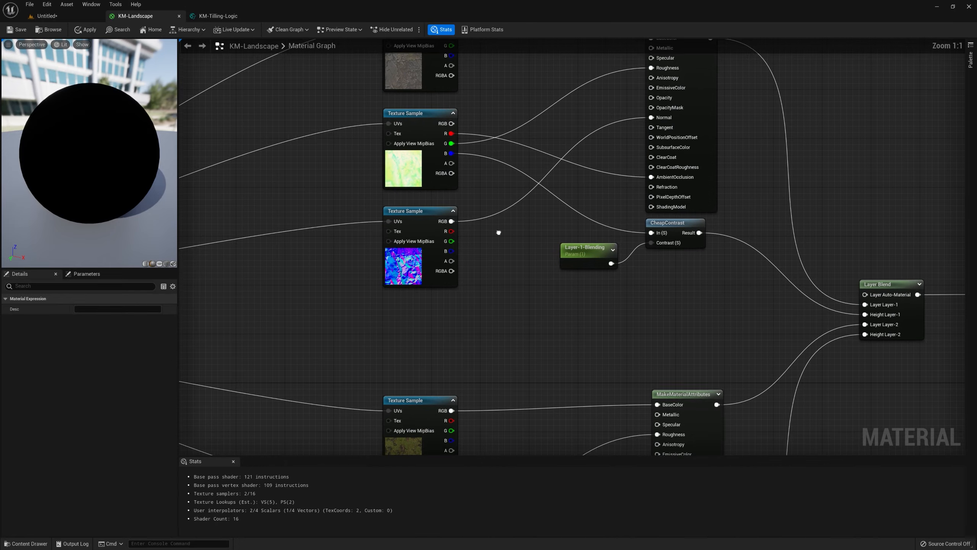
right_click_drag(470, 223, 427, 243)
right_click_drag(662, 271, 573, 328)
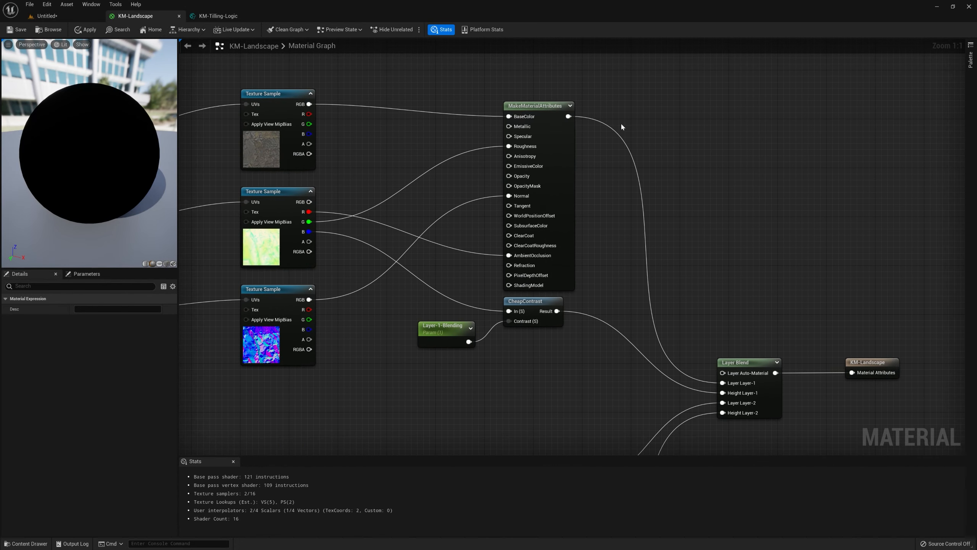
left_click_drag(640, 70, 223, 378)
left_click_drag(284, 296, 284, 221)
Move the whole second layer group, including its CheapContrast and blending parameter, well down to leave space between the groups.
scroll(320, 273, "down", 5)
right_click_drag(321, 273, 496, 235)
left_click_drag(568, 206, 393, 355)
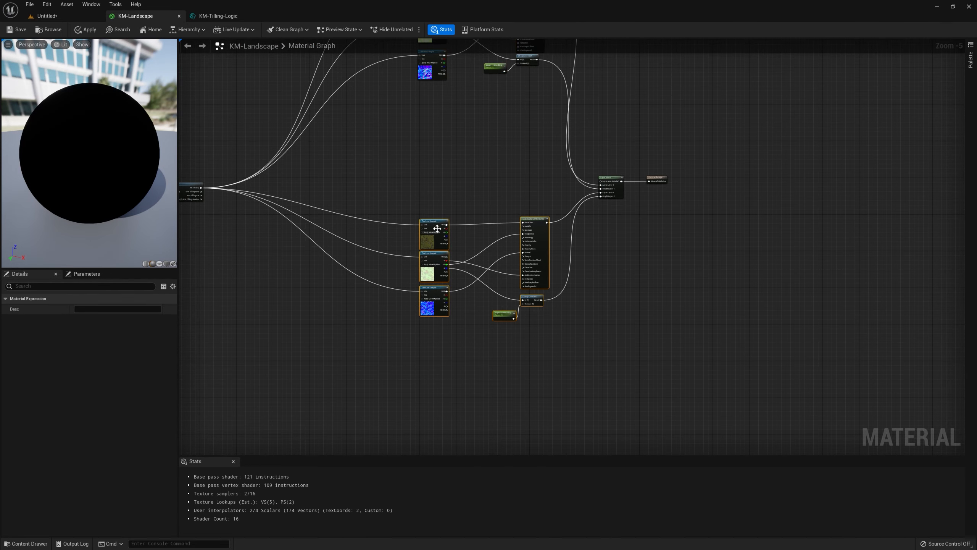
left_click_drag(437, 223, 427, 359)
Move the Layer Blend and KM-Landscape output nodes together far to the right of both layer groups.
right_click_drag(541, 200, 464, 258)
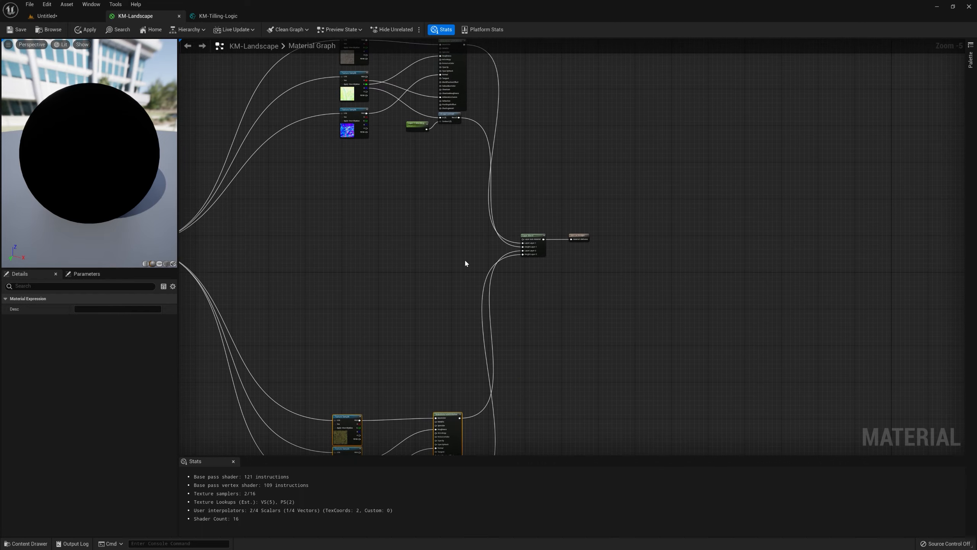
left_click_drag(669, 189, 505, 288)
left_click_drag(530, 238, 749, 238)
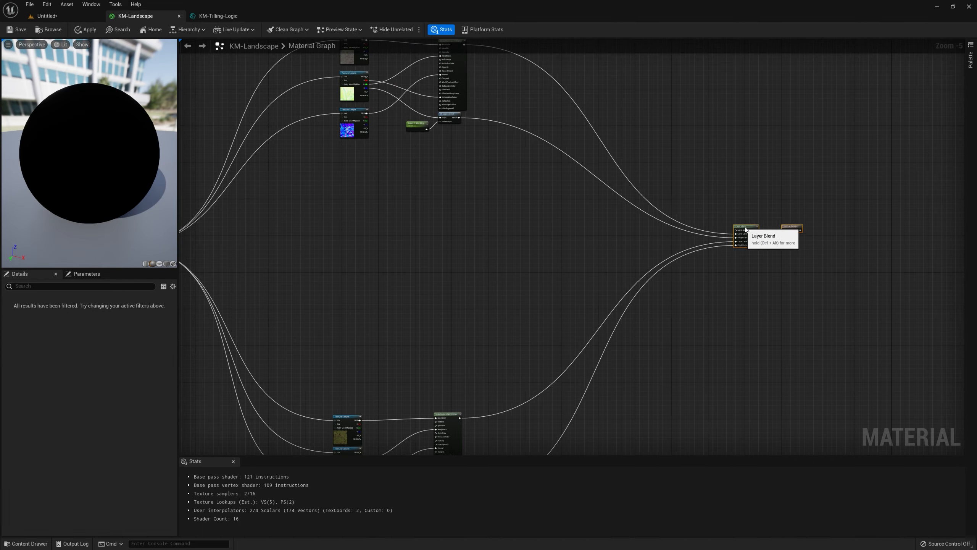
Shift the tiling nodes further left and the Layer Blend and output nodes slightly down, roughly midway between the layer groups.
scroll(326, 260, "down", 1)
right_click_drag(326, 260, 432, 254)
scroll(432, 258, "down", 1)
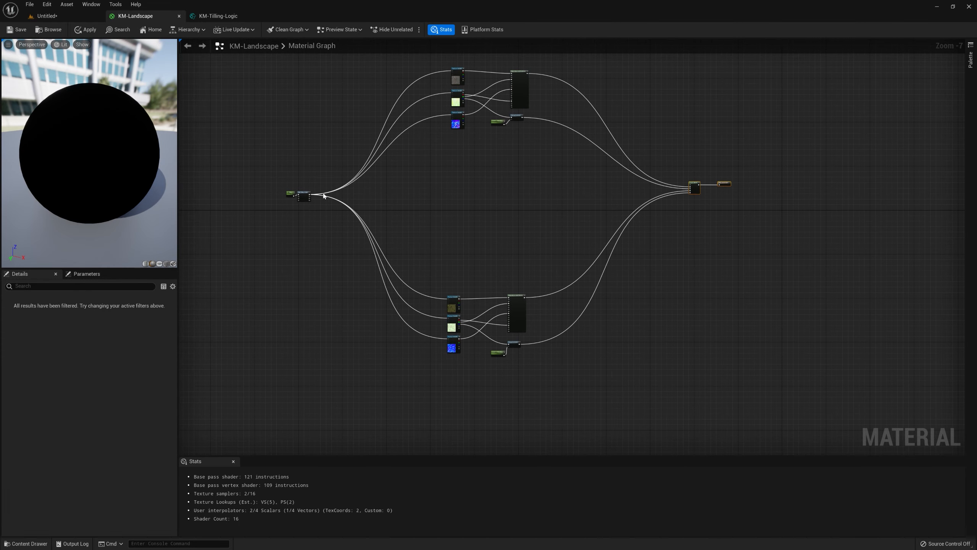
mouse_move(279, 209)
left_mouse_down()
mouse_move(295, 204)
mouse_move(270, 205)
left_mouse_up()
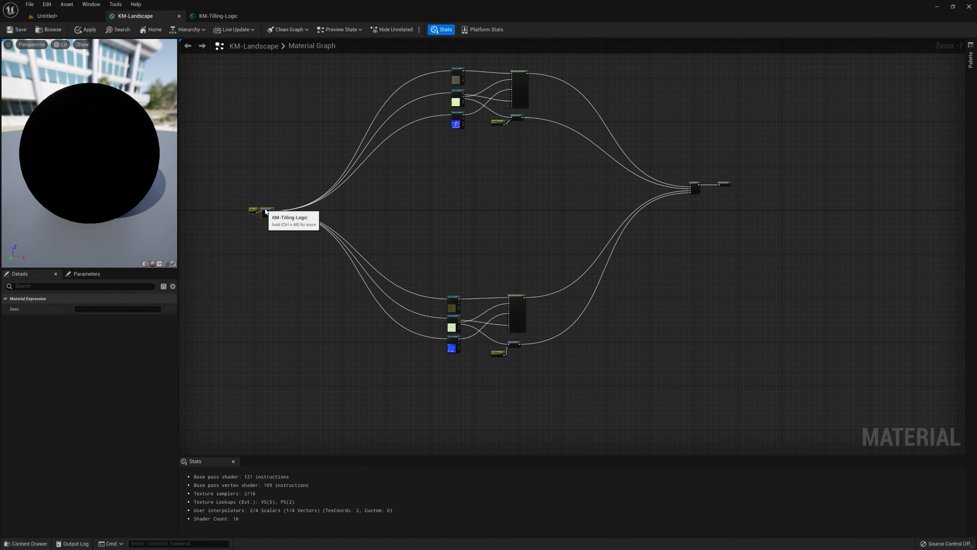
left_click(694, 189)
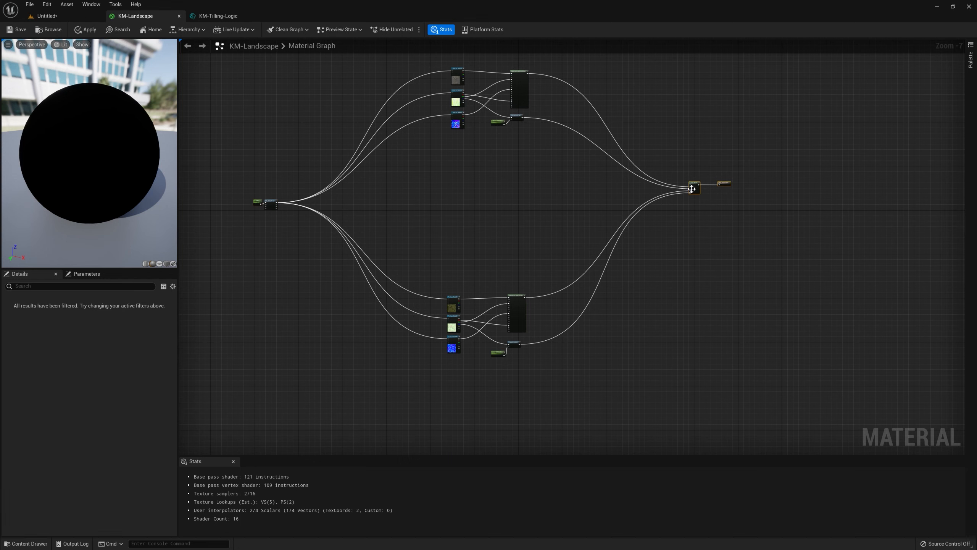
left_click_drag(697, 191, 695, 196)
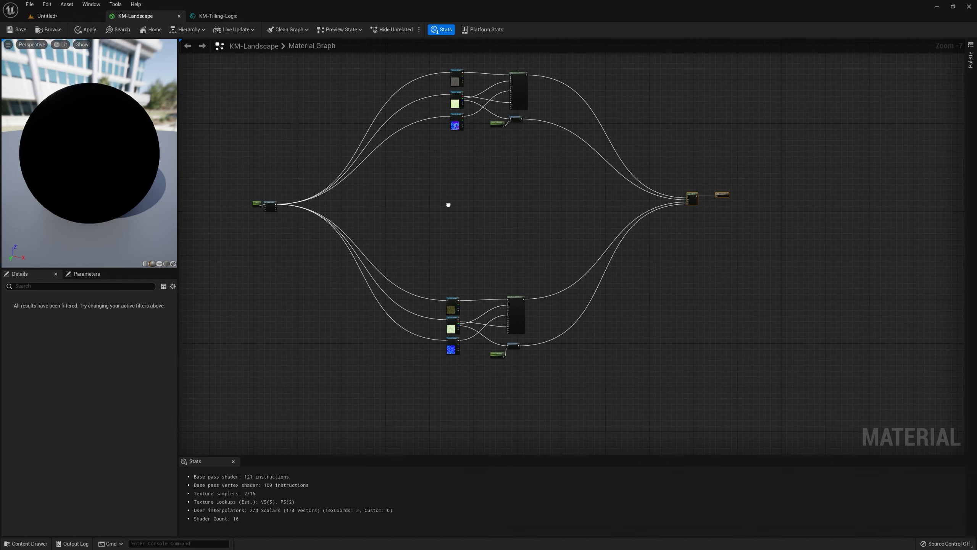
Duplicate the first layer's three Texture Samples and stack the copies in line directly below the originals.
right_click_drag(447, 205, 520, 338)
scroll(519, 335, "up", 6)
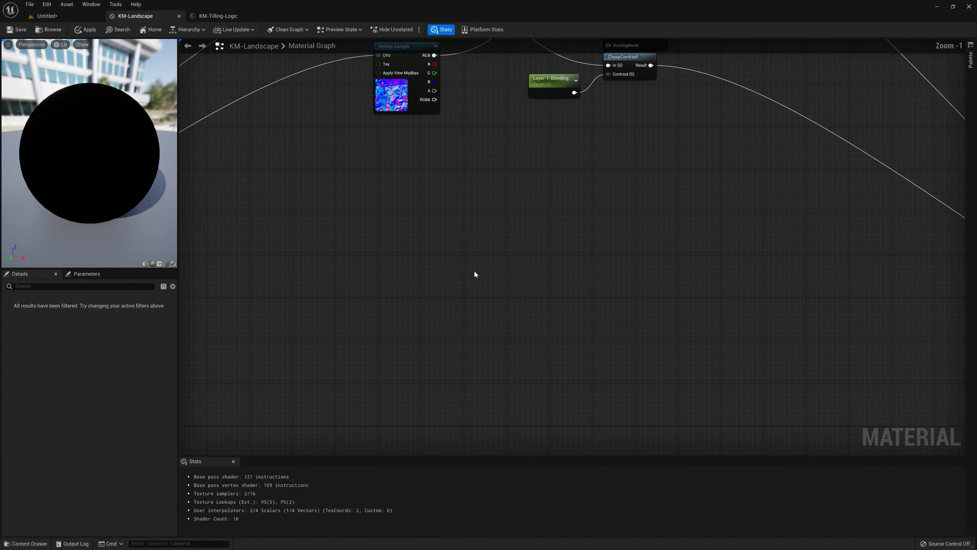
right_click_drag(460, 166, 507, 388)
scroll(507, 388, "down", 2)
right_click_drag(552, 415, 576, 370)
scroll(518, 334, "down", 2)
scroll(530, 320, "up", 5)
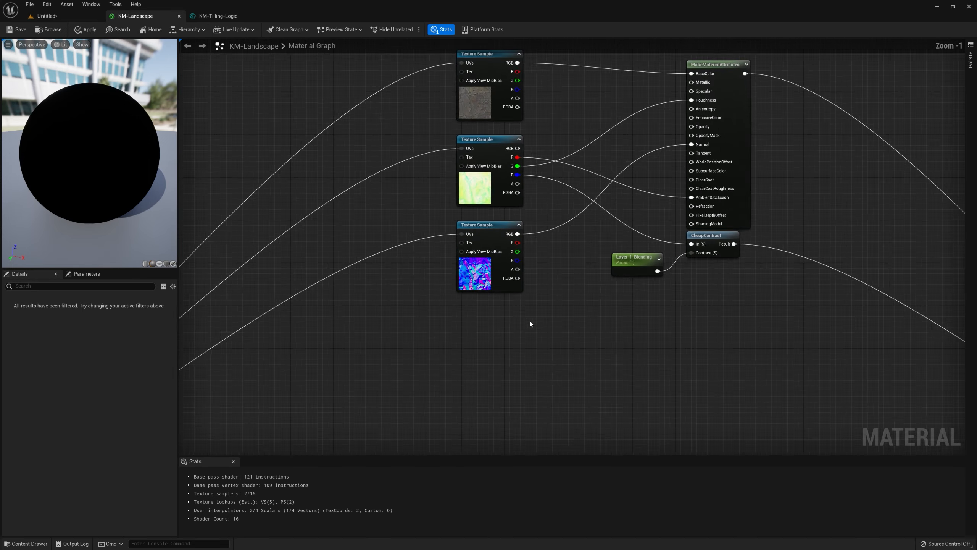
right_click_drag(516, 278, 528, 348)
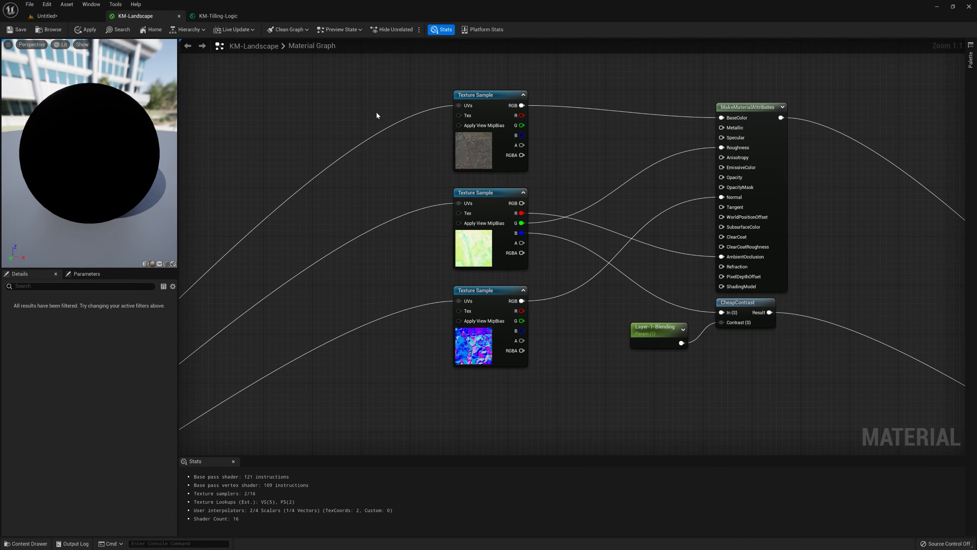
left_click_drag(377, 115, 540, 315)
right_click_drag(564, 398, 561, 370)
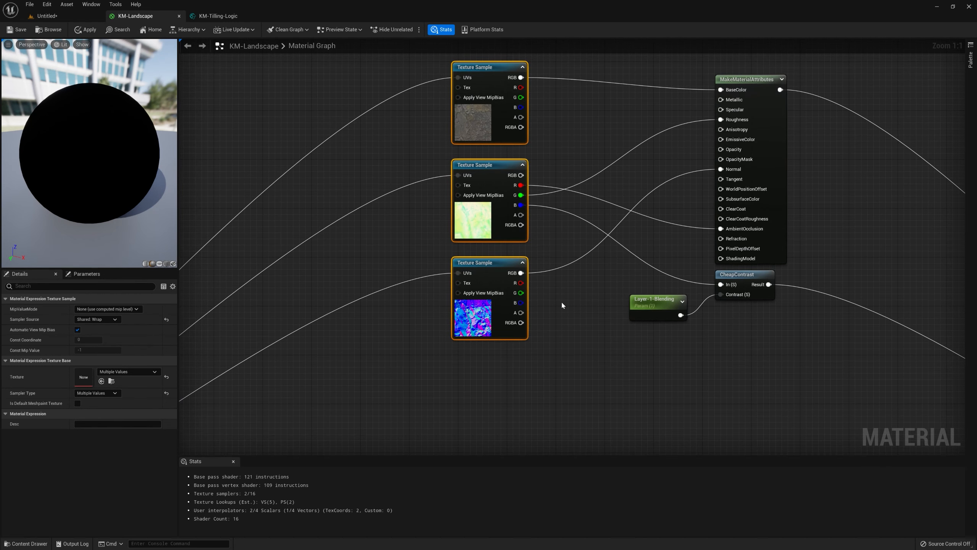
right_click_drag(562, 303, 572, 57)
right_click_drag(567, 214, 532, 254)
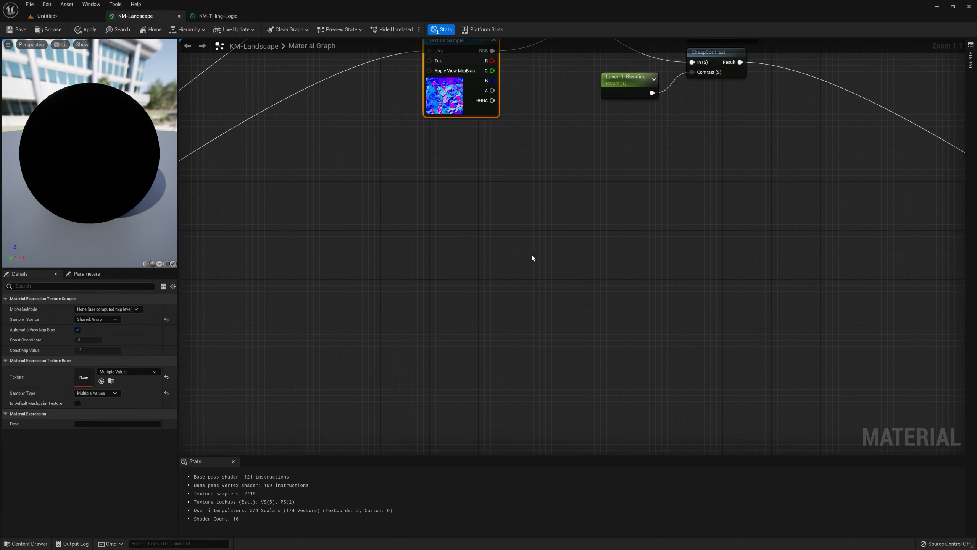
scroll(532, 255, "down", 3)
right_click_drag(548, 288, 566, 477)
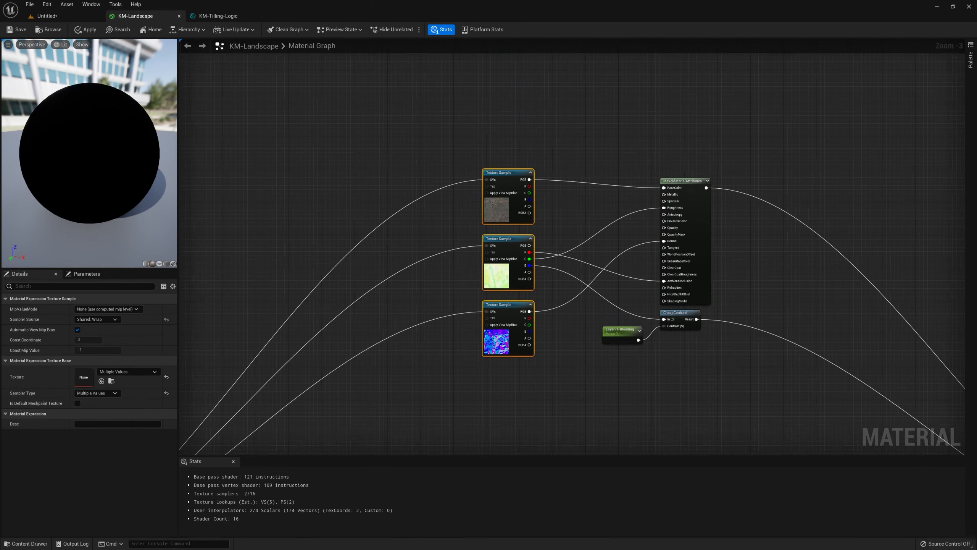
left_click(571, 132)
left_click_drag(531, 195, 416, 366)
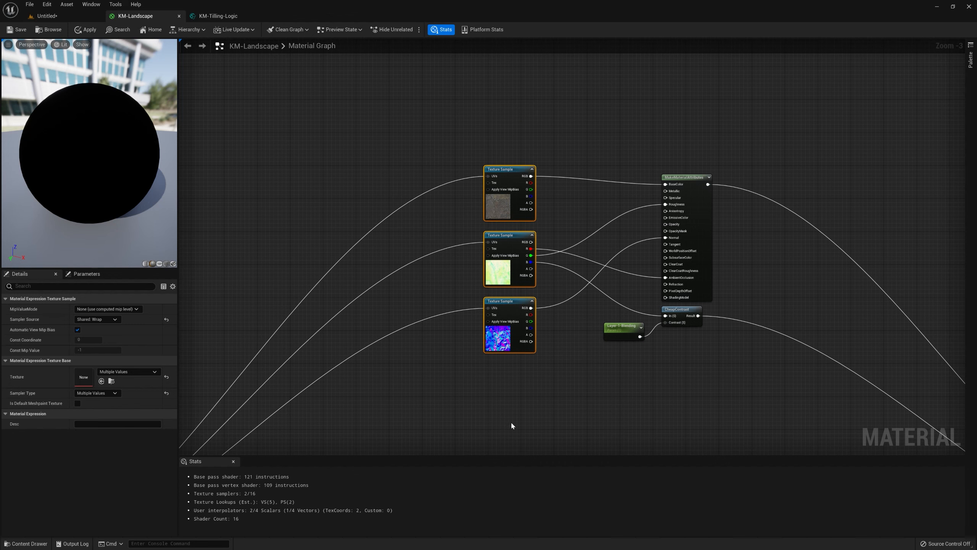
right_click_drag(511, 421, 542, 193)
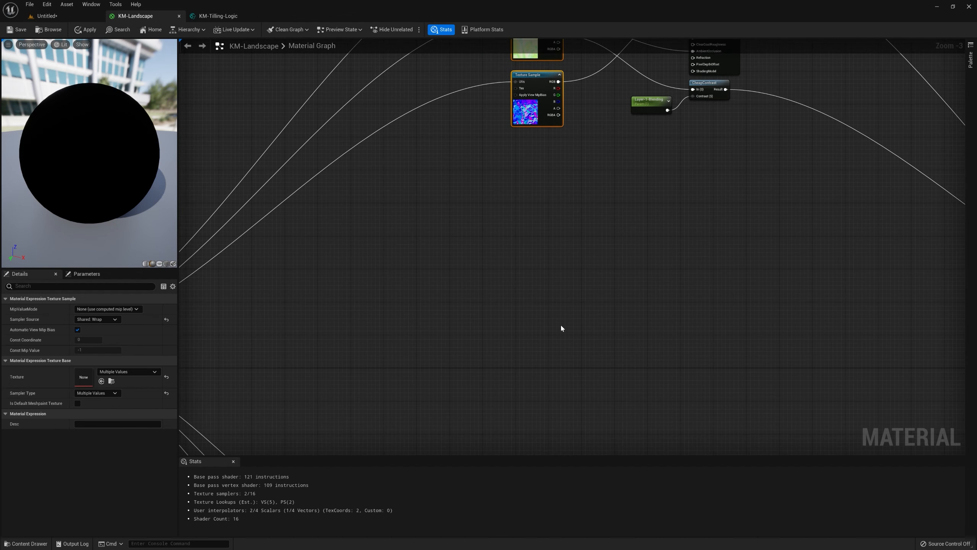
key("ctrl+d")
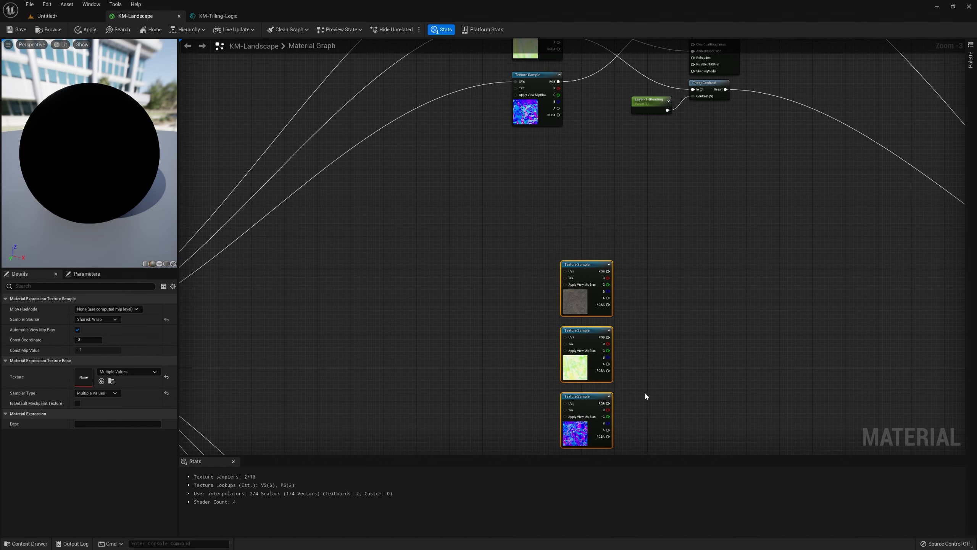
left_click_drag(588, 260, 575, 408)
left_click_drag(584, 260, 525, 153)
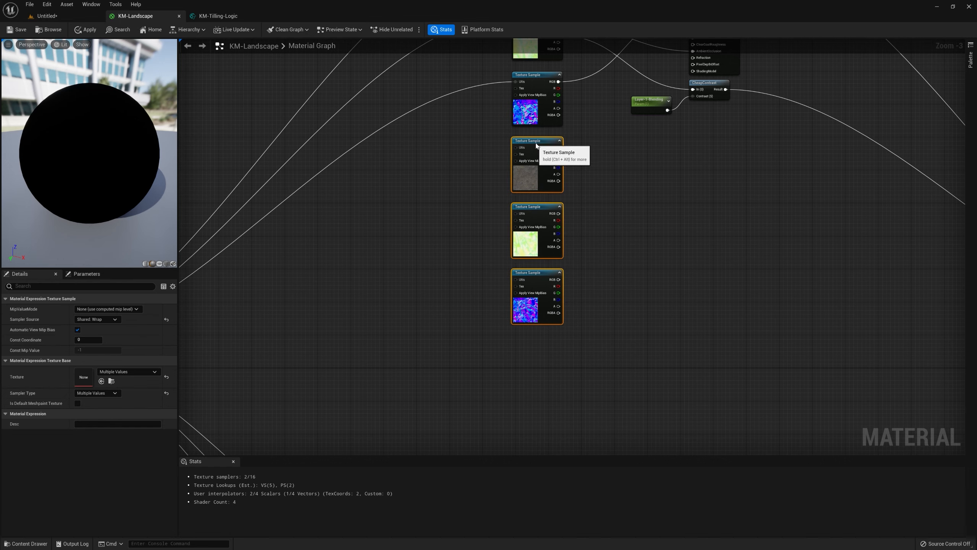
Move the first layer's MakeMaterialAttributes, CheapContrast and Layer-1-Blending nodes together to the right and down, away from the Texture Samples.
right_click_drag(446, 184, 323, 355)
scroll(510, 368, "down", 1)
right_click_drag(510, 368, 524, 280)
left_click_drag(600, 92, 483, 229)
left_click_drag(489, 193, 654, 265)
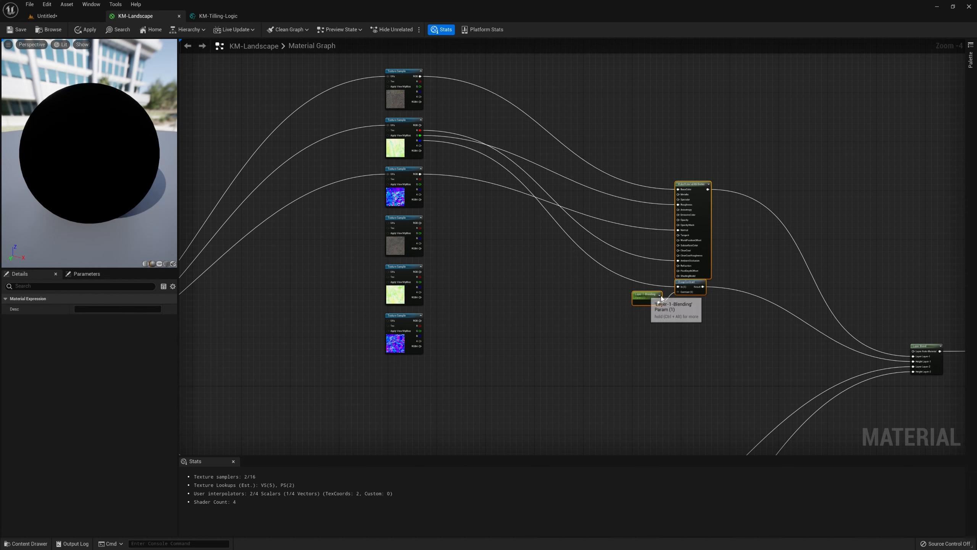
Try to place the copied rock colour Texture Sample beneath its original, shifting the original mask and normal samples down out of the way.
right_click_drag(438, 303, 551, 278)
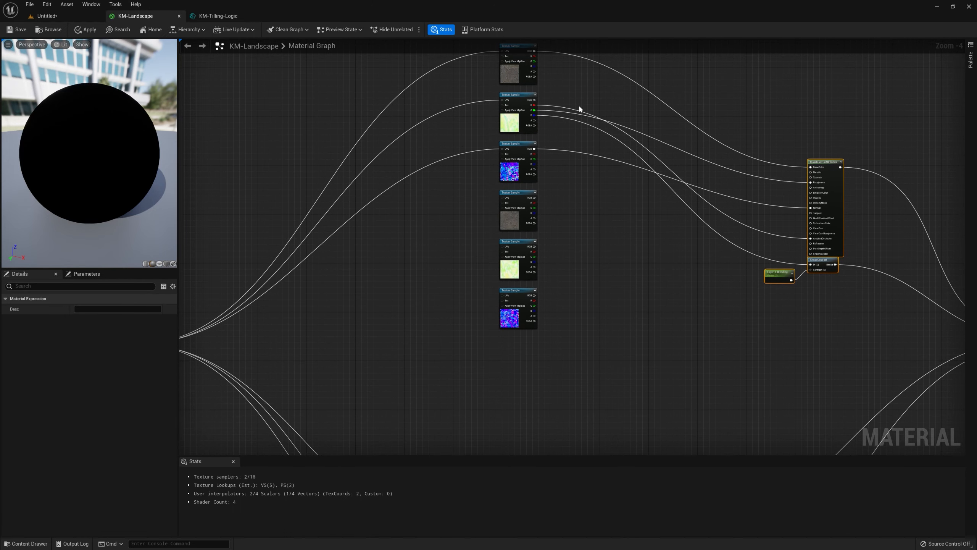
left_click_drag(580, 109, 579, 380)
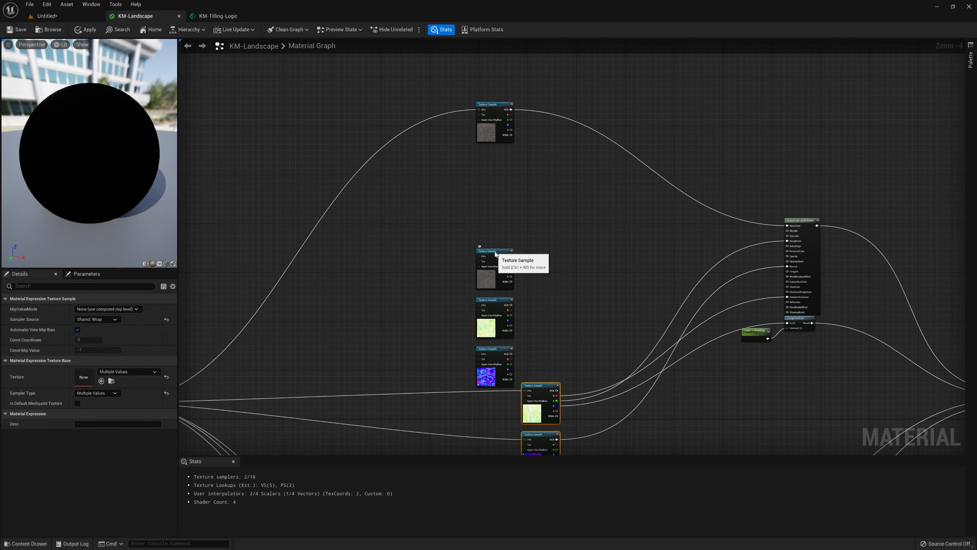
left_click_drag(495, 253, 496, 152)
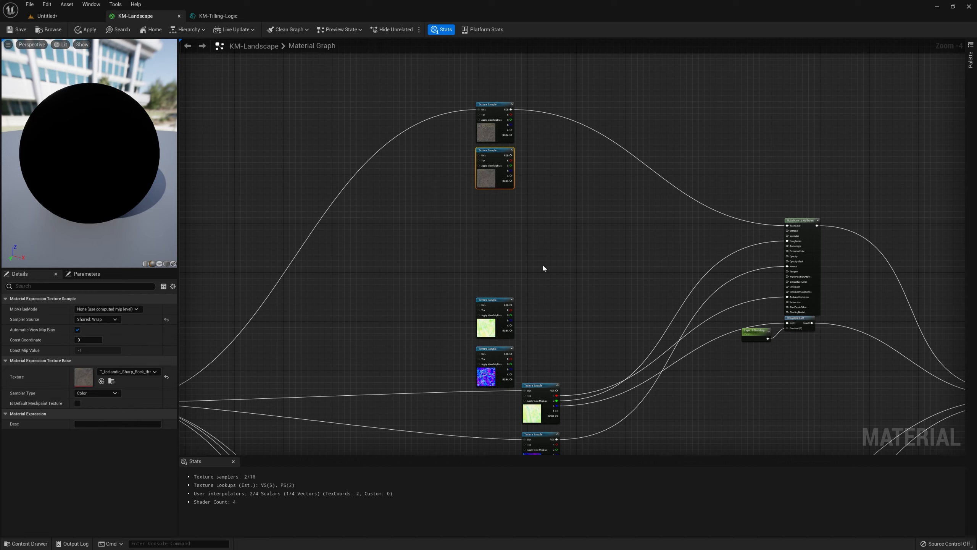
right_click_drag(503, 323, 503, 251)
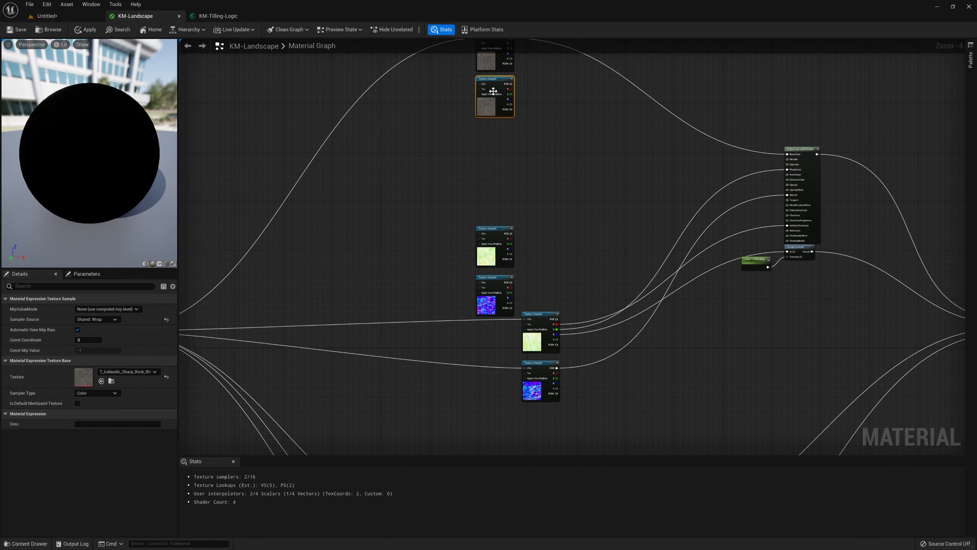
left_click_drag(493, 91, 414, 293)
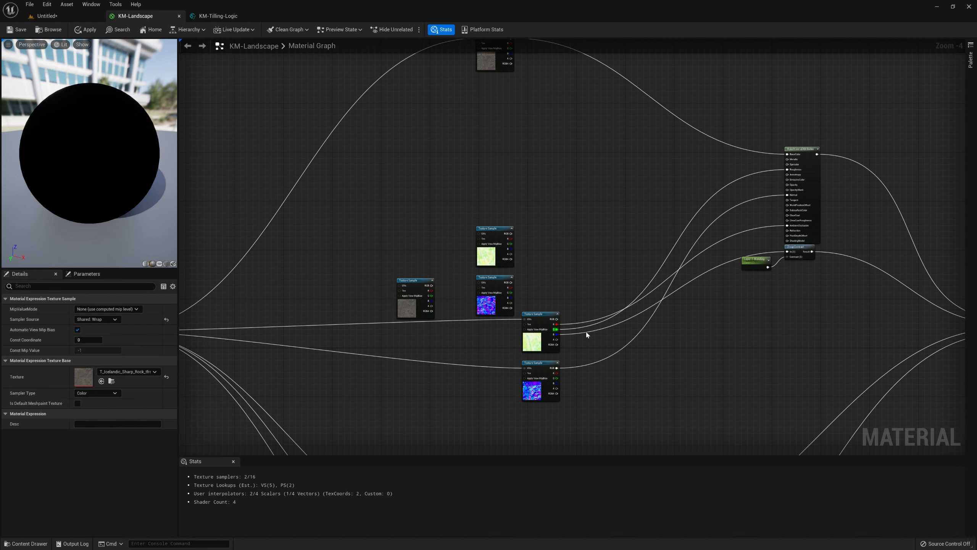
Stack the original mask and normal Texture Samples tightly beneath the original rock colour sample.
left_click_drag(586, 334, 497, 129)
right_click_drag(575, 179, 577, 260)
left_click(493, 204)
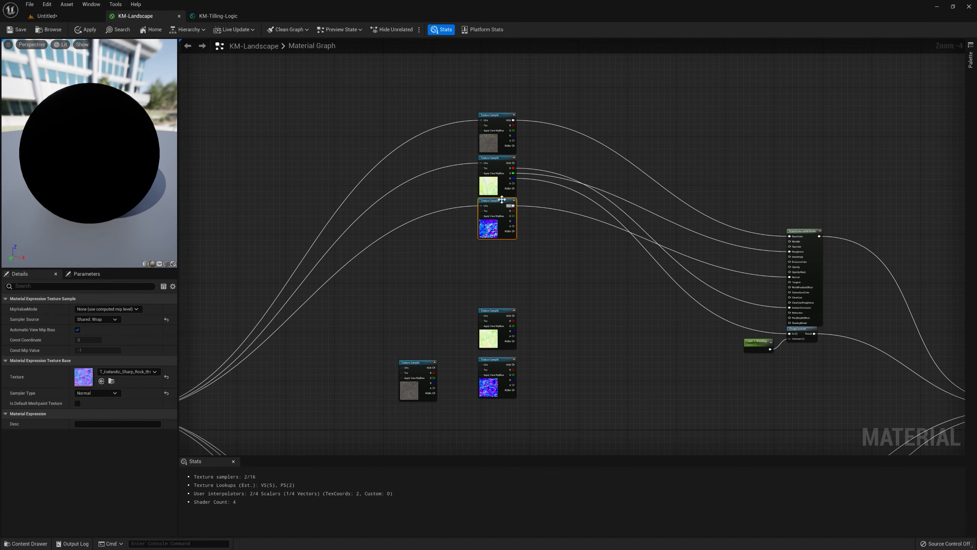
scroll(491, 192, "up", 4)
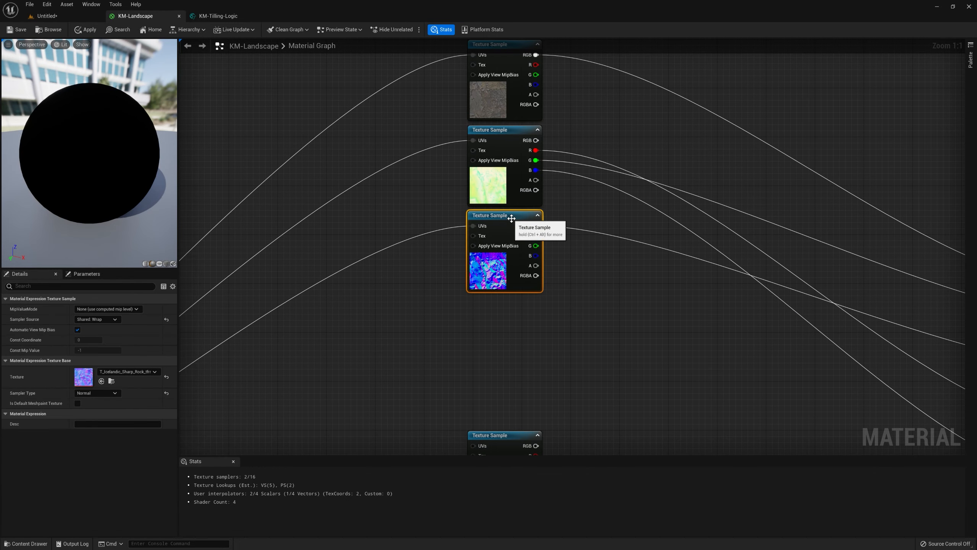
Stack the copied colour, mask and normal Texture Samples in one tight column, leaving a gap below the originals.
right_click_drag(648, 241, 605, 193)
scroll(610, 322, "down", 3)
right_click_drag(623, 398, 607, 218)
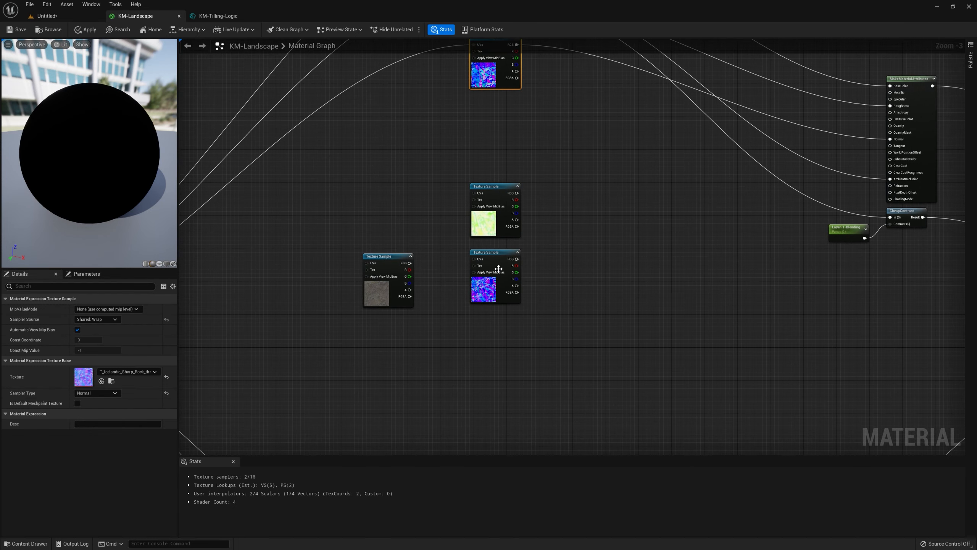
left_click_drag(386, 259, 495, 127)
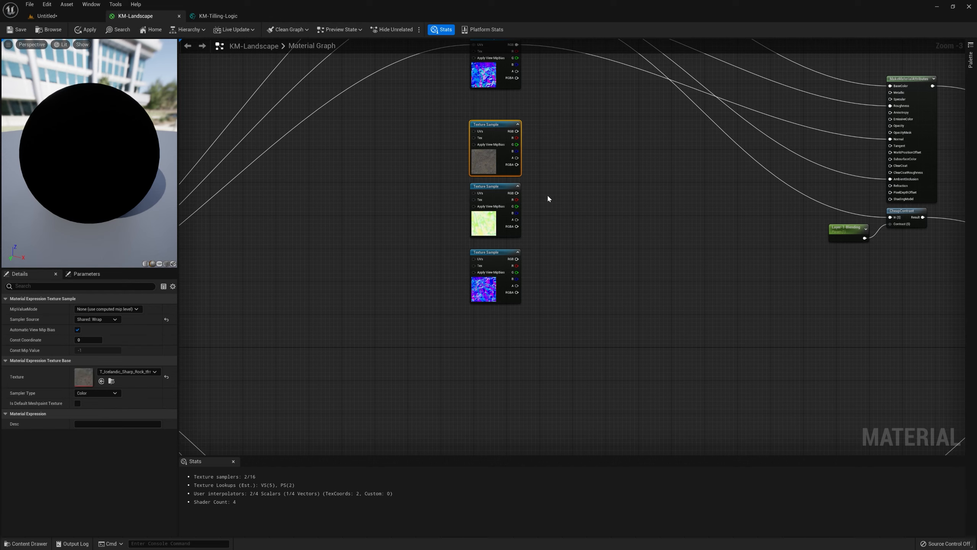
right_click_drag(548, 198, 513, 242)
left_click(493, 224)
left_click(481, 283)
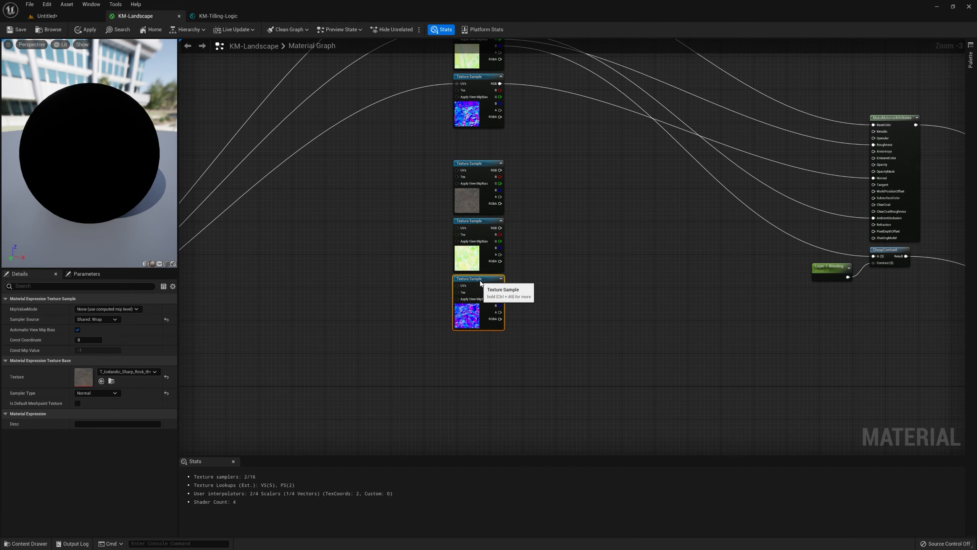
Enclose the first layer's three original Texture Samples in a comment titled Near-Tilling.
right_click_drag(481, 283, 580, 232)
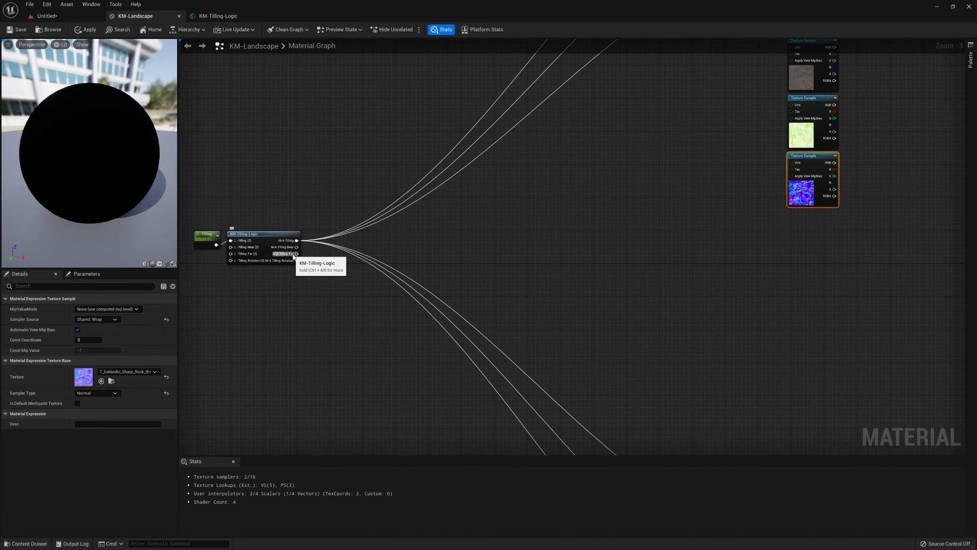
right_click_drag(714, 198, 487, 320)
right_click_drag(740, 241, 670, 441)
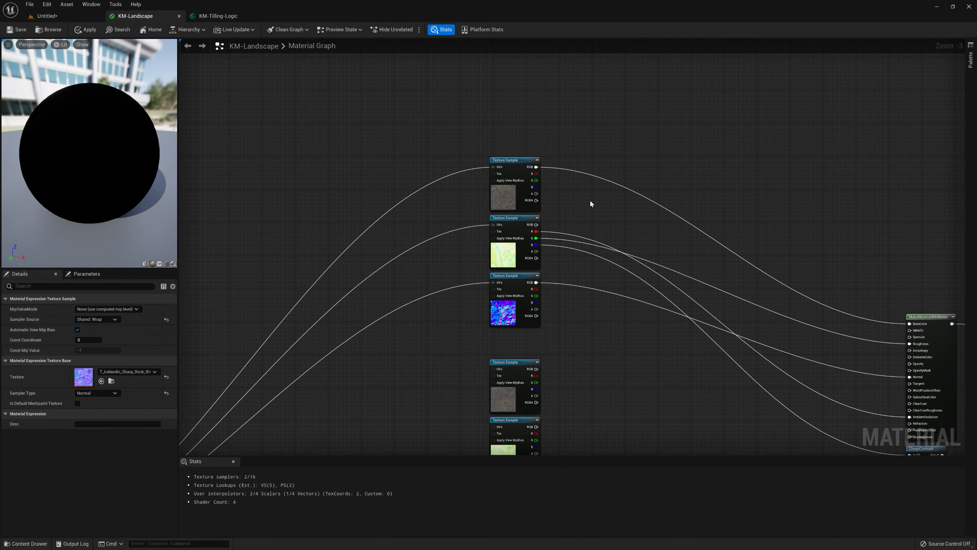
left_click_drag(582, 138, 444, 350)
key("c")
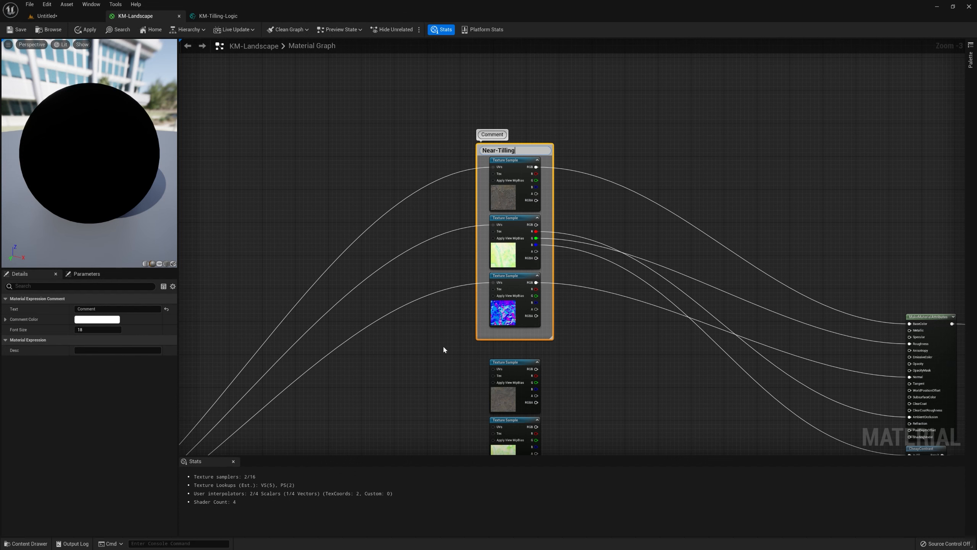
left_click(604, 364)
Enclose the three duplicated Texture Samples of the first layer in a comment titled Far-Tilling.
right_click_drag(604, 364, 599, 281)
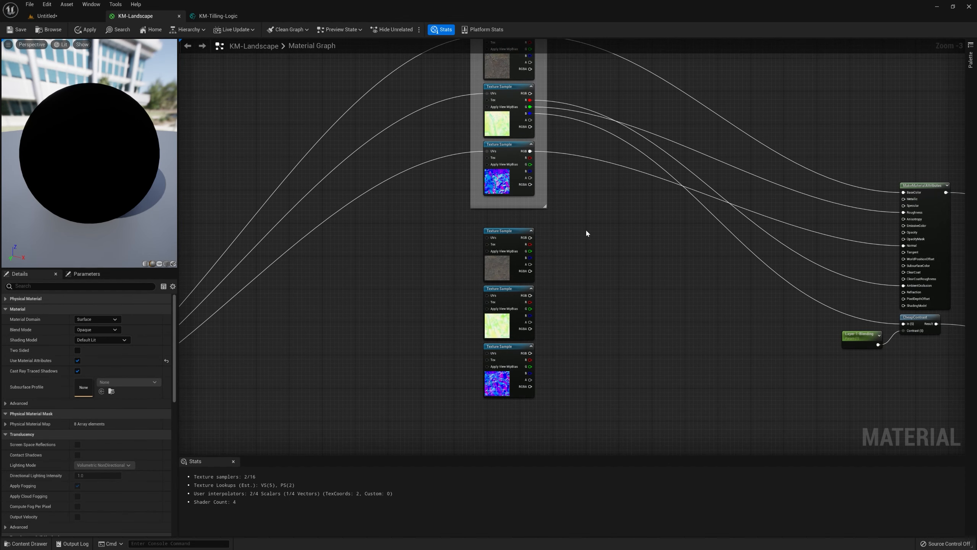
left_click_drag(586, 229, 440, 419)
key("c")
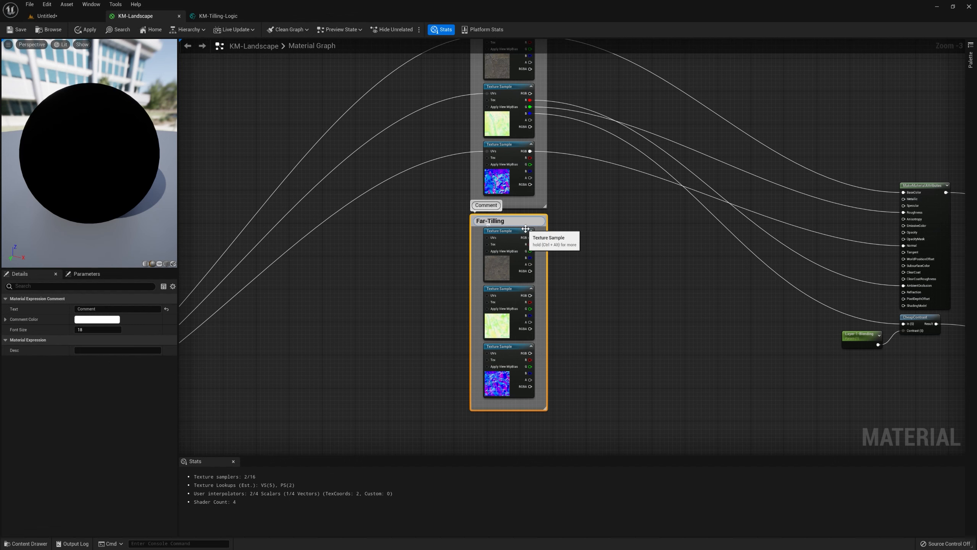
left_click(628, 182)
Move the Far-Tilling comment group slightly down so it sits clear of the Near-Tilling group.
right_click_drag(628, 182, 580, 262)
right_click_drag(555, 329, 563, 221)
scroll(553, 259, "down", 2)
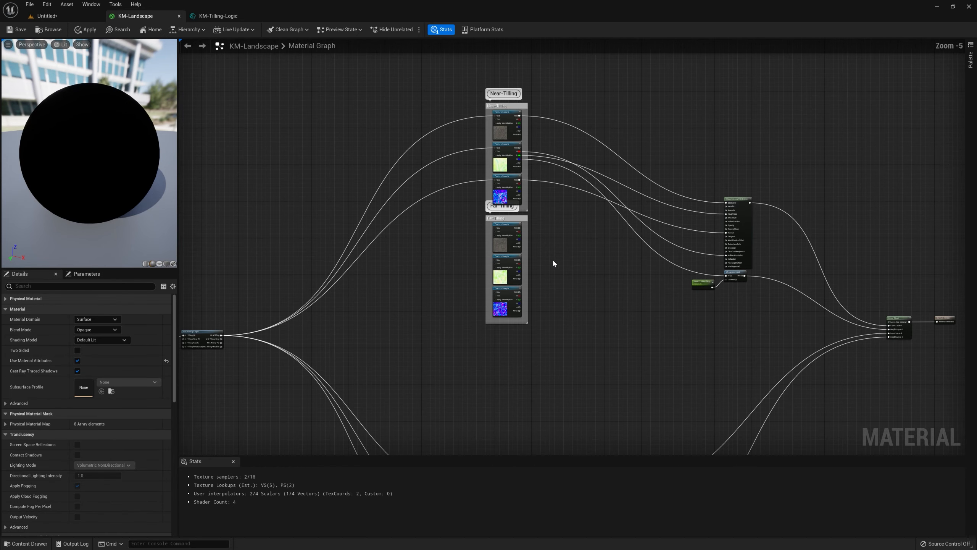
right_click_drag(553, 259, 572, 231)
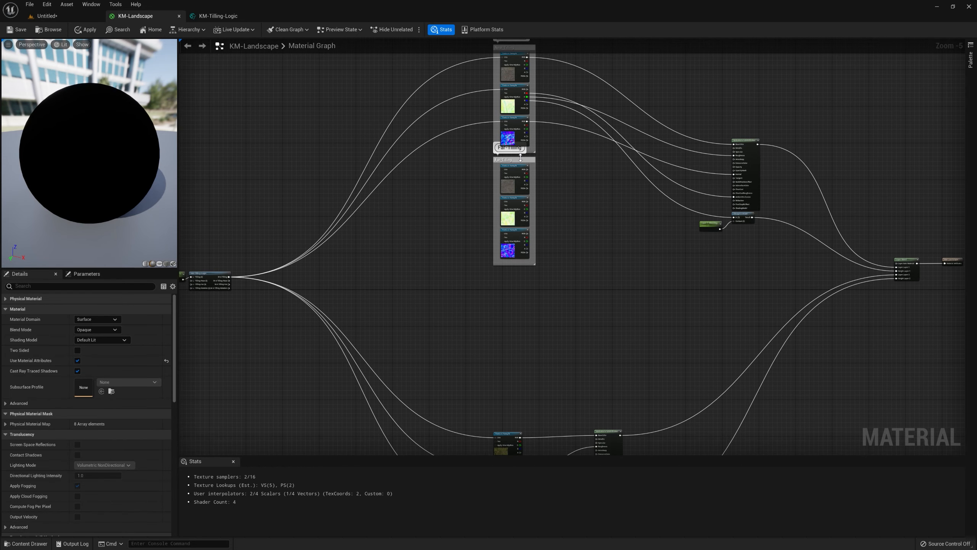
left_click_drag(521, 157, 521, 172)
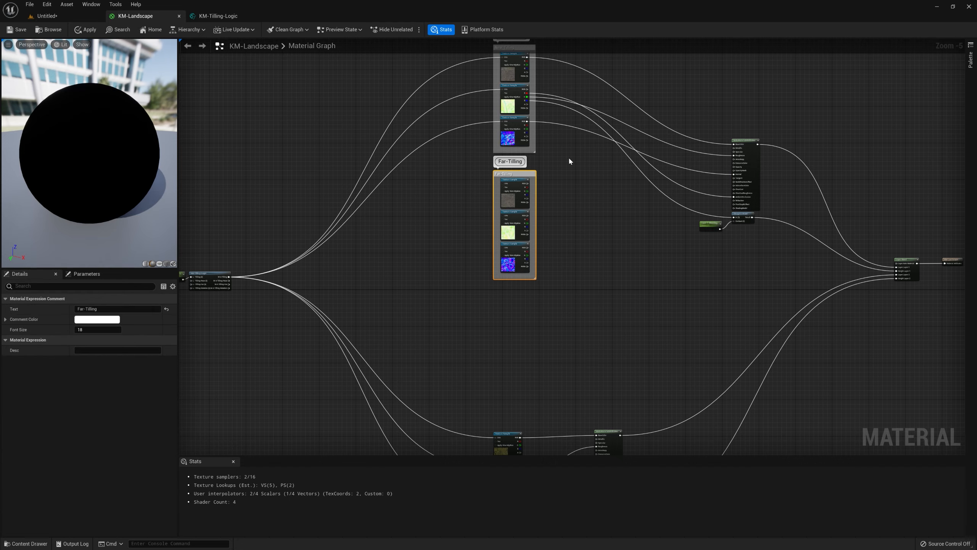
Disconnect the tiling input from the UVs of all three of the second layer's Texture Samples.
right_click_drag(569, 161, 627, 139)
right_click_drag(515, 241, 506, 84)
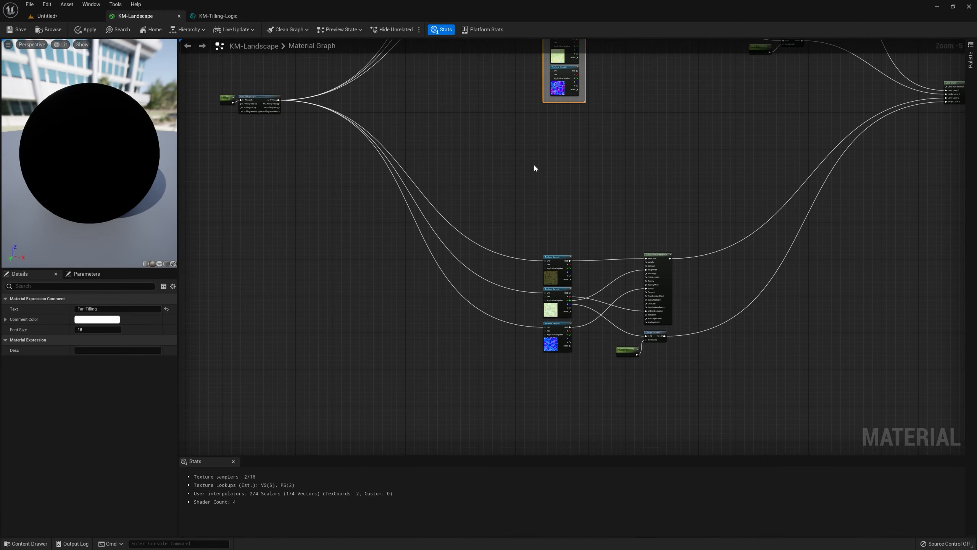
scroll(545, 273, "up", 4)
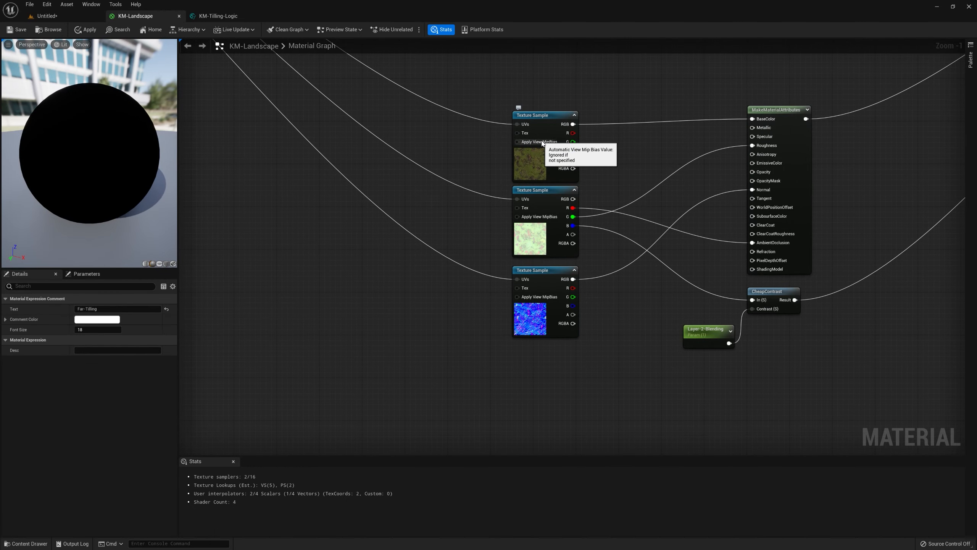
left_click(519, 128)
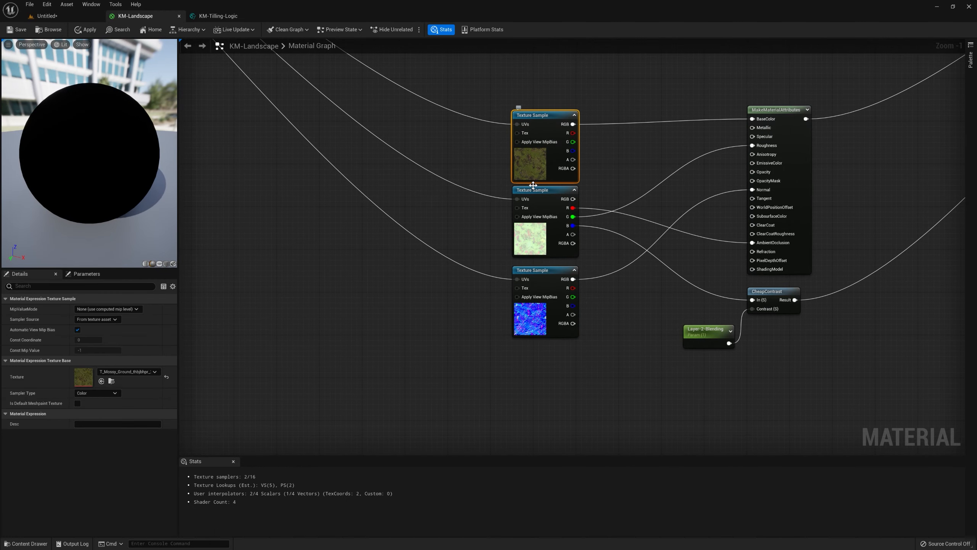
left_click(518, 124, "alt")
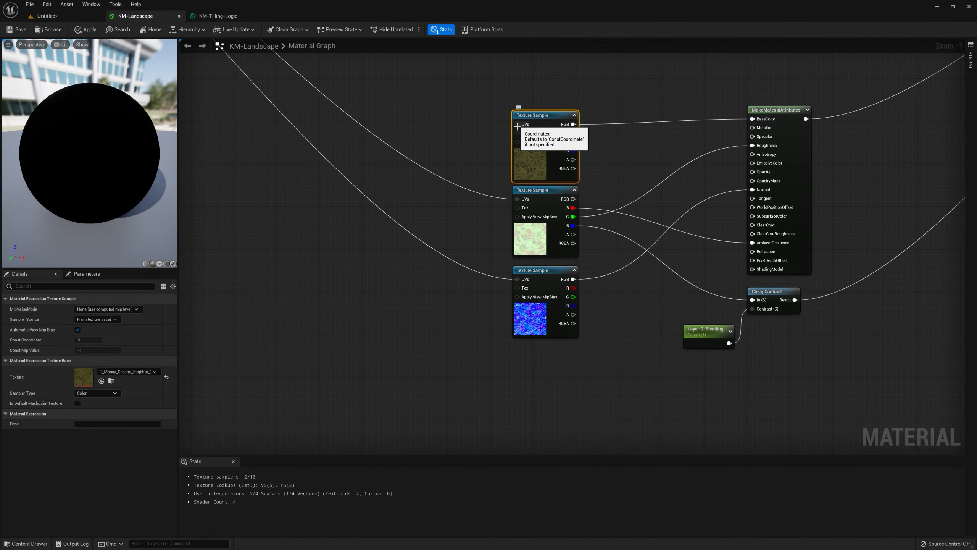
left_click(517, 200, "alt")
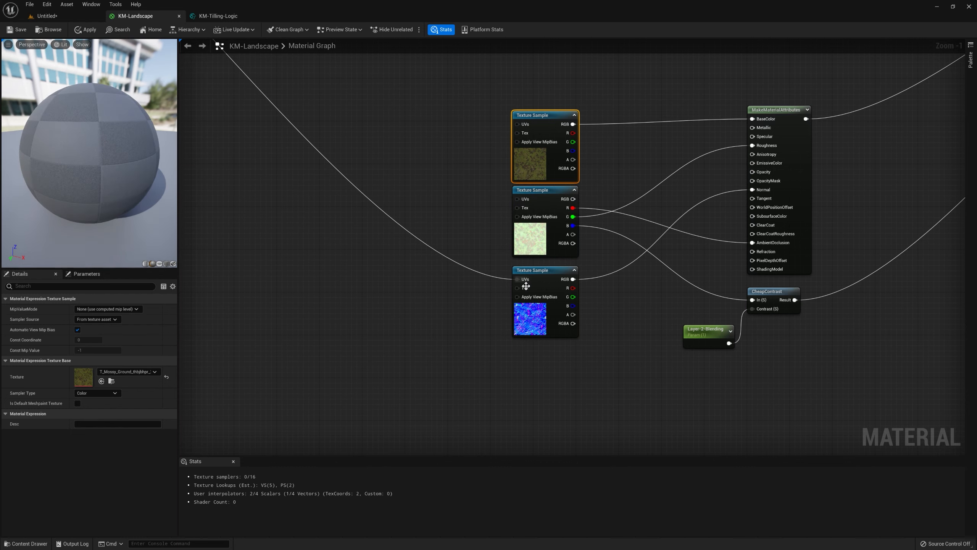
left_click(517, 278, "alt")
right_click_drag(446, 121, 446, 274)
scroll(446, 274, "down", 3)
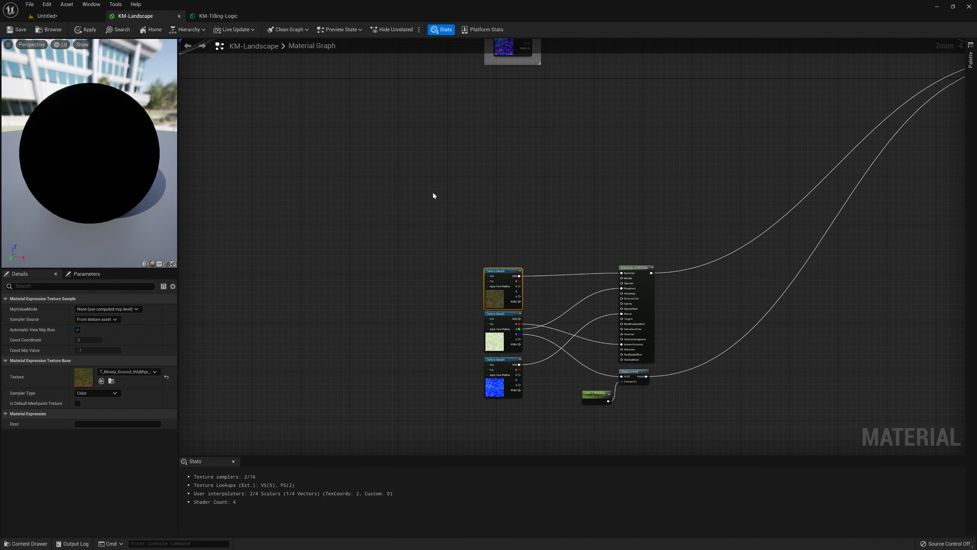
Move the three Near-Tilling UV connections from the M-A Tilling output of KM-Tilling-Logic to its M-A Tilling-Near output.
right_click_drag(432, 196, 567, 296)
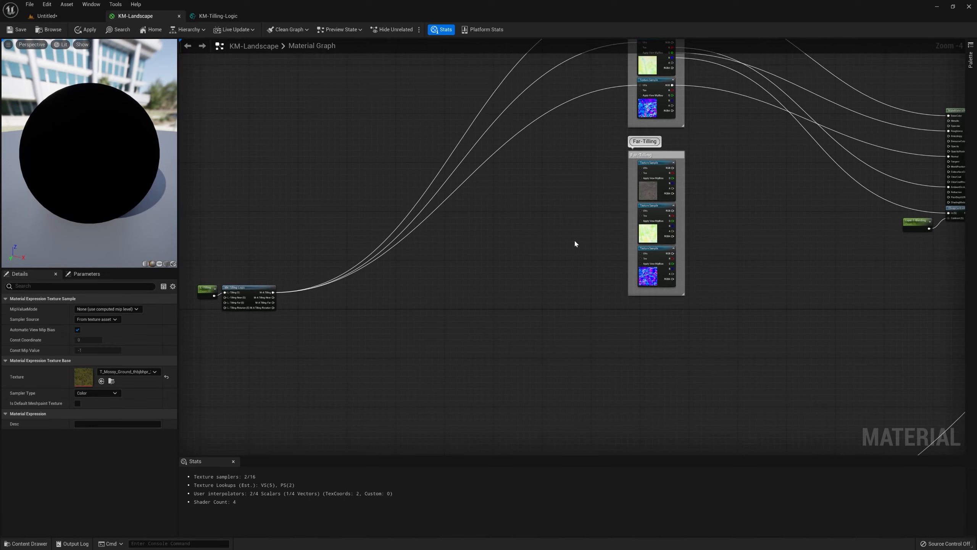
right_click_drag(588, 188, 519, 336)
right_click_drag(426, 370, 643, 133)
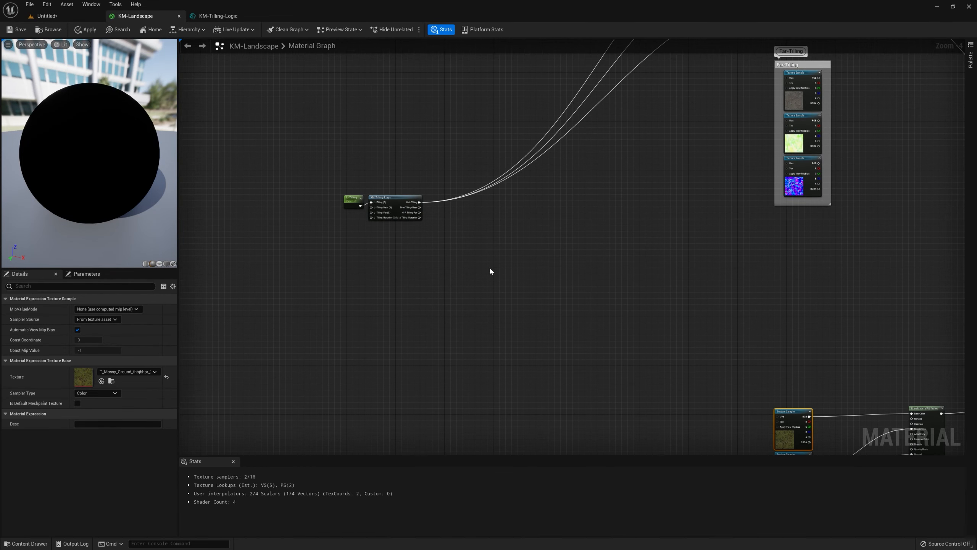
right_click_drag(489, 267, 587, 295)
scroll(509, 247, "up", 4)
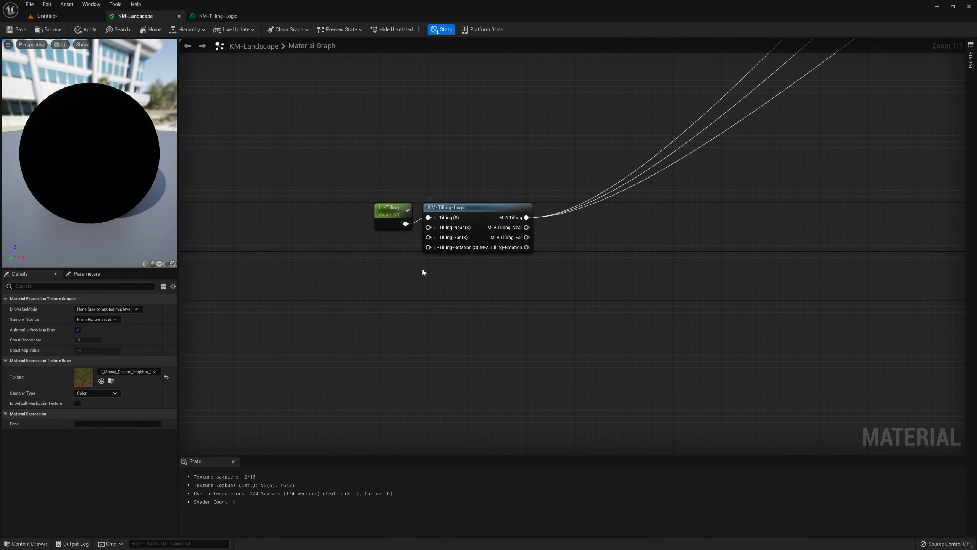
right_click_drag(596, 273, 546, 269)
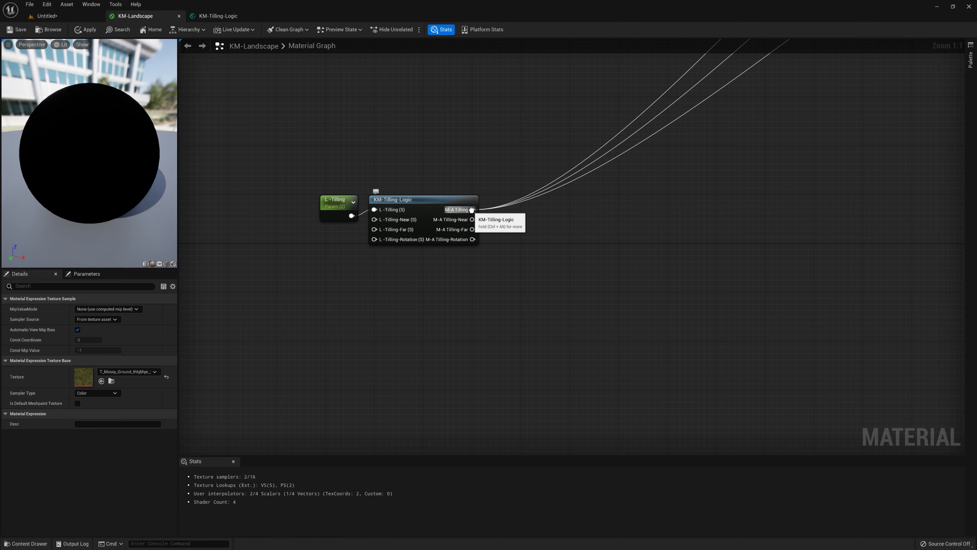
mouse_move(471, 210)
left_mouse_down("ctrl")
mouse_move(552, 181)
mouse_move(495, 273)
mouse_move(473, 219)
left_mouse_up("ctrl")
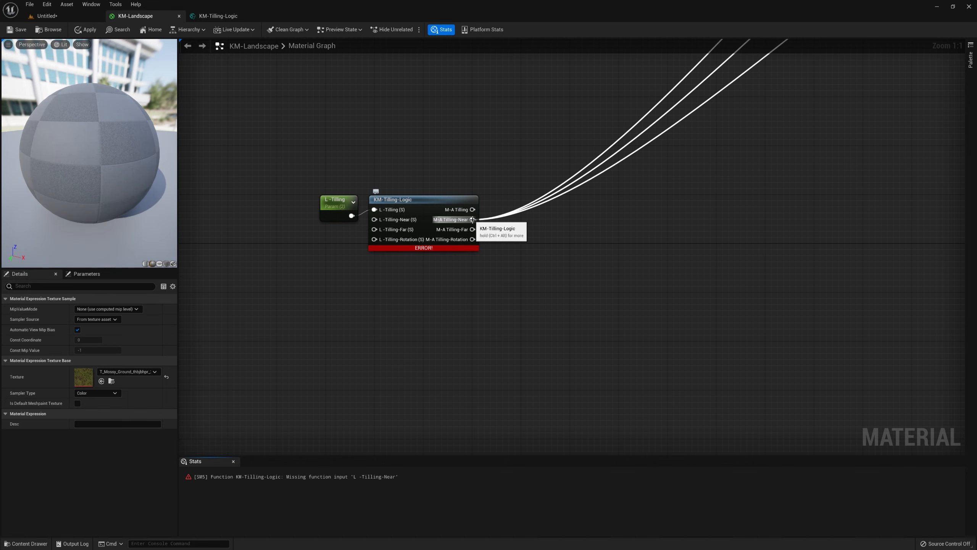
Connect the M-A Tilling-Far output of KM-Tilling-Logic to the UVs of all three Far-Tilling Texture Samples.
right_click_drag(554, 230, 600, 229)
right_click_drag(659, 223, 469, 282)
scroll(539, 274, "down", 4)
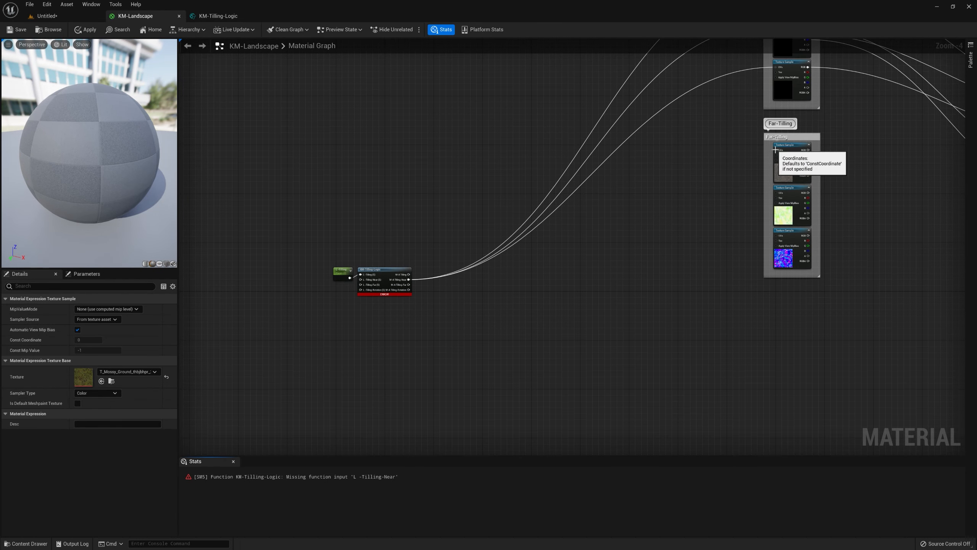
left_click_drag(775, 150, 408, 284)
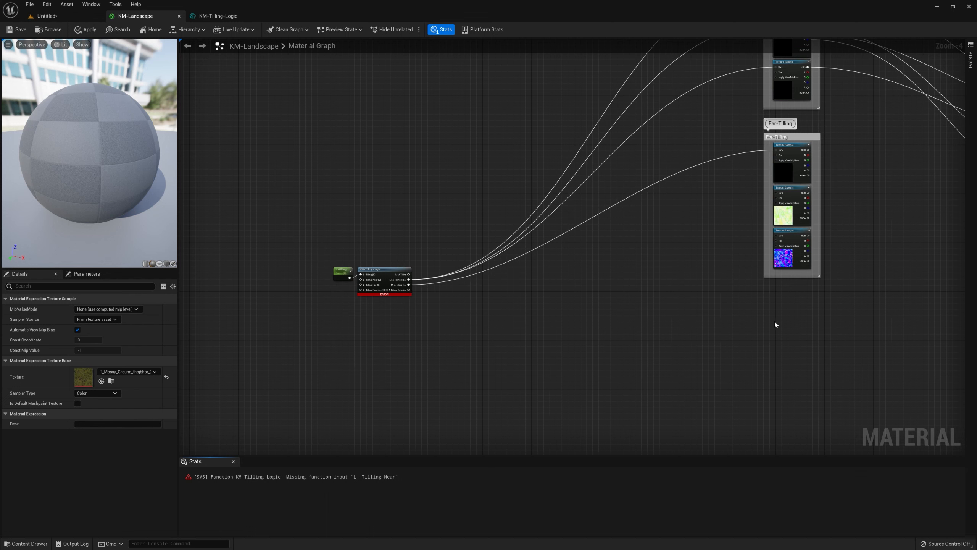
left_click_drag(777, 194, 409, 285)
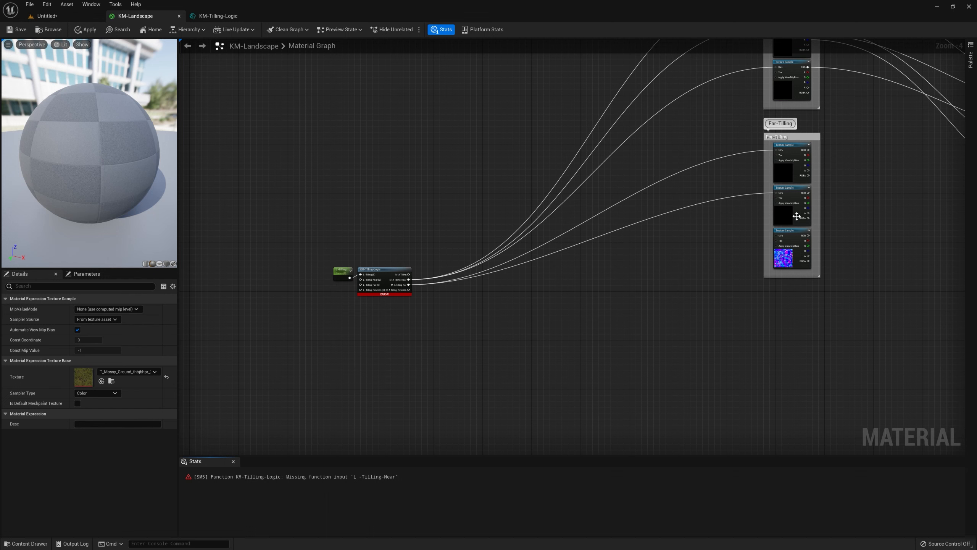
left_click_drag(775, 235, 409, 285)
Delete the L -Tilling parameter node that feeds the KM-Tilling-Logic function.
scroll(535, 316, "up", 5)
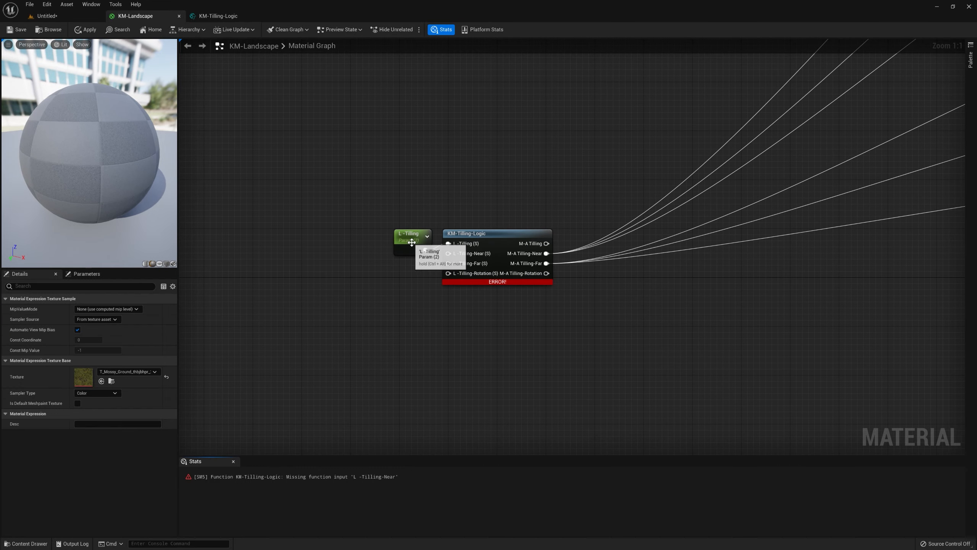
left_click_drag(411, 246, 332, 191)
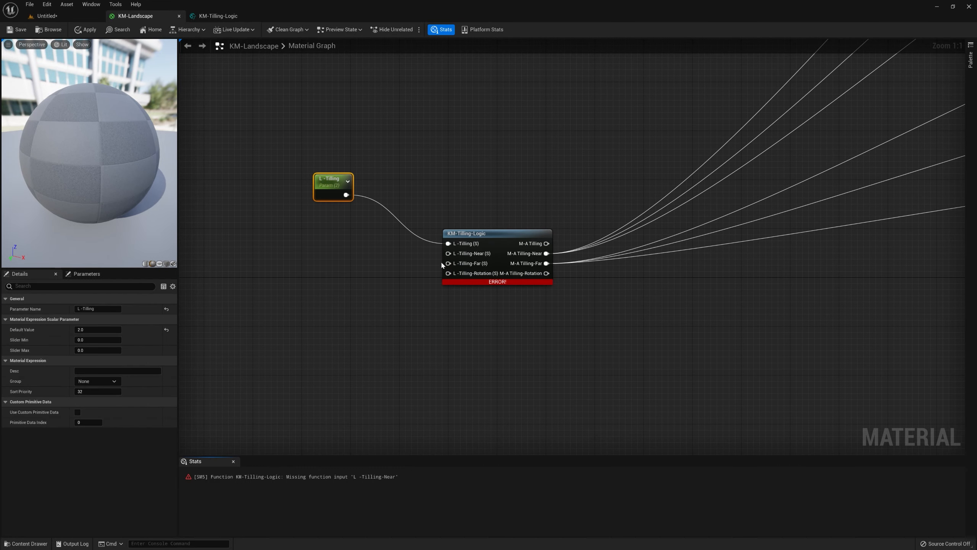
right_click_drag(902, 291, 510, 284)
scroll(563, 271, "down", 4)
right_click_drag(795, 221, 888, 260)
right_click_drag(429, 359, 504, 345)
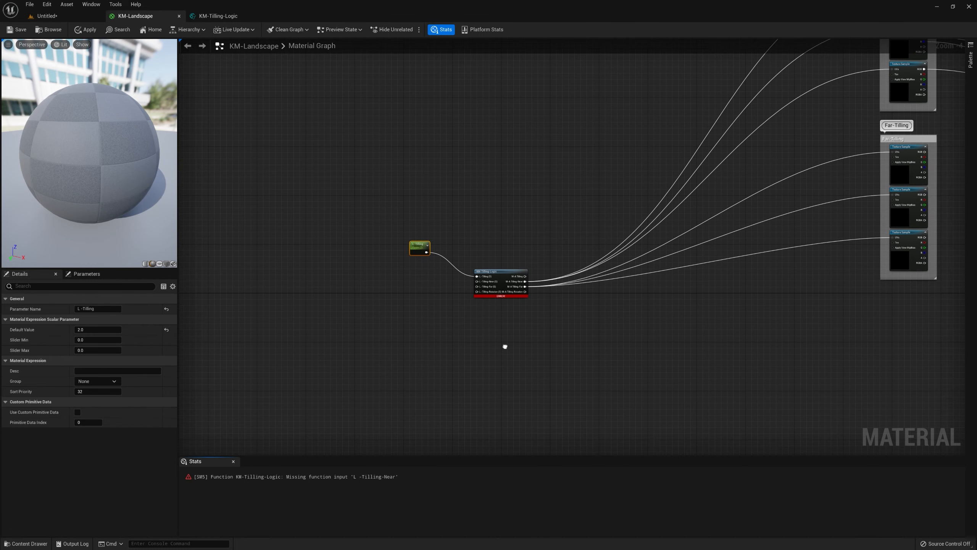
left_click_drag(432, 270, 435, 268)
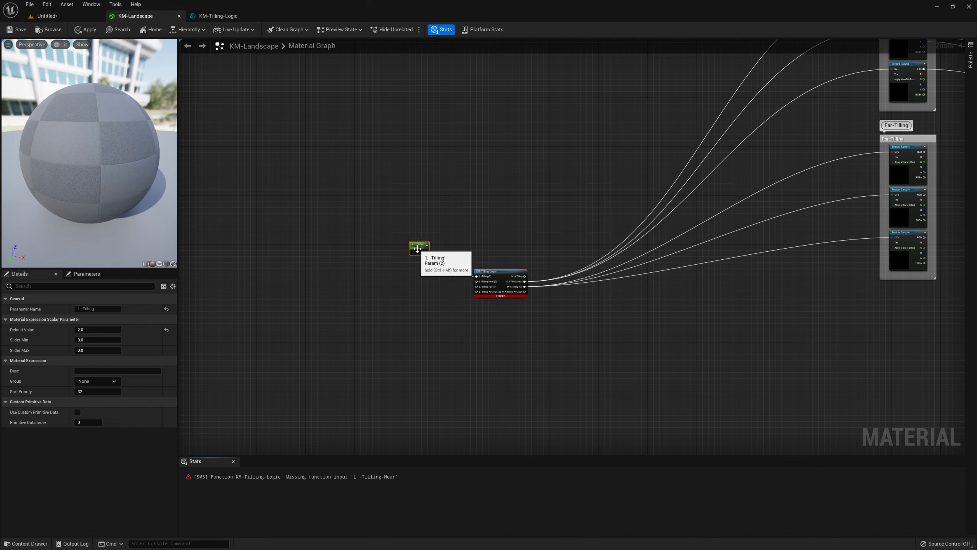
key("Delete")
Move the KM-Tilling-Logic node close beside the first layer's Near-Tilling and Far-Tilling groups.
left_click_drag(553, 296, 459, 309)
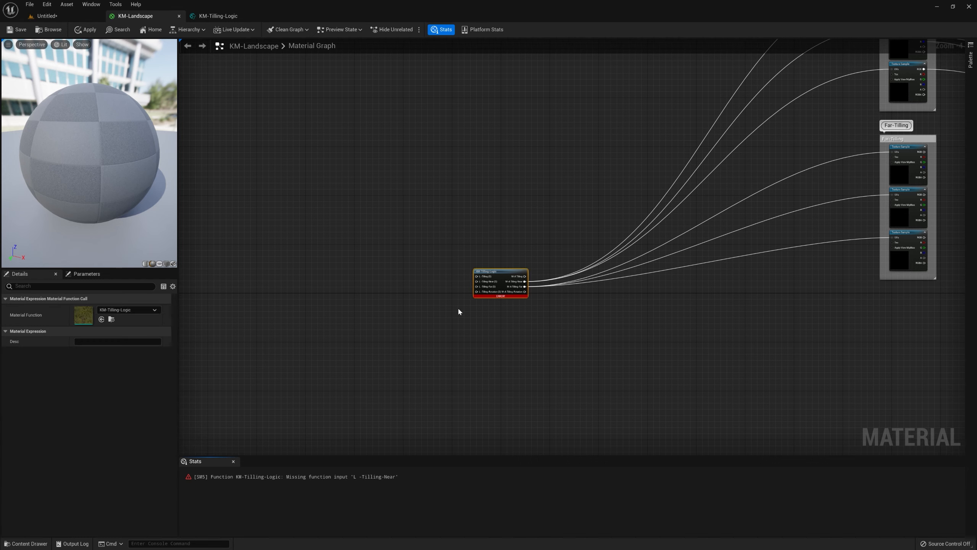
left_click_drag(492, 272, 749, 279)
scroll(749, 279, "up", 4)
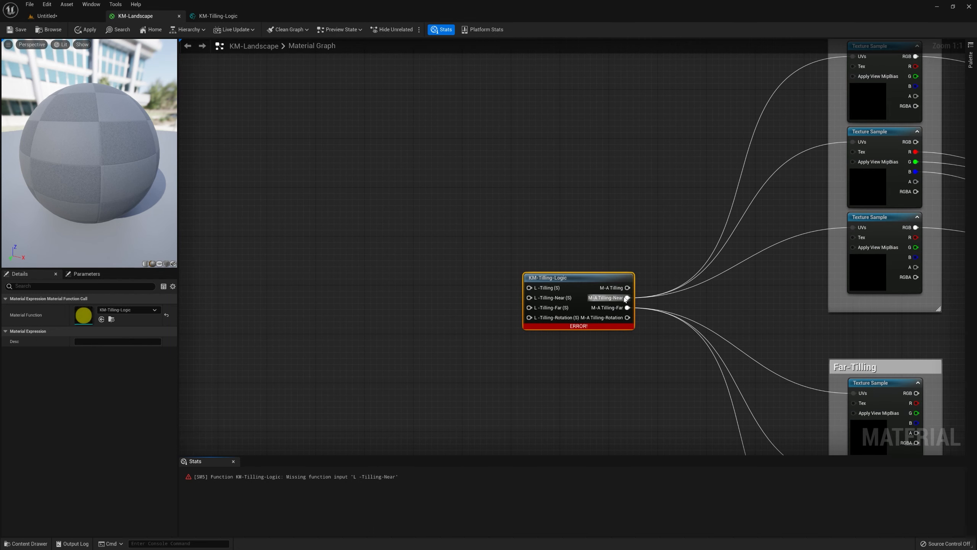
right_click_drag(751, 284, 619, 277)
right_click_drag(872, 294, 728, 136)
scroll(754, 255, "down", 4)
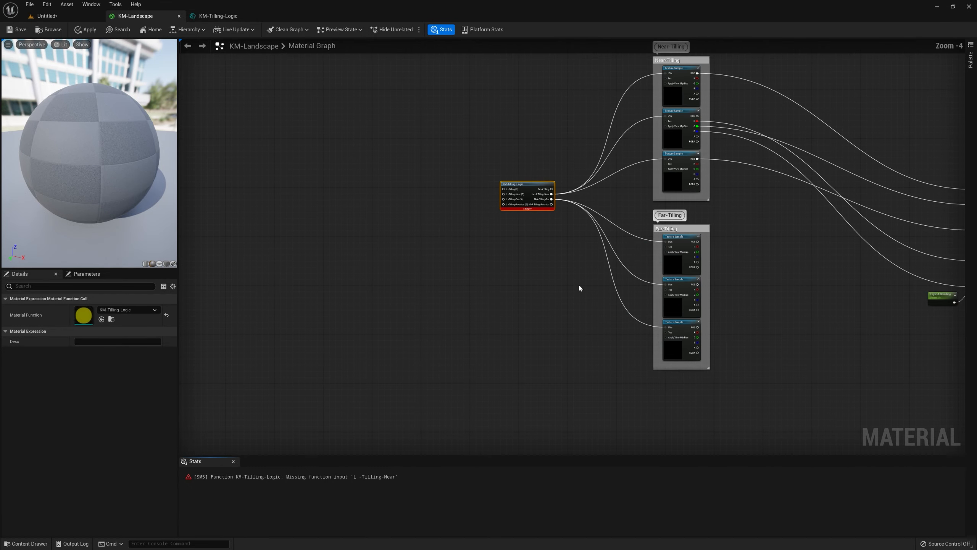
right_click_drag(542, 285, 578, 262)
right_click_drag(492, 226, 630, 311)
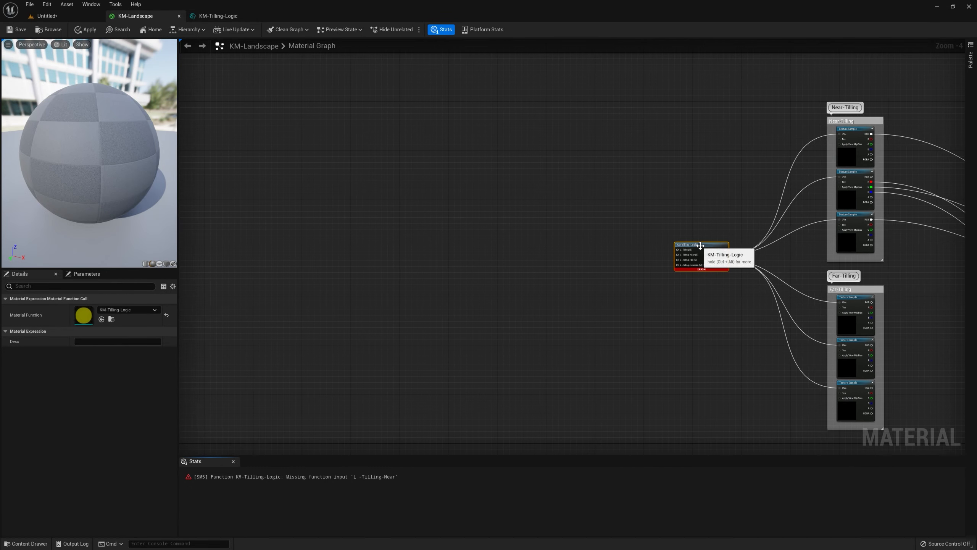
left_click_drag(701, 248, 752, 251)
left_click(727, 312)
Promote the function's L -Tilling-Near input to a parameter named Layer-1-Tilling-Near and place it clear of the KM-Tilling-Logic node.
scroll(639, 266, "up", 4)
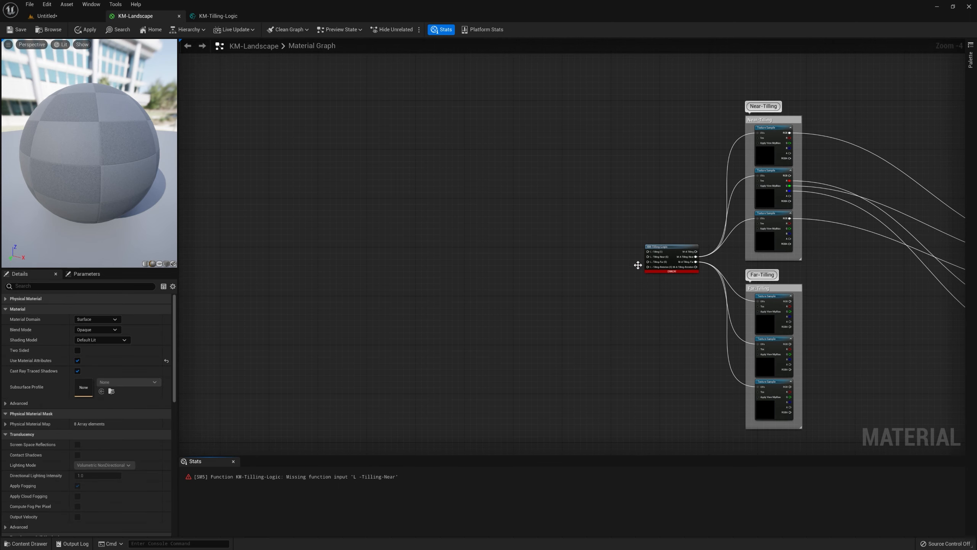
right_click(684, 264)
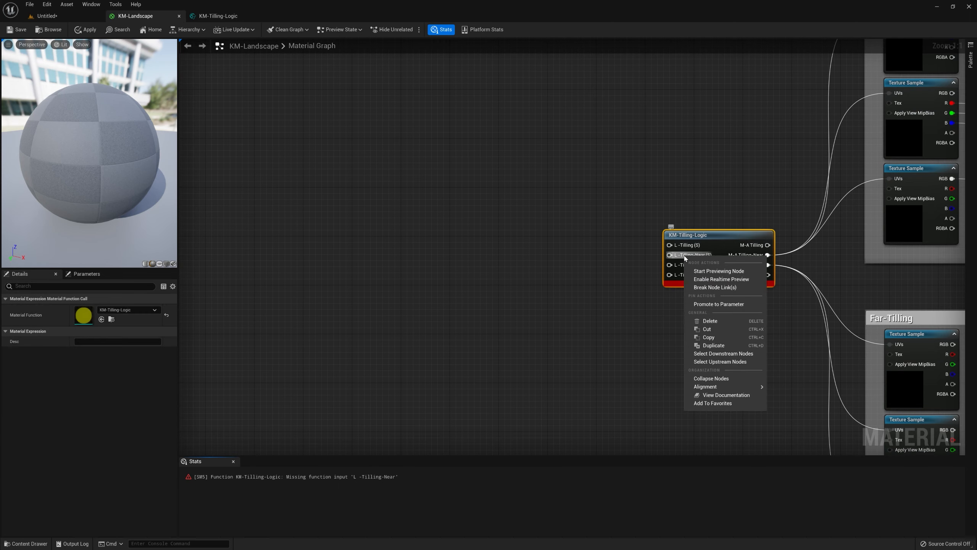
left_click(633, 307)
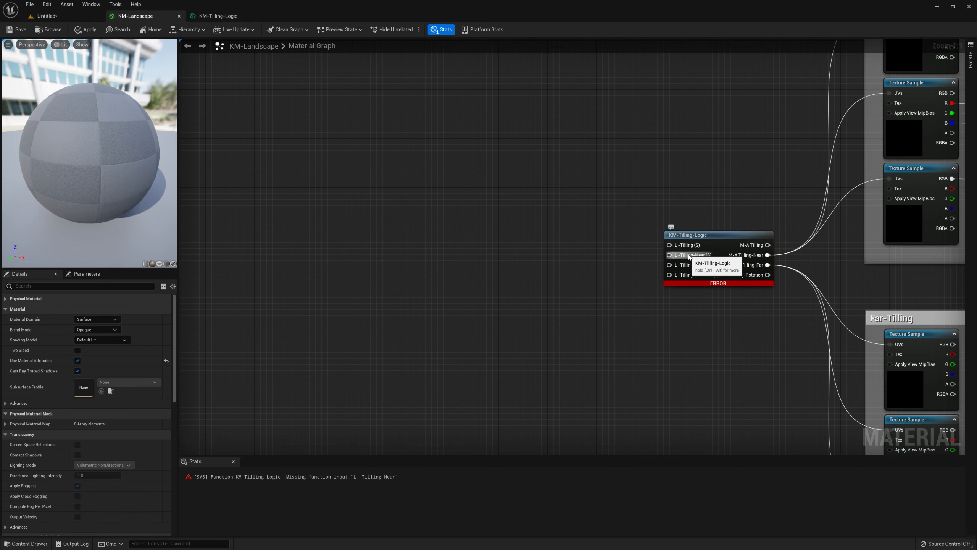
right_click(688, 256)
left_click(719, 303)
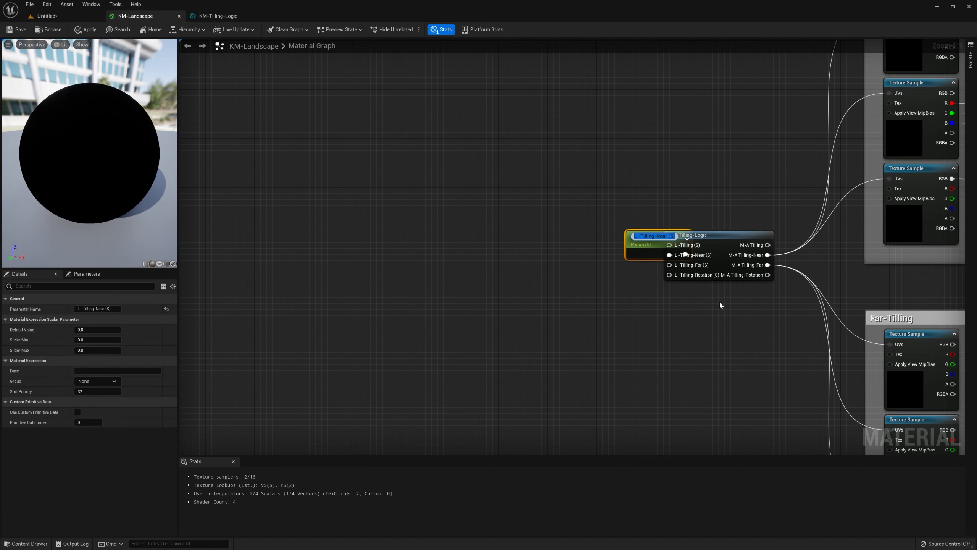
key("BackSpace")
key("BackSpace")
key("BackSpace")
key("BackSpace")
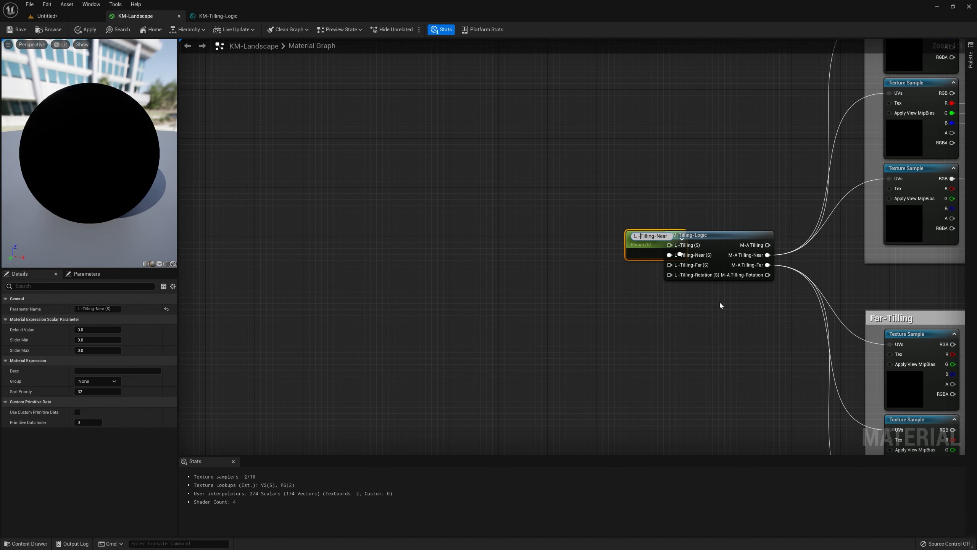
key("BackSpace")
key("BackSpace")
type("Layer-1")
left_click(622, 288)
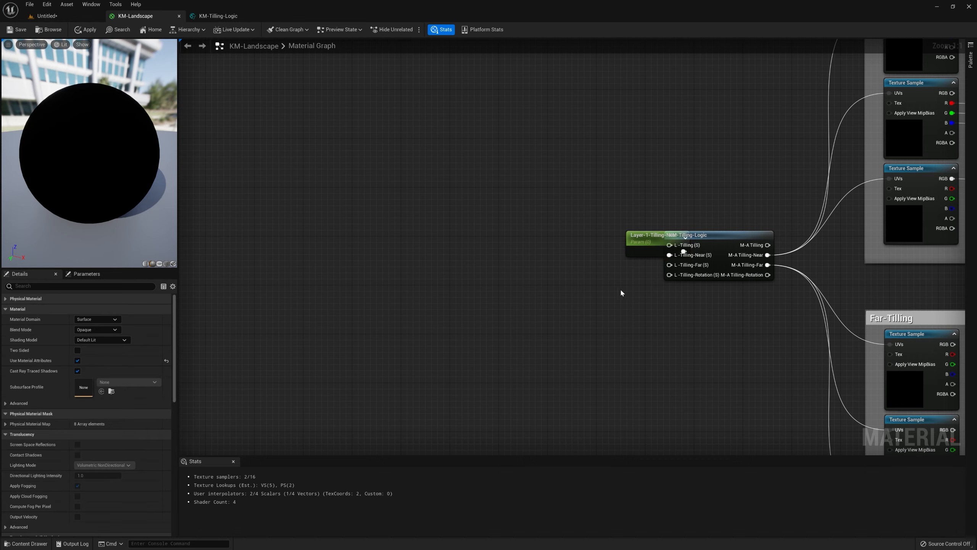
left_click_drag(652, 241, 566, 208)
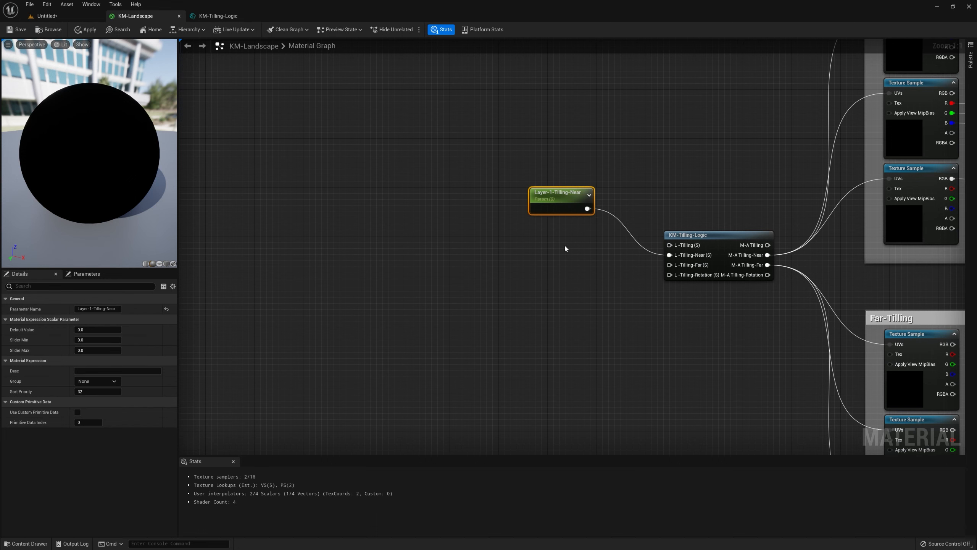
Duplicate the near parameter, rename the copy Layer-1-Tilling-Far and connect it to the L -Tilling-Far input of KM-Tilling-Logic.
key("ctrl+d")
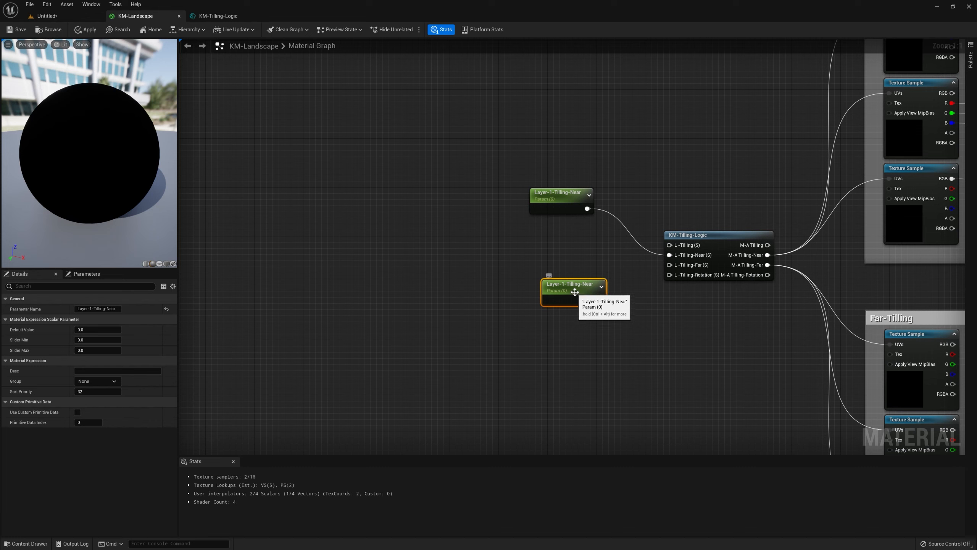
left_click_drag(575, 286, 564, 227)
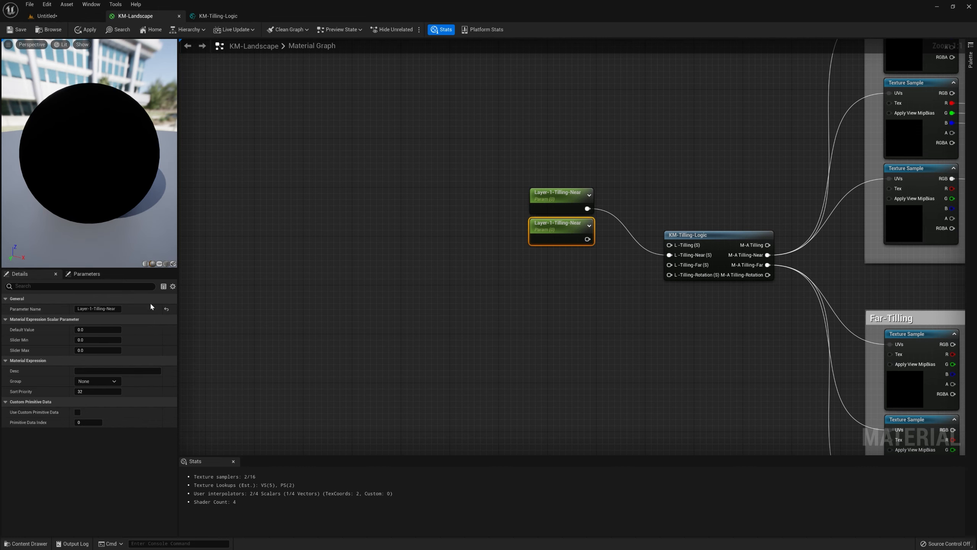
double_click(111, 309)
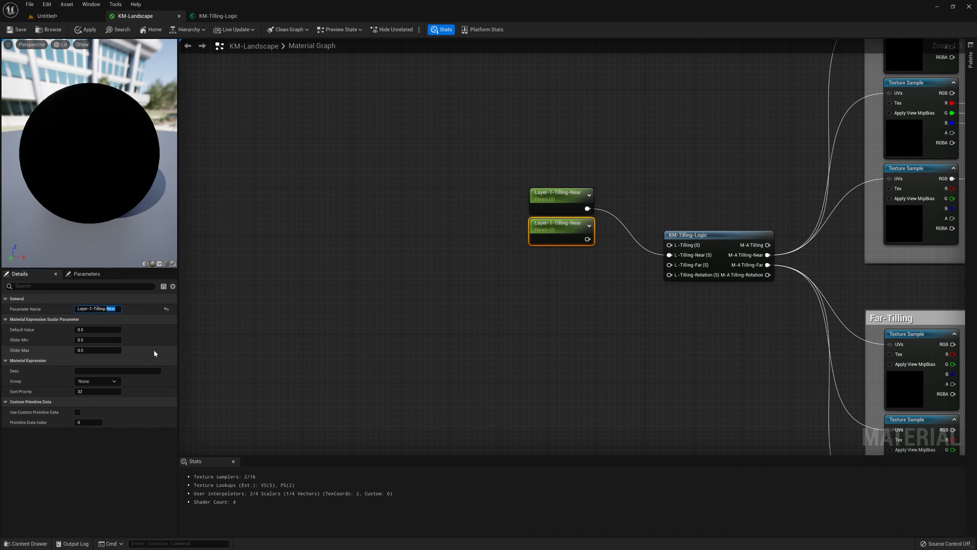
type("Far")
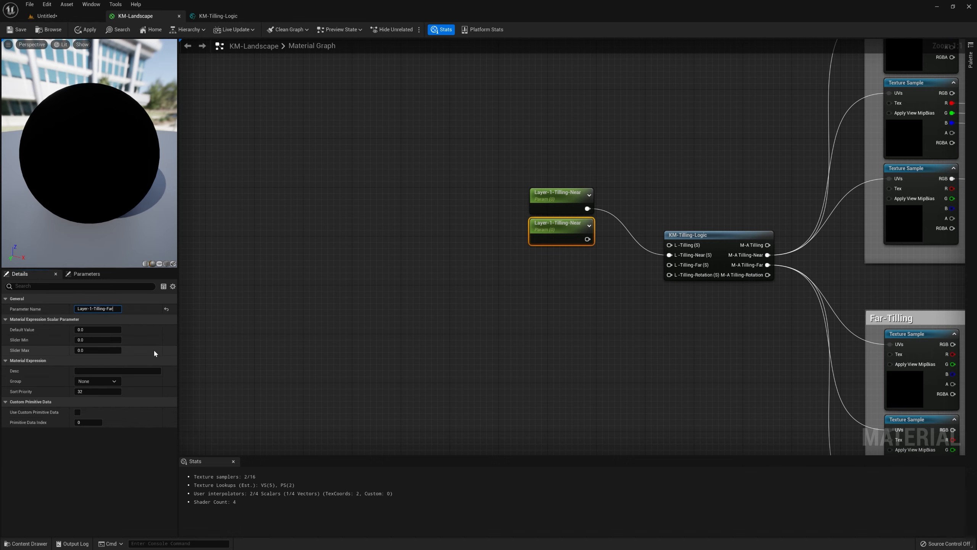
left_click(444, 340)
left_click_drag(583, 240, 670, 265)
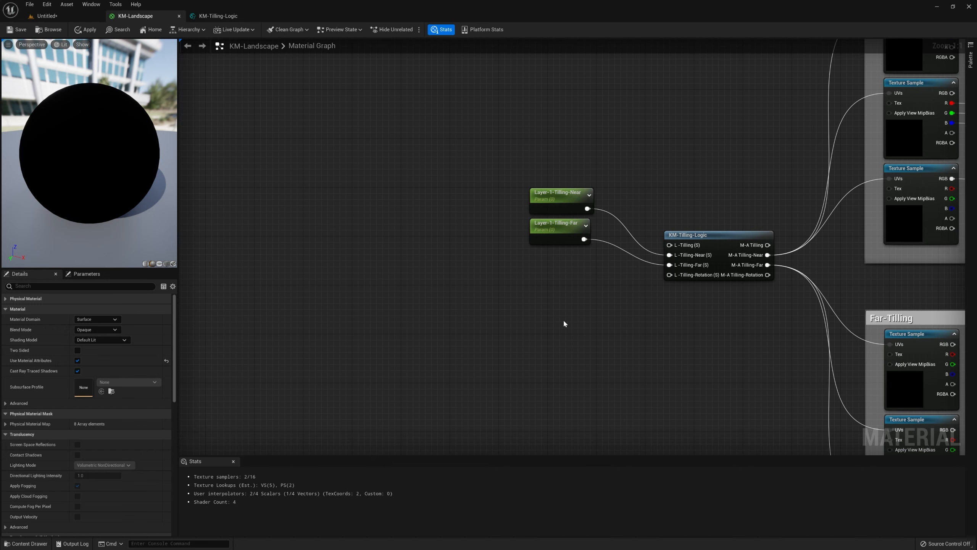
Move both Layer-1 tiling parameters together so they sit directly beside the inputs of the KM-Tilling-Logic node.
right_click_drag(565, 323, 465, 281)
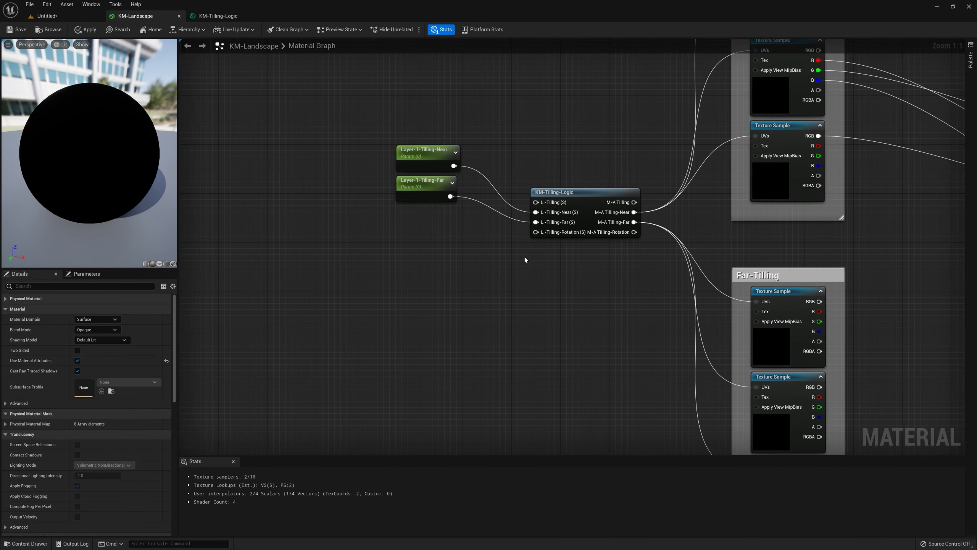
right_click_drag(480, 244, 546, 282)
left_click(474, 192)
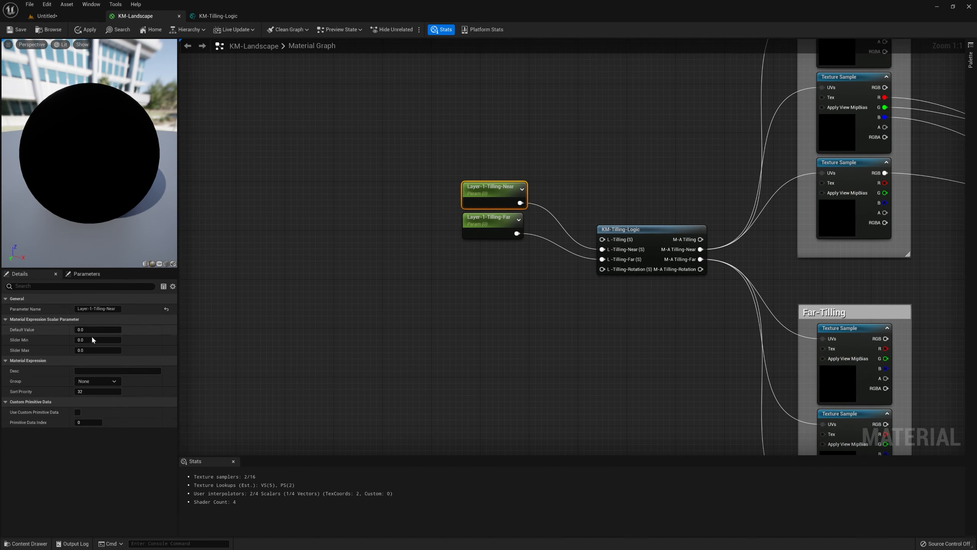
left_click_drag(493, 222, 474, 234)
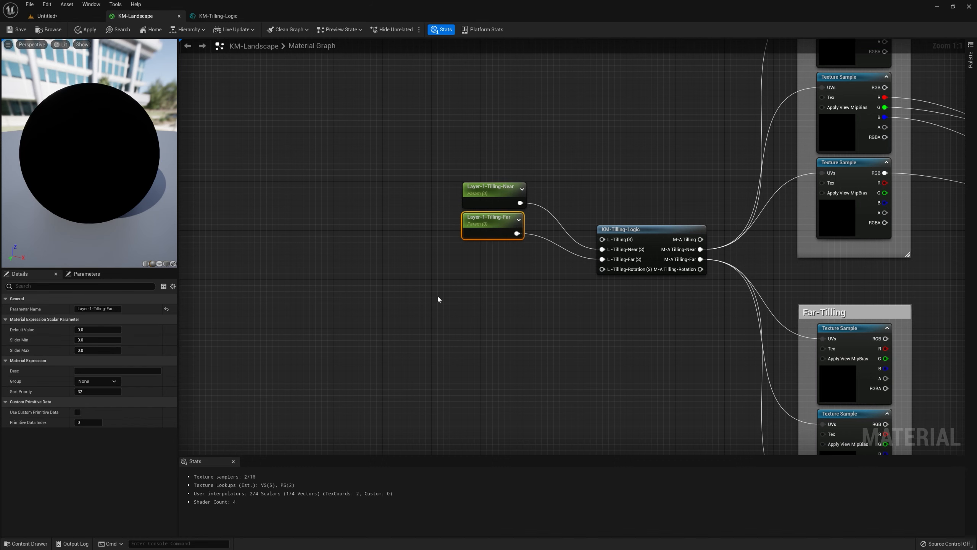
left_click(271, 357)
right_click_drag(496, 281, 448, 319)
left_click_drag(377, 212, 525, 292)
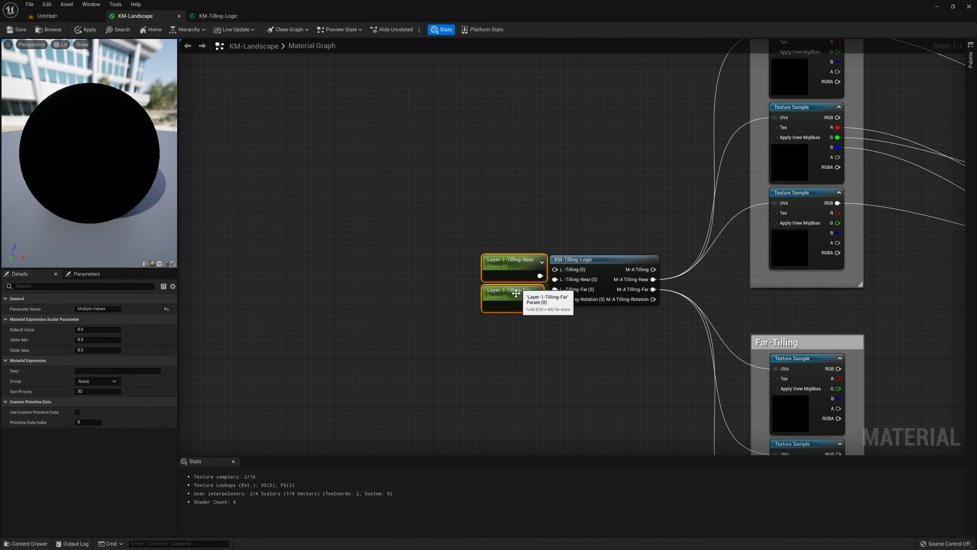
left_click(605, 325)
Select the Layer-1-Tilling-Near parameter node to show its details.
right_click_drag(446, 340, 475, 291)
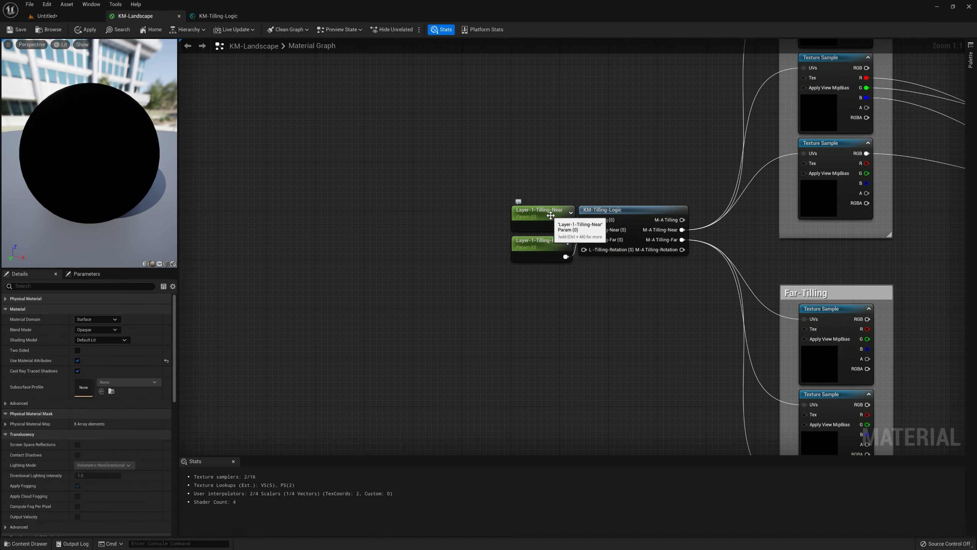
left_click(531, 215)
right_click(313, 310)
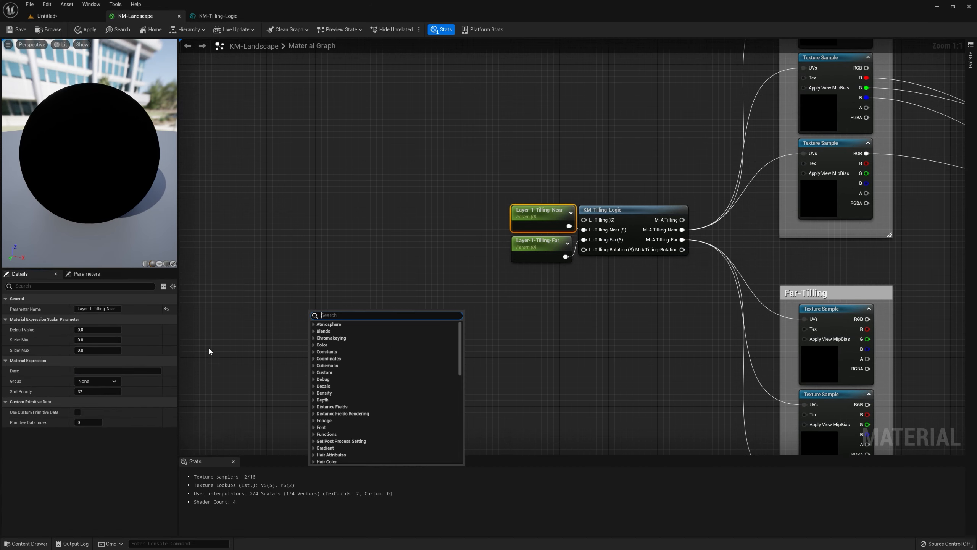
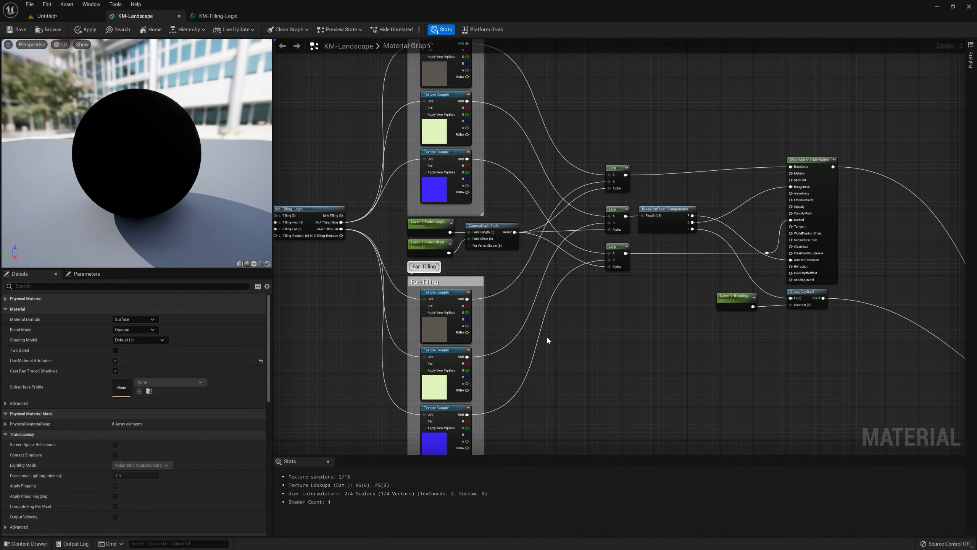
Move MakeMaterialAttributes, CheapContrast and Layer-1-Blending together closer to the Lerp and BreakOutFloat3Components nodes.
right_click_drag(803, 347, 766, 336)
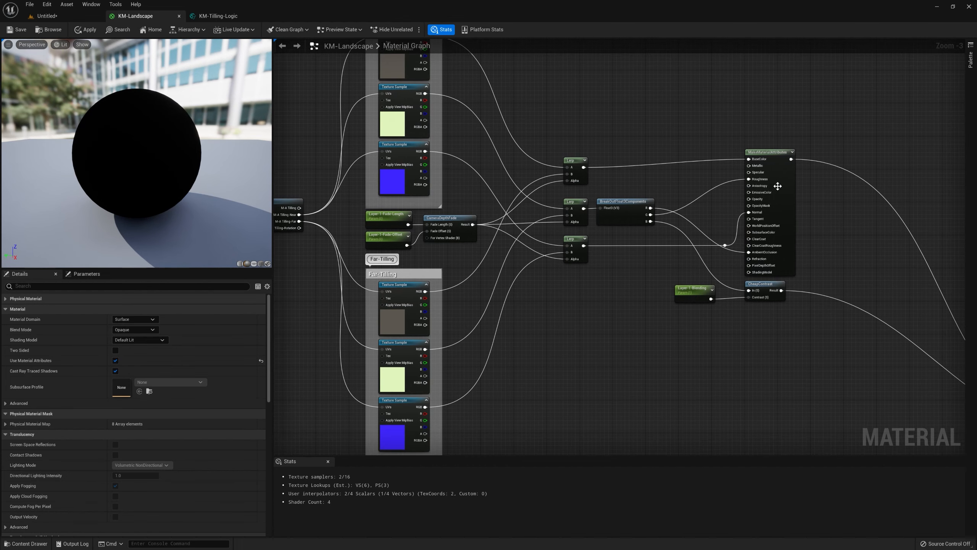
left_click_drag(817, 112, 679, 343)
left_click_drag(769, 161, 718, 161)
left_click(775, 137)
scroll(553, 323, "down", 3)
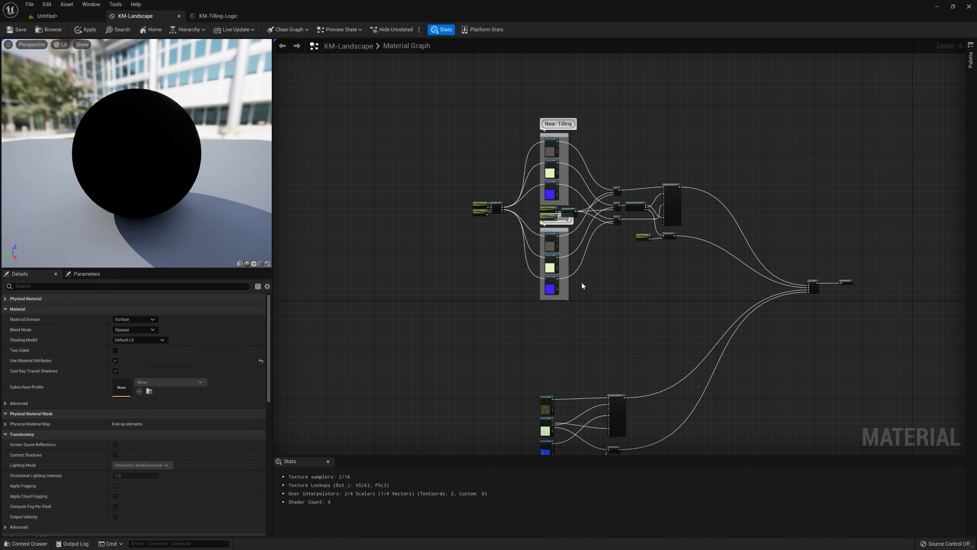
Align MakeMaterialAttributes and CheapContrast with the top Lerp's output and tuck Layer-1-Blending in below BreakOutFloat3Components.
scroll(630, 246, "up", 1)
right_click_drag(696, 262, 657, 253)
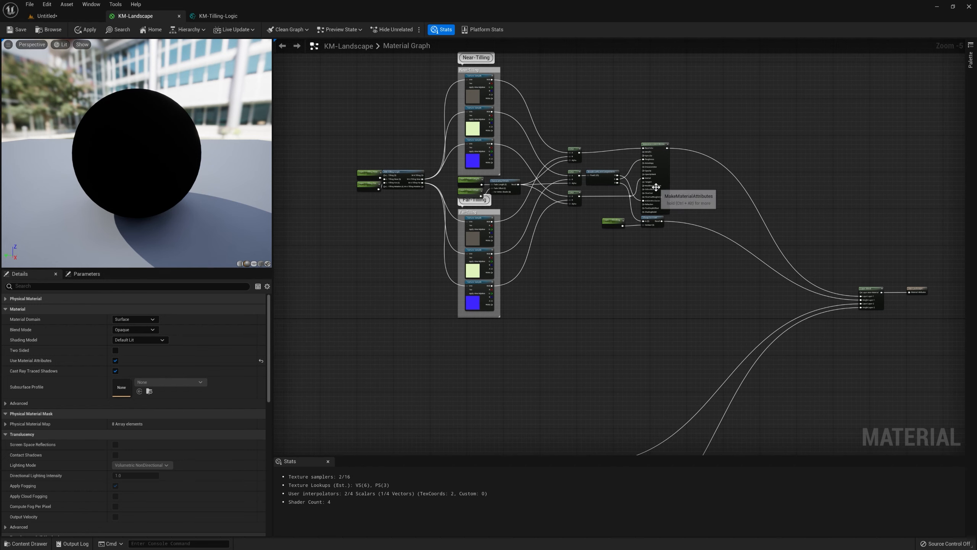
left_click_drag(691, 127, 648, 224)
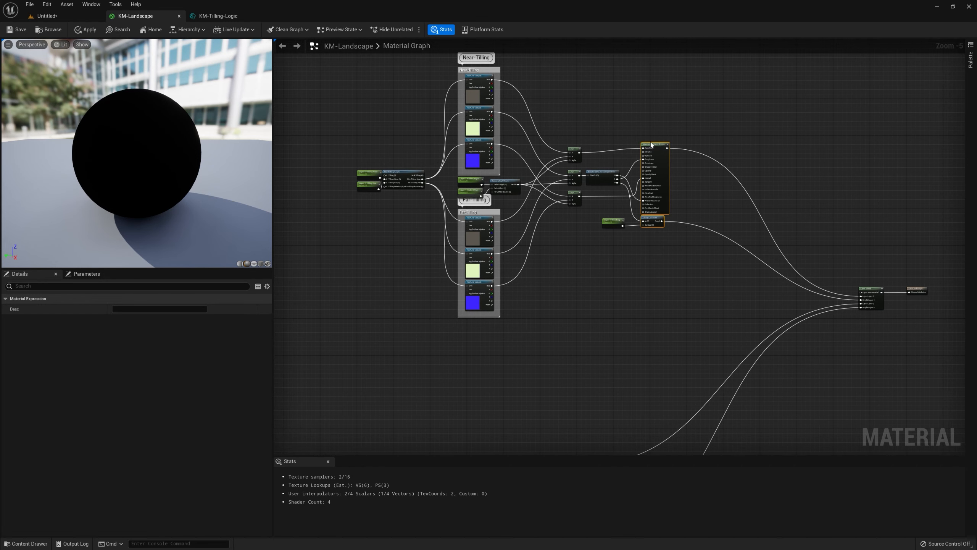
left_click_drag(653, 146, 654, 151)
left_click(600, 273)
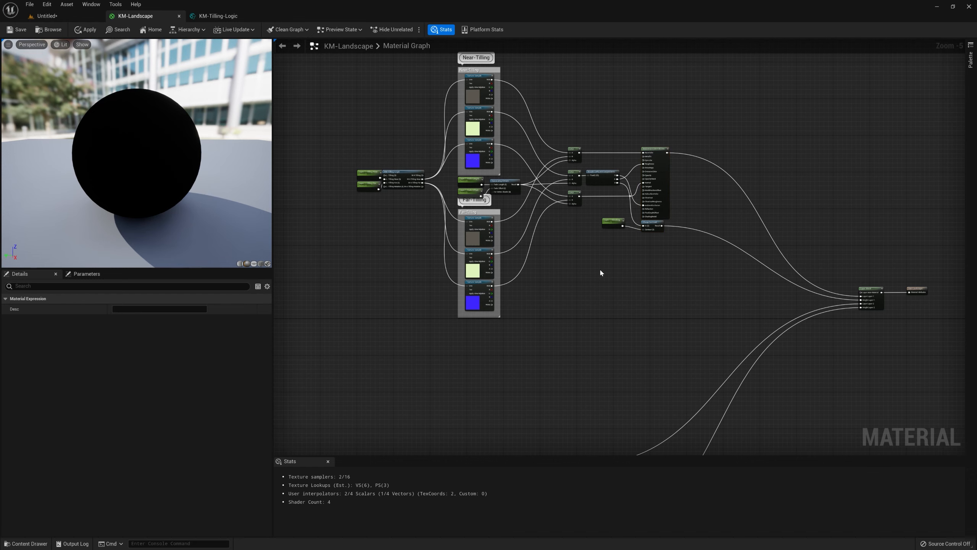
left_click_drag(616, 221, 606, 207)
left_click(591, 274)
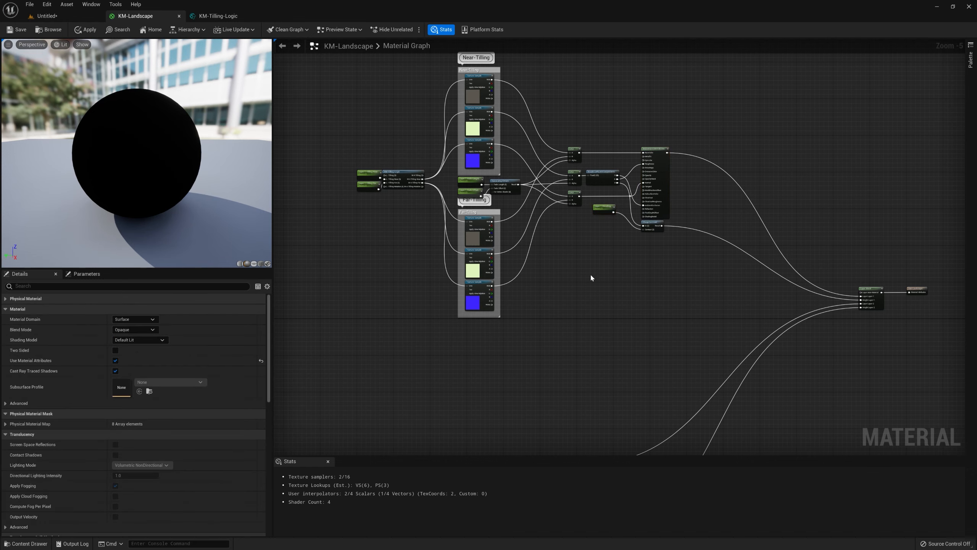
right_click_drag(550, 250, 634, 267)
scroll(635, 266, "up", 2)
right_click_drag(644, 233, 641, 319)
scroll(641, 320, "down", 2)
scroll(641, 314, "down", 1)
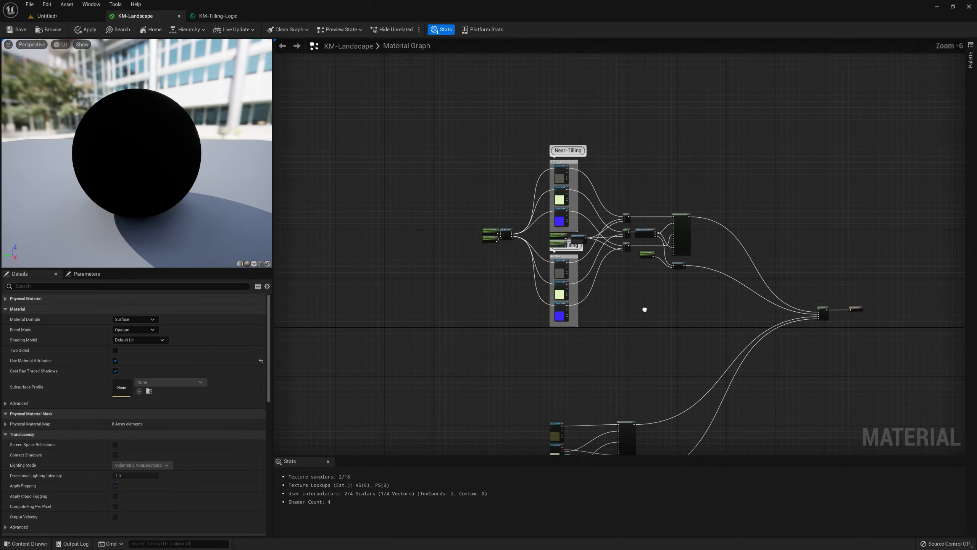
scroll(617, 280, "up", 2)
right_click_drag(595, 249, 579, 278)
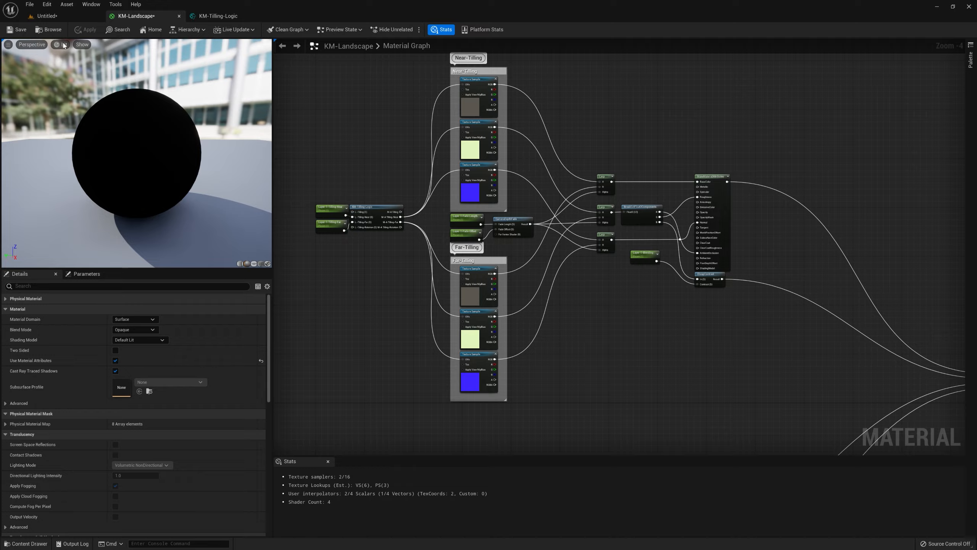
Switch to the level and fly over the landscape to examine the tiling of its grass and rock textures.
left_click(46, 16)
key("s")
right_click_drag(418, 199, 404, 248)
key("w")
key("s")
key("w")
key("w")
right_click_drag(404, 310, 415, 319)
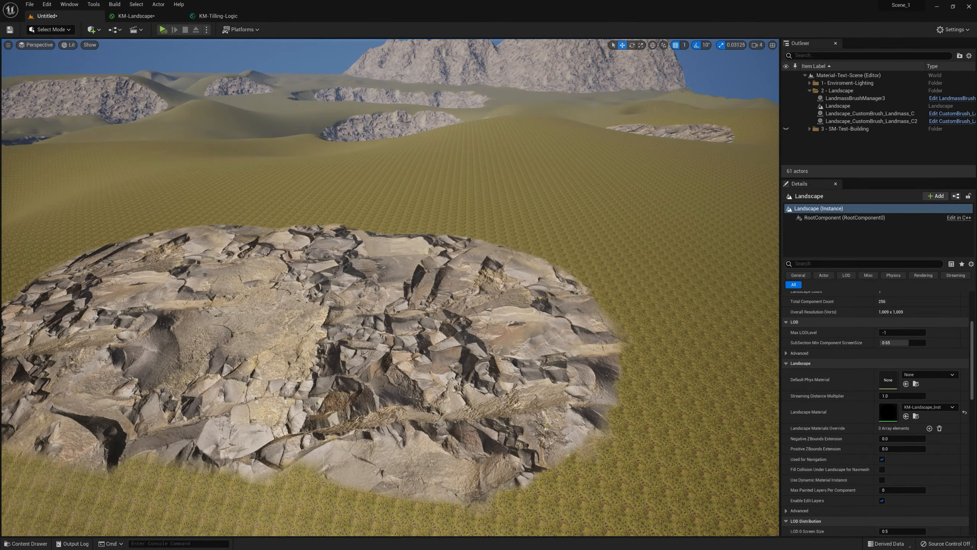
right_click_drag(612, 122, 615, 103)
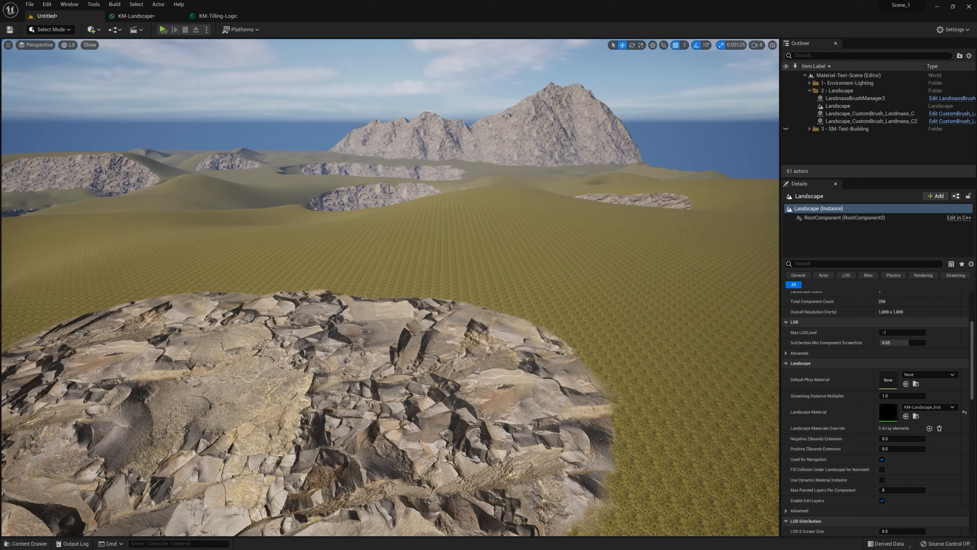
Select the landscape, locate its assigned landscape material in the project content and open the KM-Landscape_Inst material instance.
left_click(516, 292)
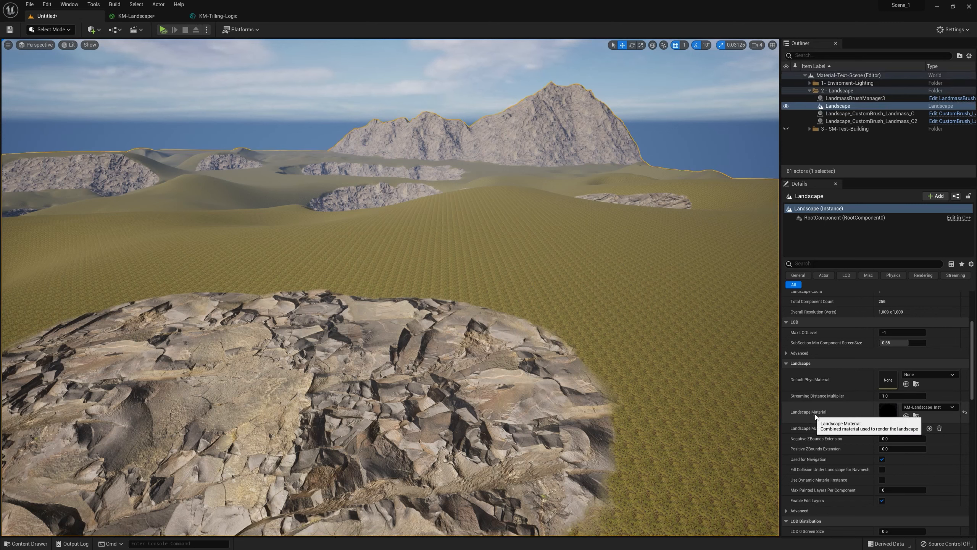
left_click(916, 416)
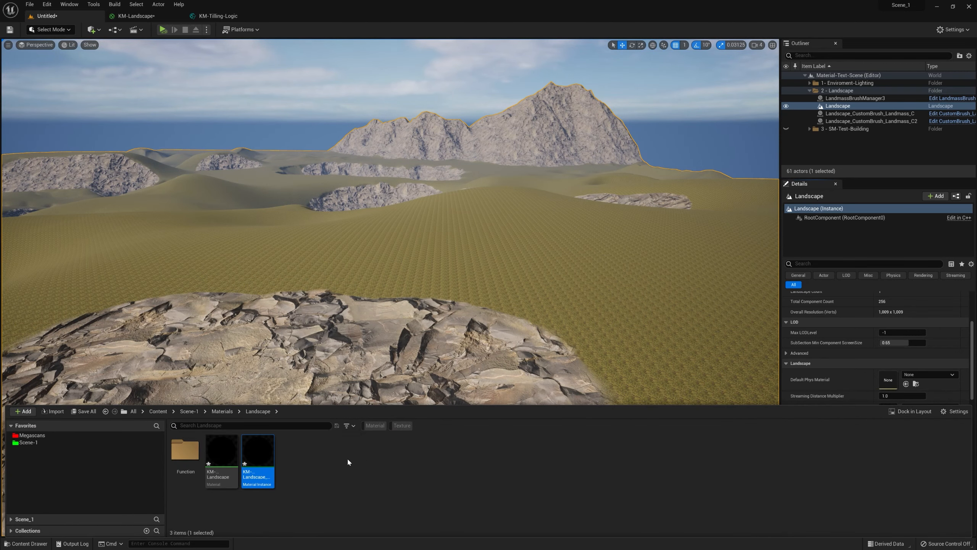
double_click(255, 458)
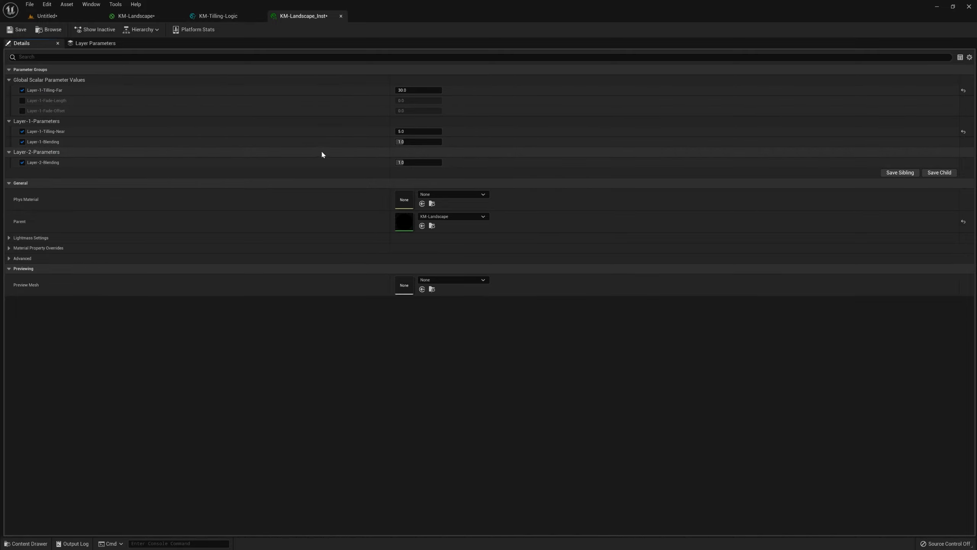
Detach the KM-Landscape_Inst editor into a floating window, place it beside the material graph and enlarge it to show all parameters.
left_click_drag(313, 21, 433, 158)
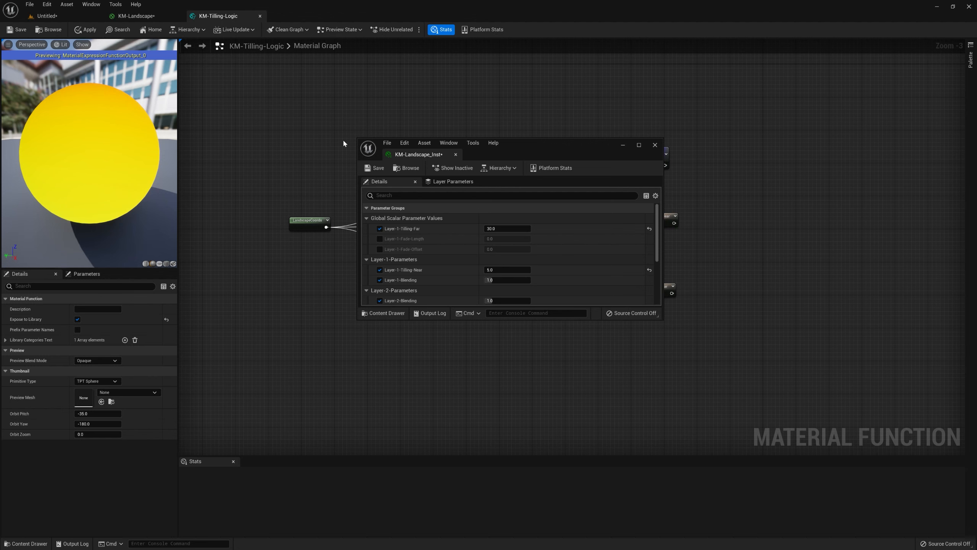
left_click_drag(541, 144, 837, 131)
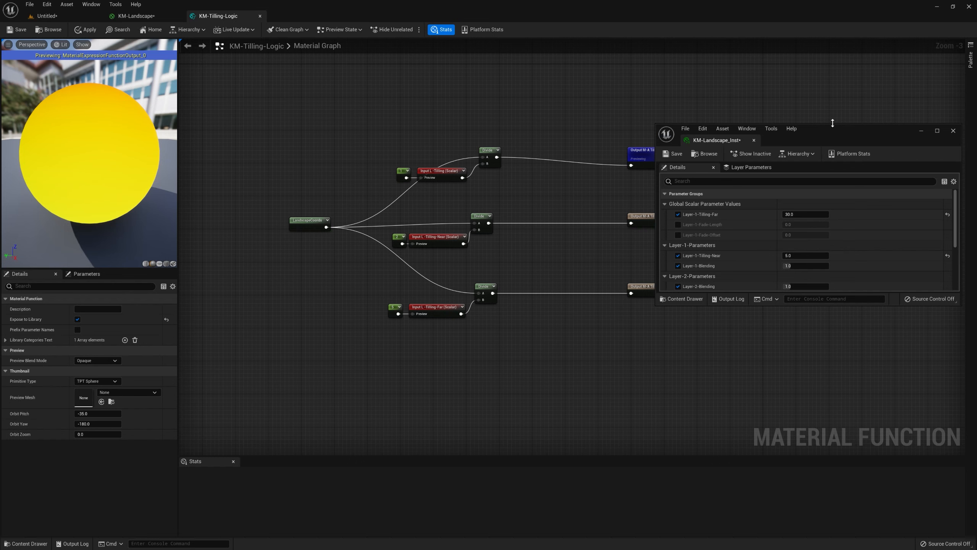
left_click_drag(832, 123, 833, 40)
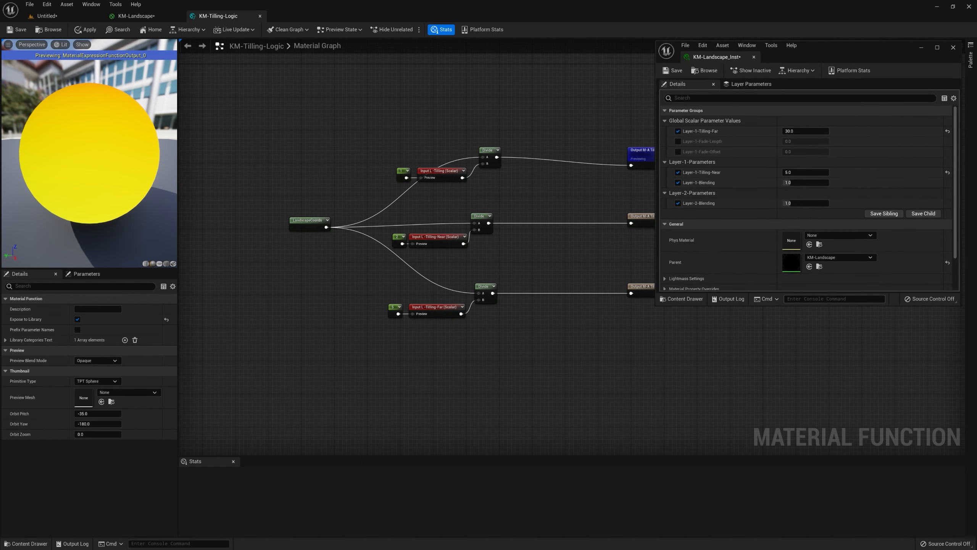
left_click_drag(804, 305, 812, 446)
Enable the Layer-1-Fade-Length and Layer-1-Fade-Offset overrides in the KM-Landscape_Inst material instance.
left_click(678, 142)
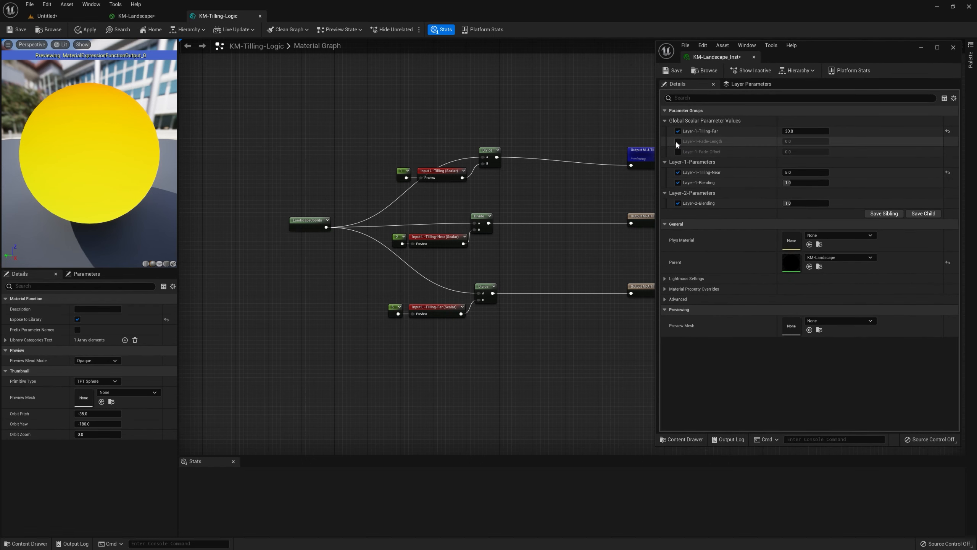
left_click(678, 151)
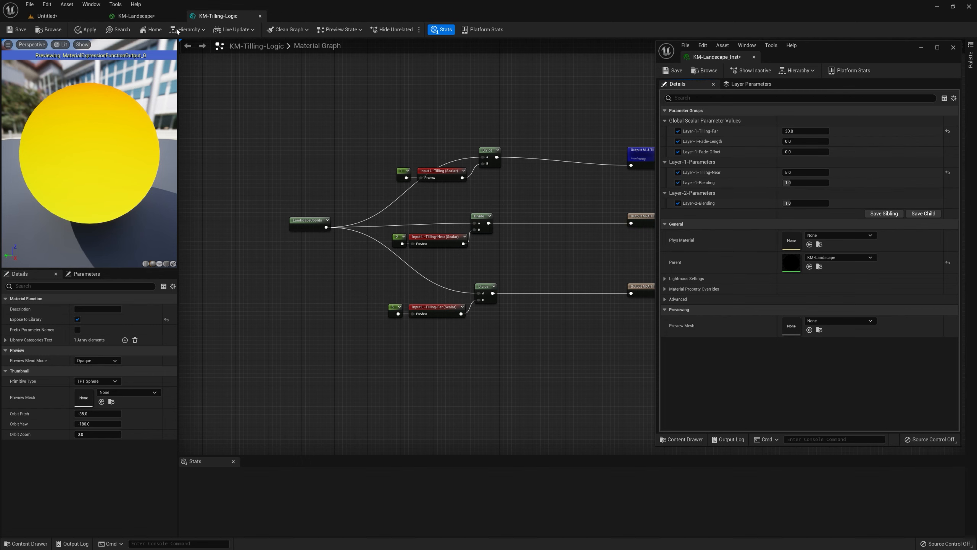
Return to the KM-Landscape graph and check the parameter group of Layer-1-Tilling-Near and Layer-1-Tilling-Far.
left_click(145, 20)
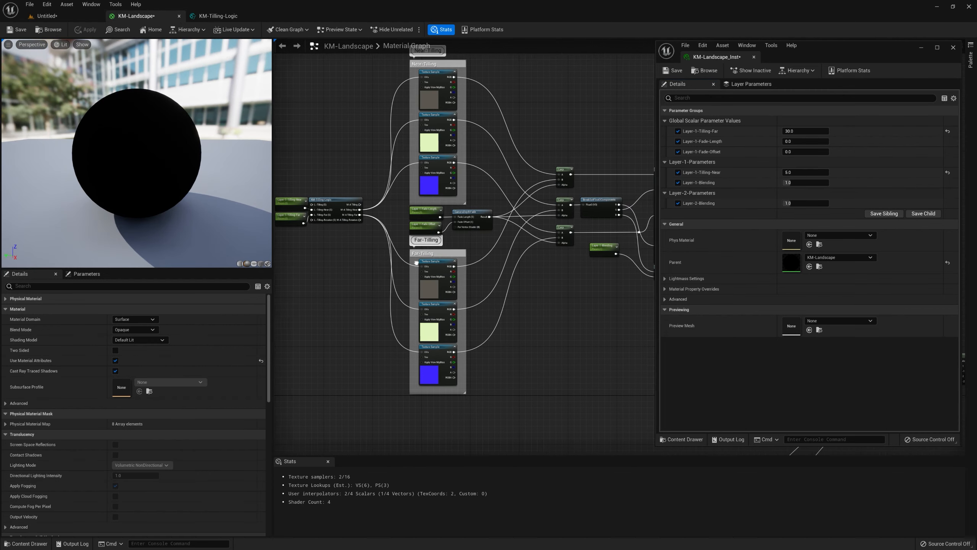
scroll(438, 269, "up", 2)
right_click_drag(517, 261, 620, 335)
scroll(491, 312, "down", 2)
right_click_drag(404, 312, 549, 258)
scroll(402, 253, "up", 2)
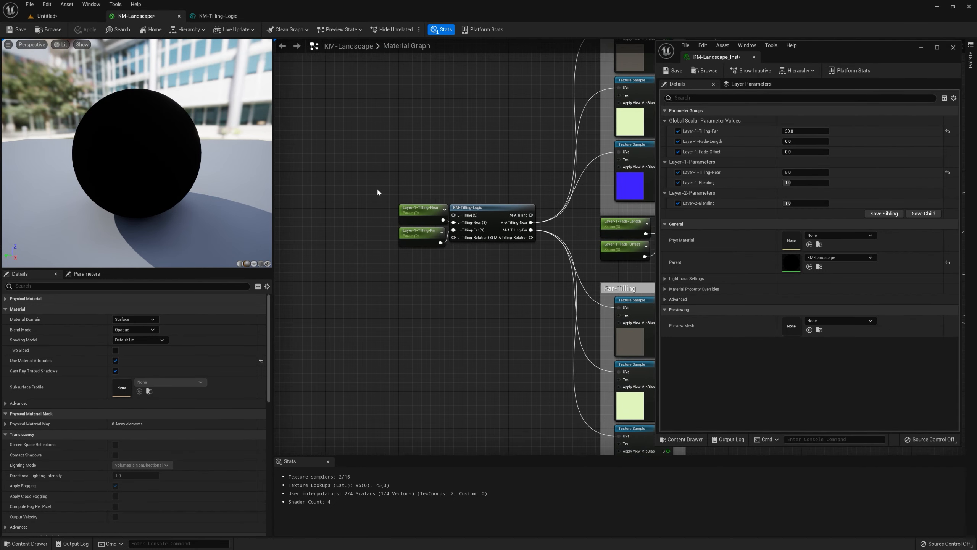
left_click_drag(377, 187, 418, 246)
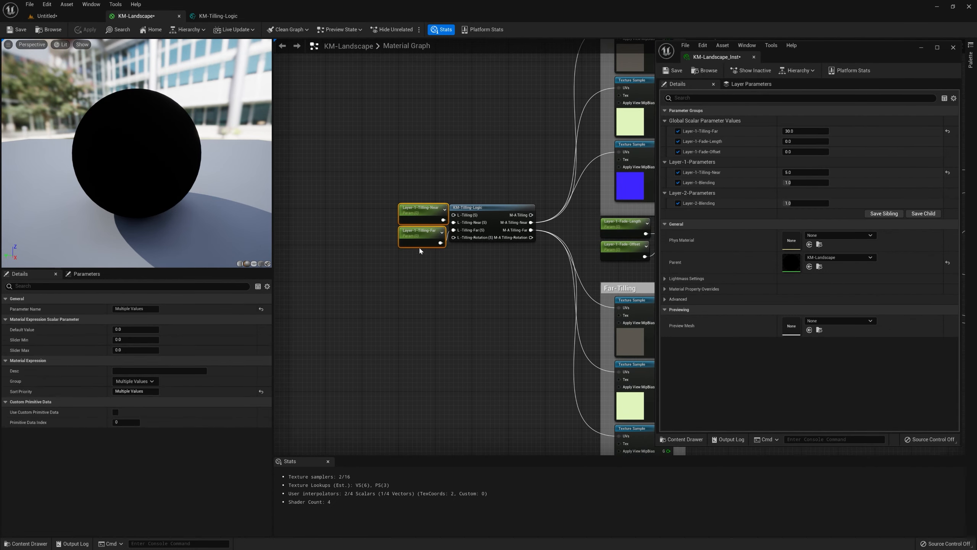
left_click(372, 300)
left_click(417, 215)
right_click_drag(383, 363, 278, 330)
right_click_drag(615, 316, 635, 310)
Assign Layer-1-Fade-Length, Layer-1-Fade-Offset and Layer-1-Blending to the Layer-1-Parameters group and apply the material changes.
left_click(320, 189)
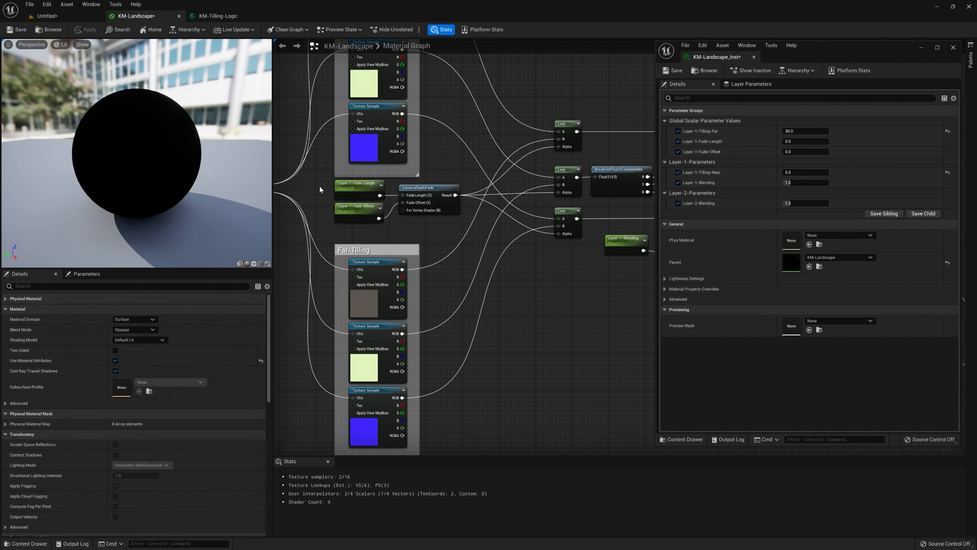
left_click_drag(359, 208, 360, 209)
right_click_drag(531, 250, 455, 238)
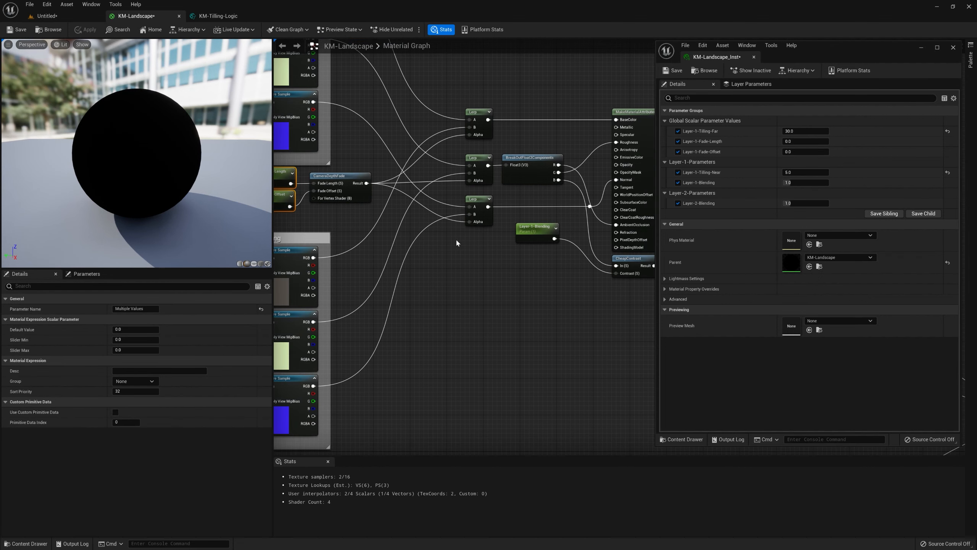
left_click(534, 227, "shift")
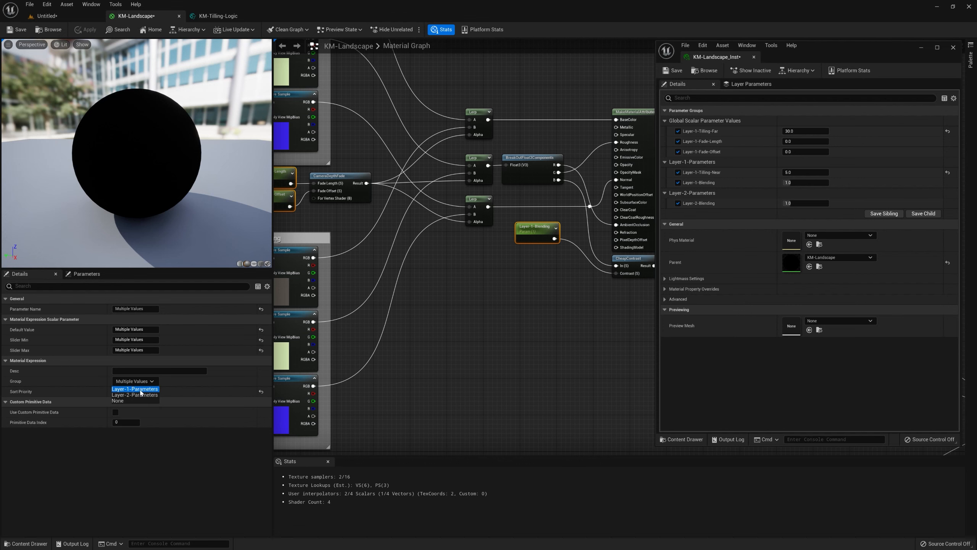
left_click(141, 390)
scroll(454, 366, "down", 3)
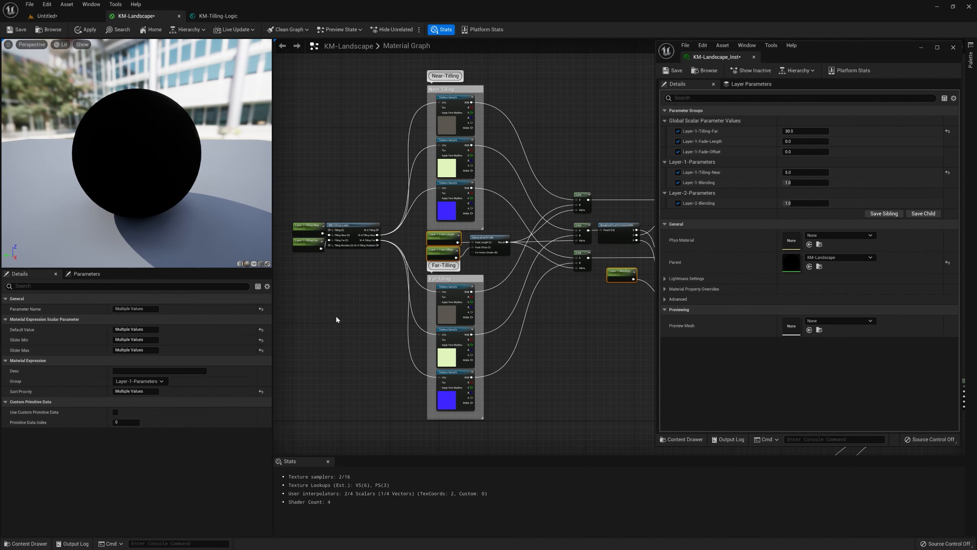
left_click(86, 29)
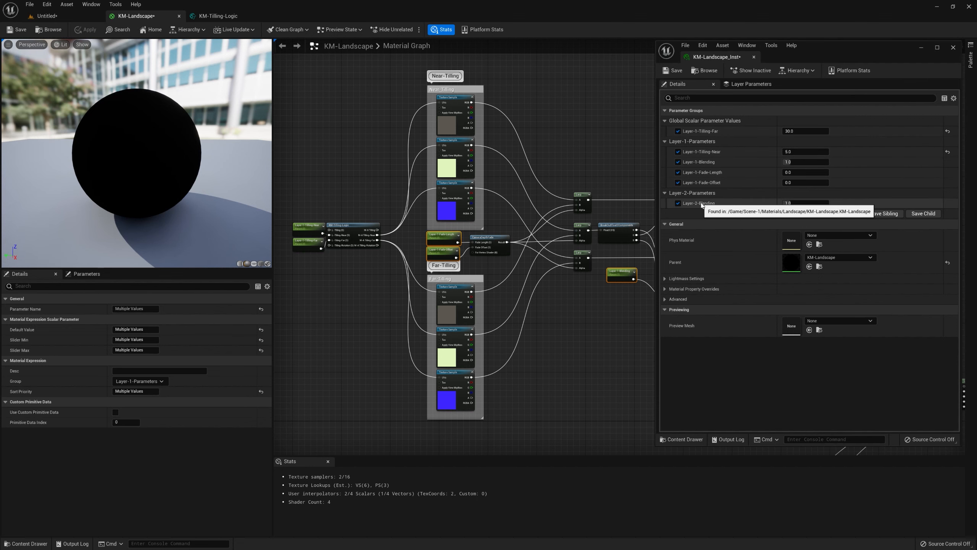
Assign the Layer-1-Tilling-Far parameter to the Layer-1-Parameters group and apply the material changes.
right_click_drag(373, 258, 528, 250)
left_click(461, 235)
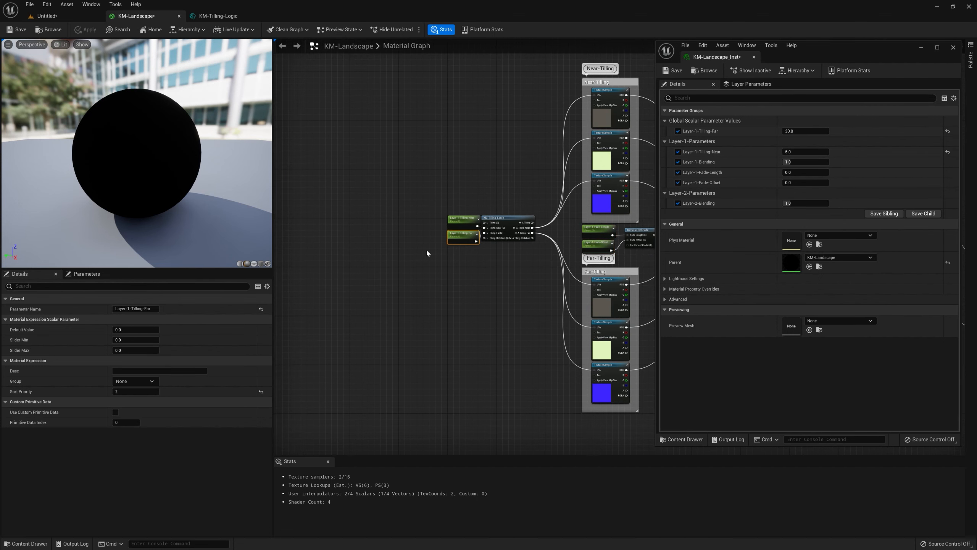
left_click(152, 381)
left_click(138, 389)
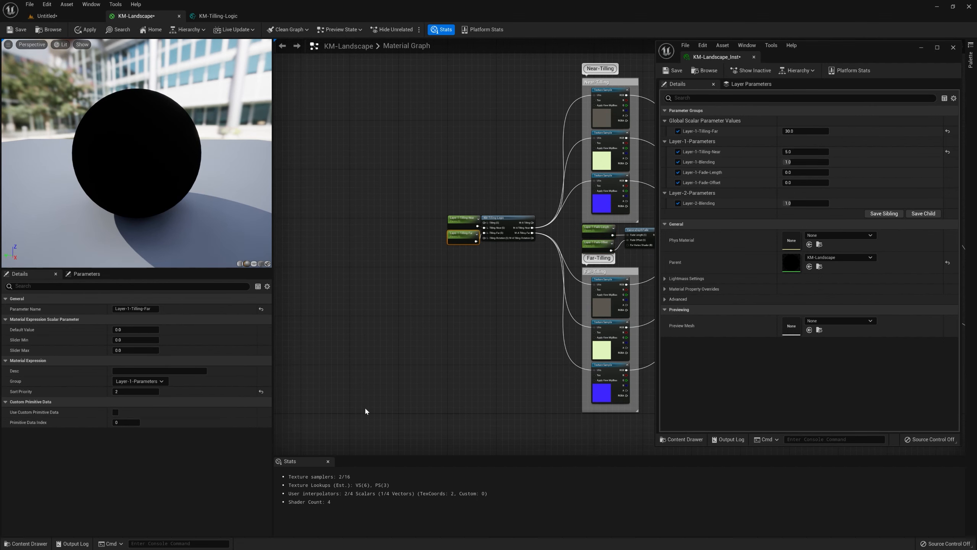
left_click(85, 30)
Switch back to the level to view the landscape beside the floating KM-Landscape_Inst parameters.
right_click_drag(542, 297, 413, 295)
right_click_drag(601, 221, 431, 205)
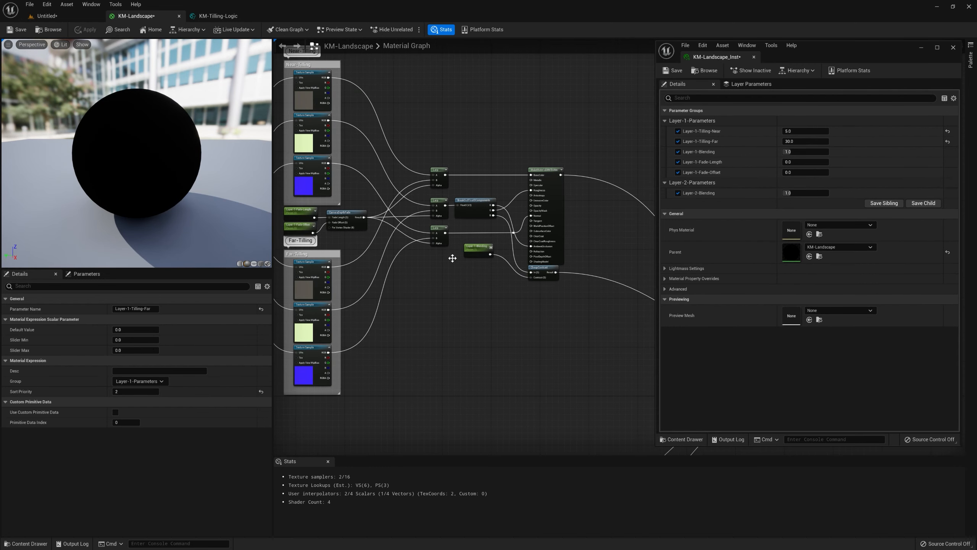
right_click_drag(452, 258, 503, 261)
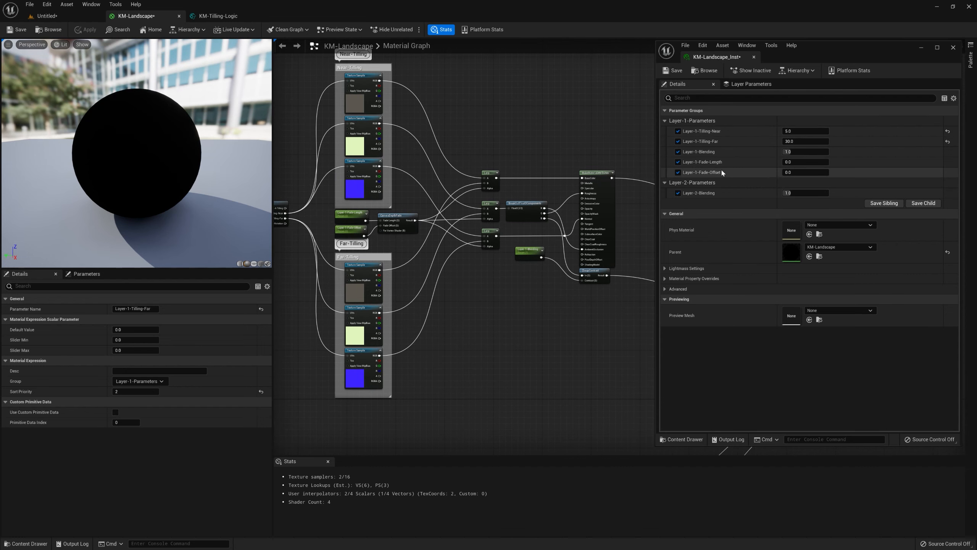
right_click_drag(494, 309, 529, 305)
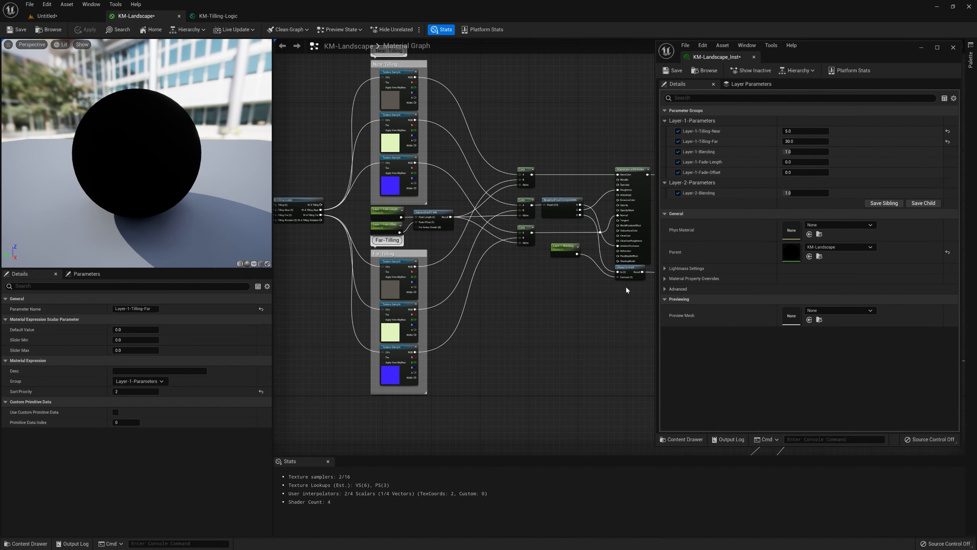
left_click(63, 17)
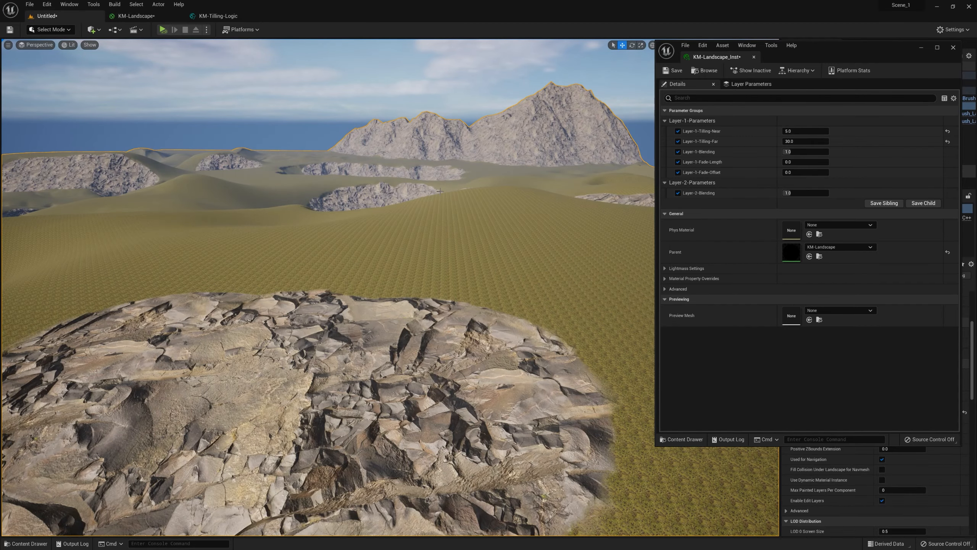
Reset Layer-1-Tilling-Far and Layer-1-Tilling-Near to their default values in the landscape material instance.
key("s")
mouse_move(559, 246)
right_mouse_down()
mouse_move(556, 257)
mouse_move(568, 240)
mouse_move(563, 248)
right_mouse_up()
key("w")
key("s")
key("w")
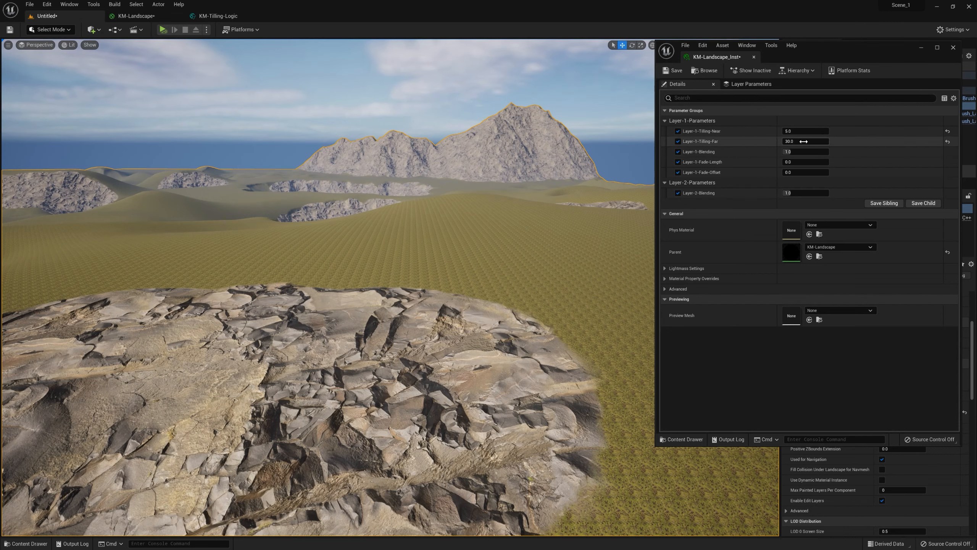
left_click(947, 142)
left_click(948, 132)
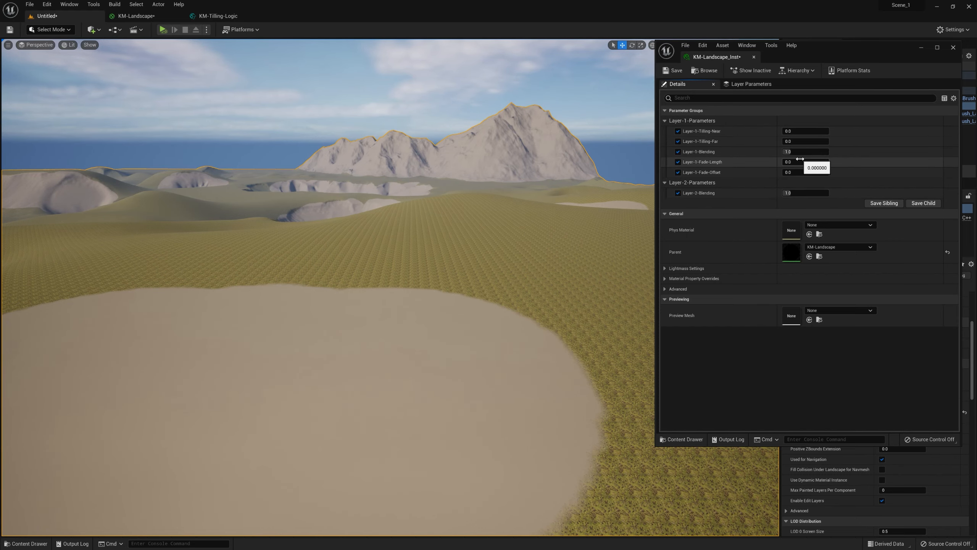
Try a different Layer-1-Blending value on the rock area and reset the parameter to its default.
right_click_drag(346, 308, 346, 393)
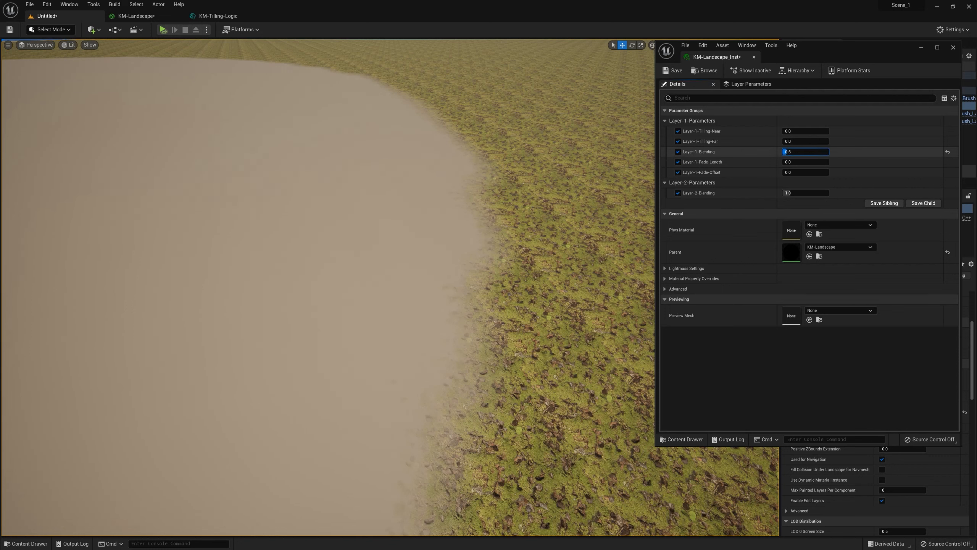
left_click(948, 153)
right_click_drag(635, 200, 635, 176)
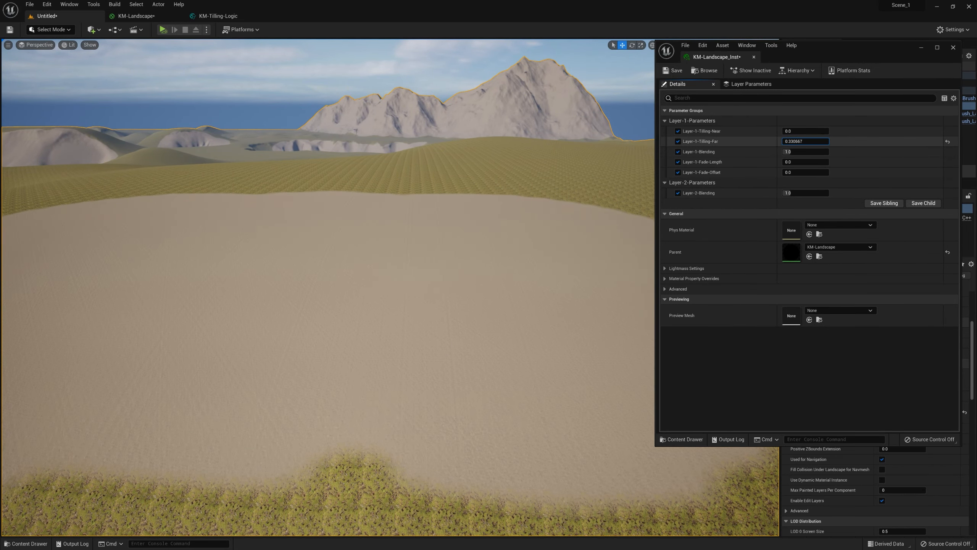
Try Layer-1-Tilling-Far at about 1.13 and Layer-1-Tilling-Near at about 45.2, and reset both to their defaults.
mouse_move(806, 142)
left_mouse_down()
mouse_move(831, 141)
mouse_move(795, 142)
left_mouse_up()
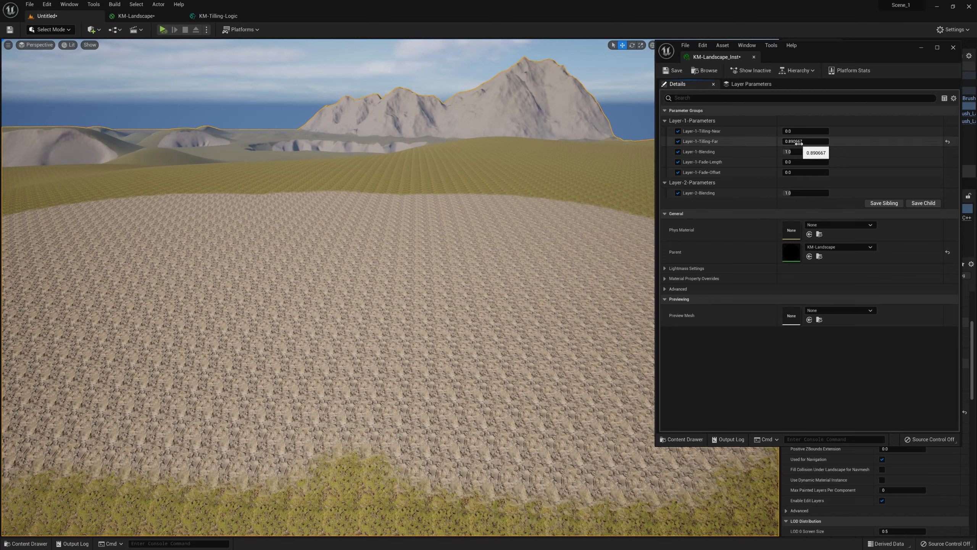
left_click_drag(799, 143, 822, 142)
left_click_drag(799, 131, 801, 131)
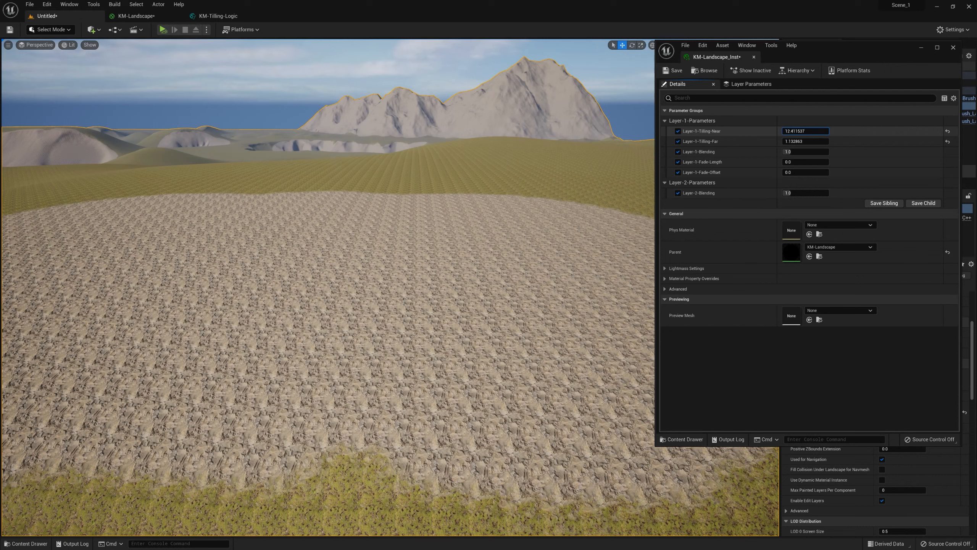
left_click_drag(805, 131, 816, 131)
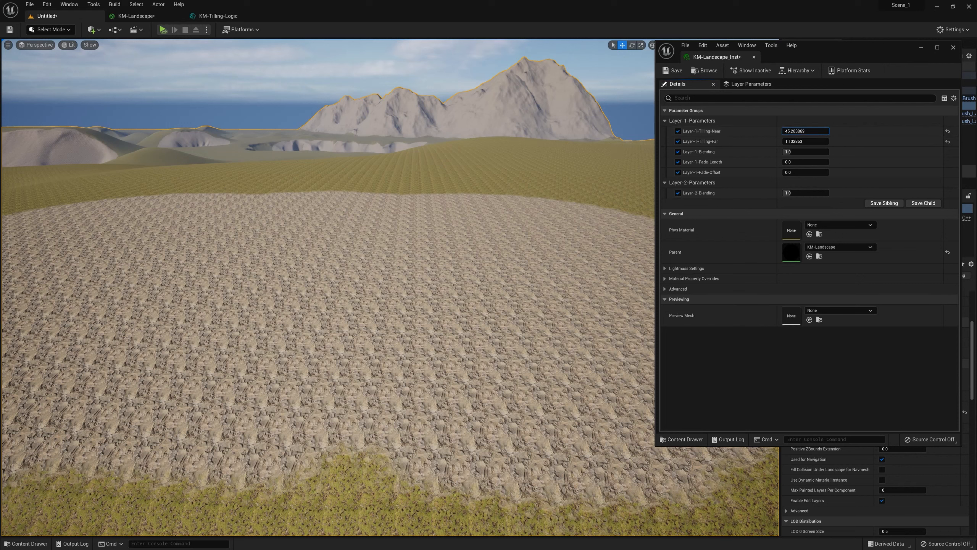
left_click(948, 131)
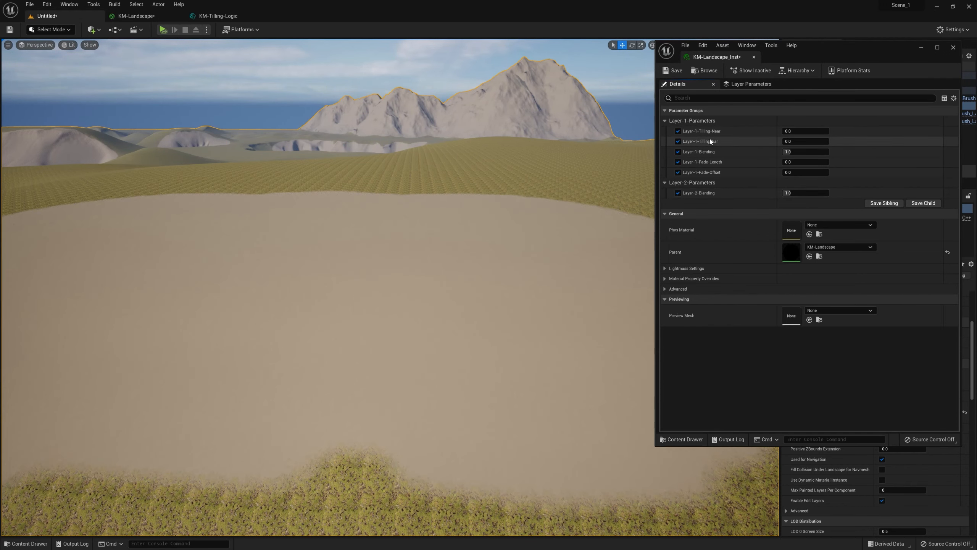
Set Layer-1-Fade-Length to 25000 and Layer-1-Fade-Offset to 5 in the material instance.
left_click(808, 163)
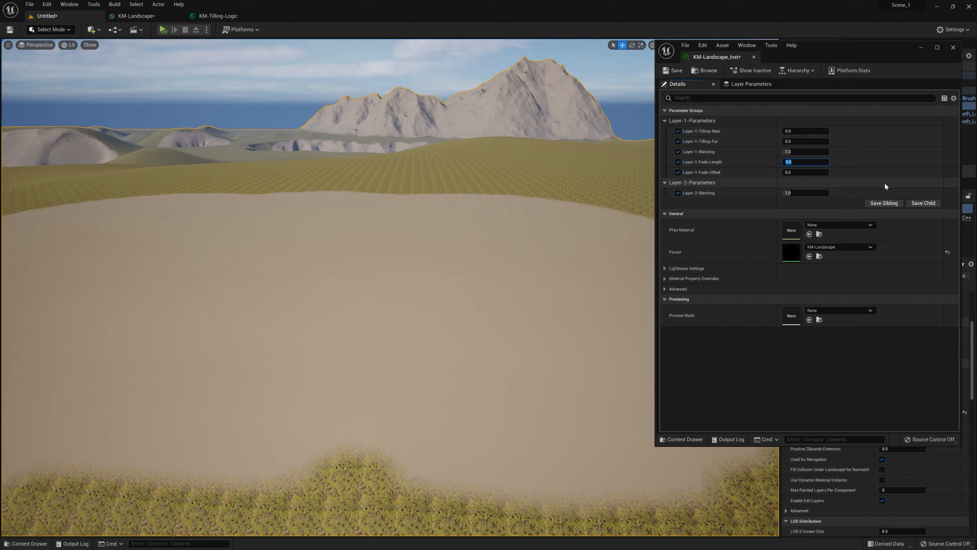
type("25000")
key("Return")
key("Tab")
type("5")
key("Return")
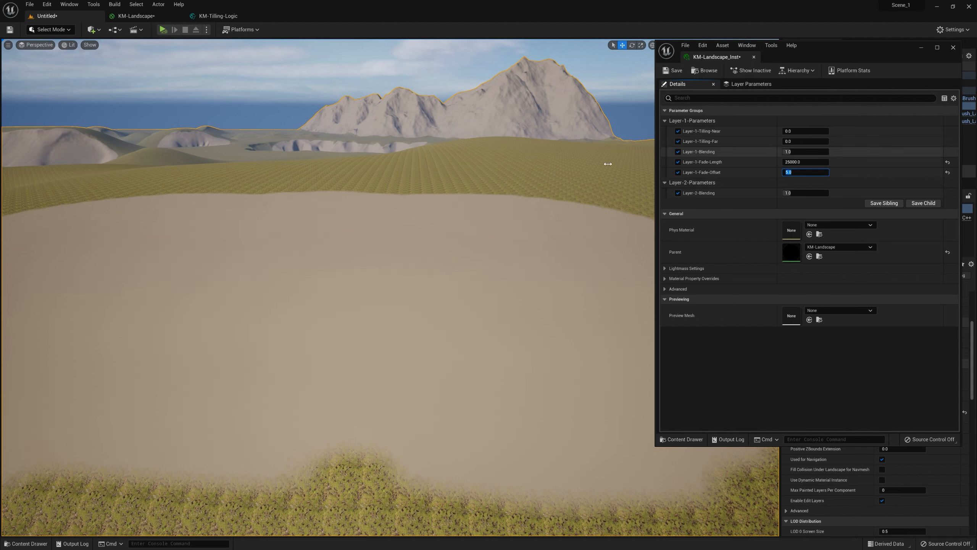
left_click(869, 174)
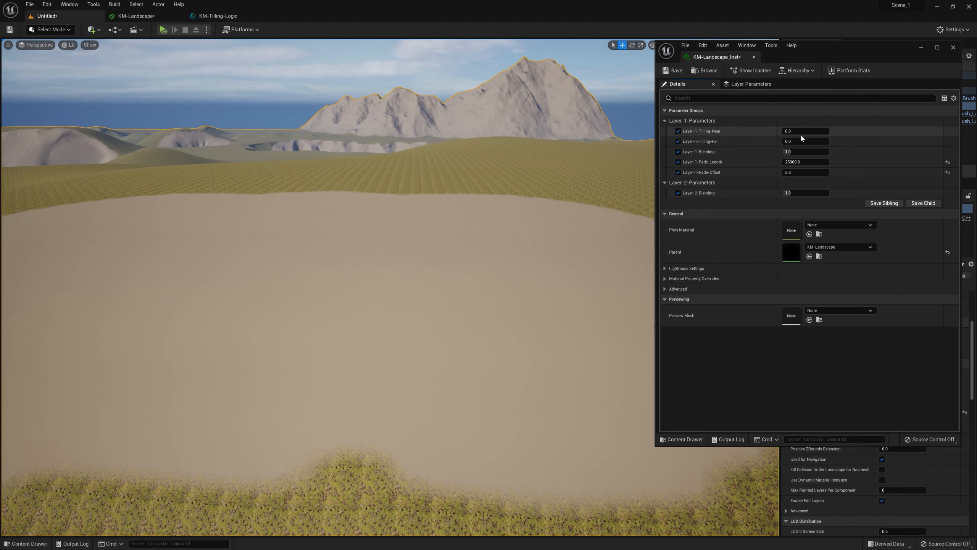
Test Layer-1-Tilling-Near at 4 and 6 on the foreground rock, and settle on 4.
left_click_drag(802, 131, 850, 131)
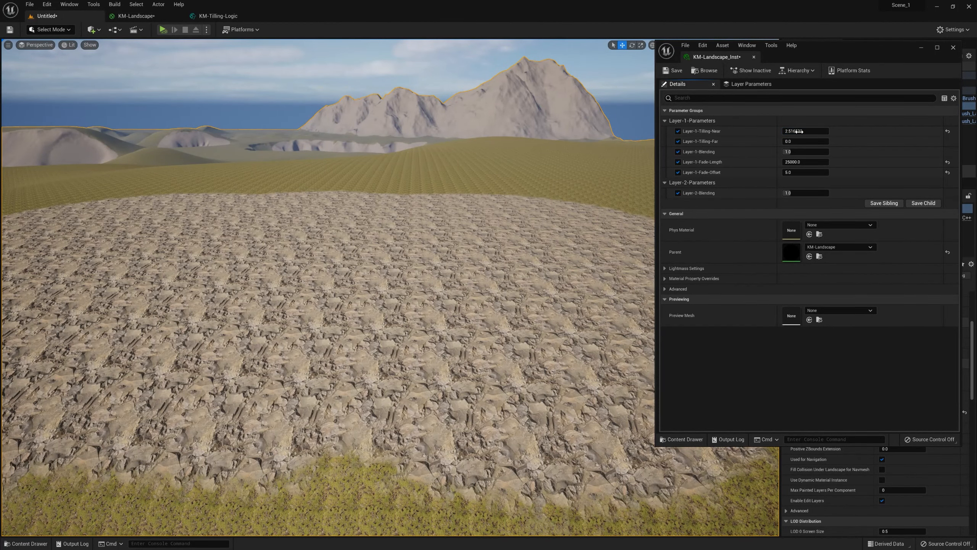
type("4.0")
key("Return")
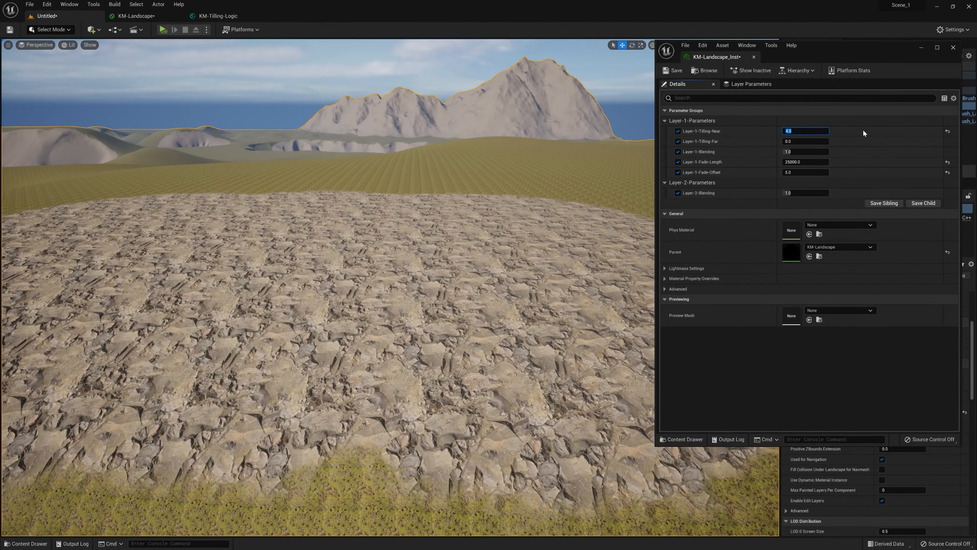
type("6")
key("Return")
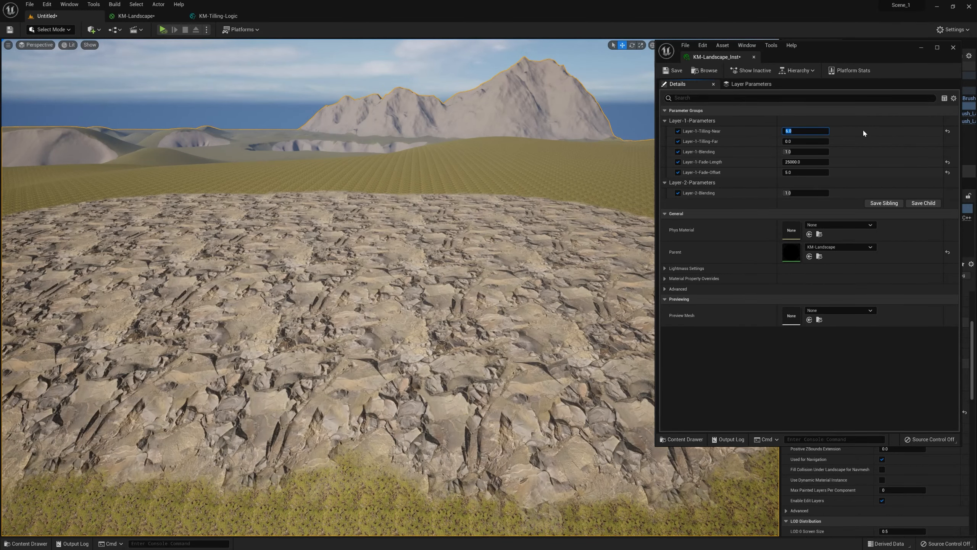
type("4")
key("Return")
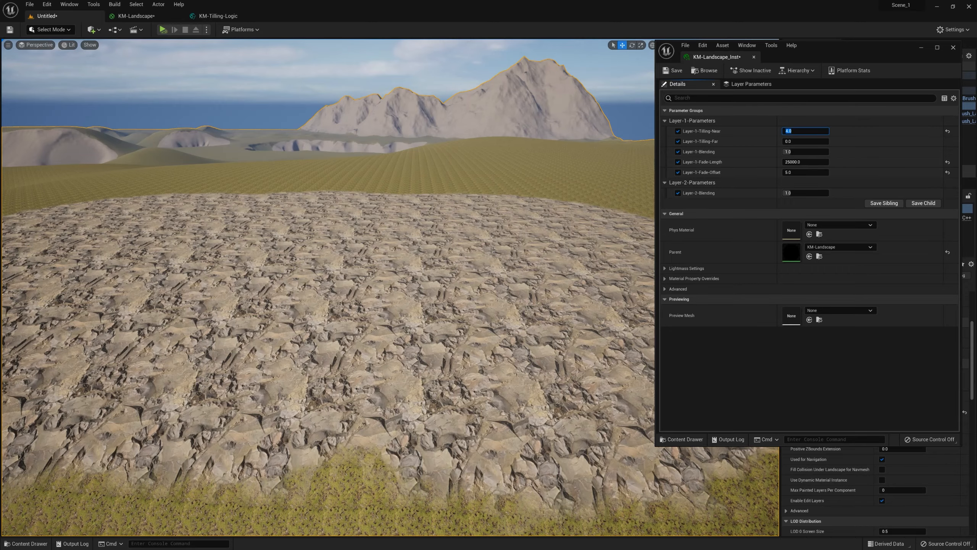
Test several Layer-1-Tilling-Far values on the distant mountains, including 25, and settle on 50.
right_click_drag(461, 270, 458, 231)
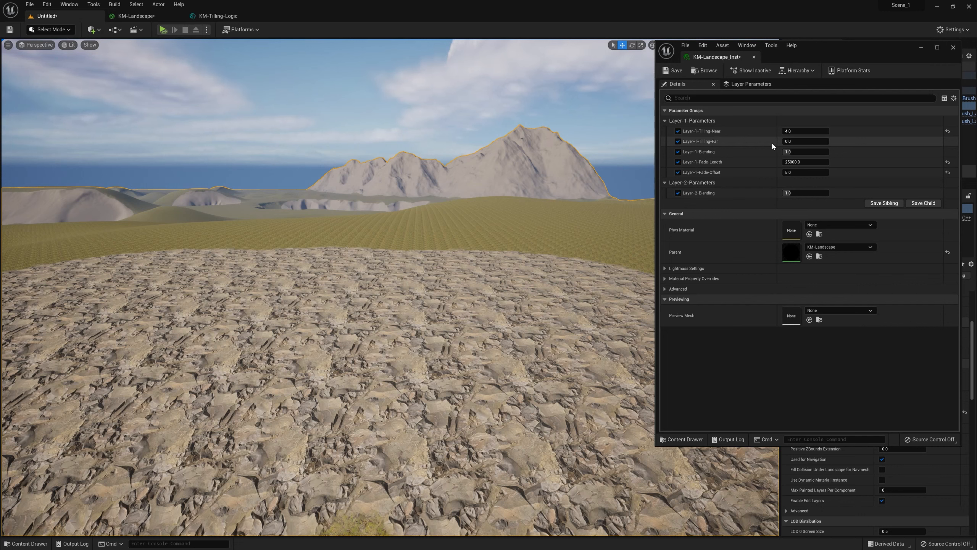
left_click_drag(799, 144, 893, 144)
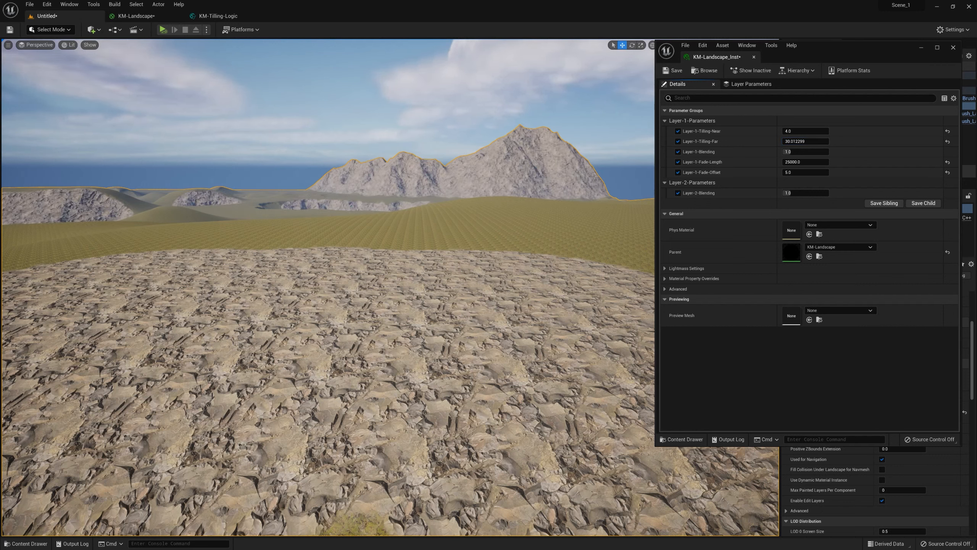
left_click_drag(892, 143, 856, 145)
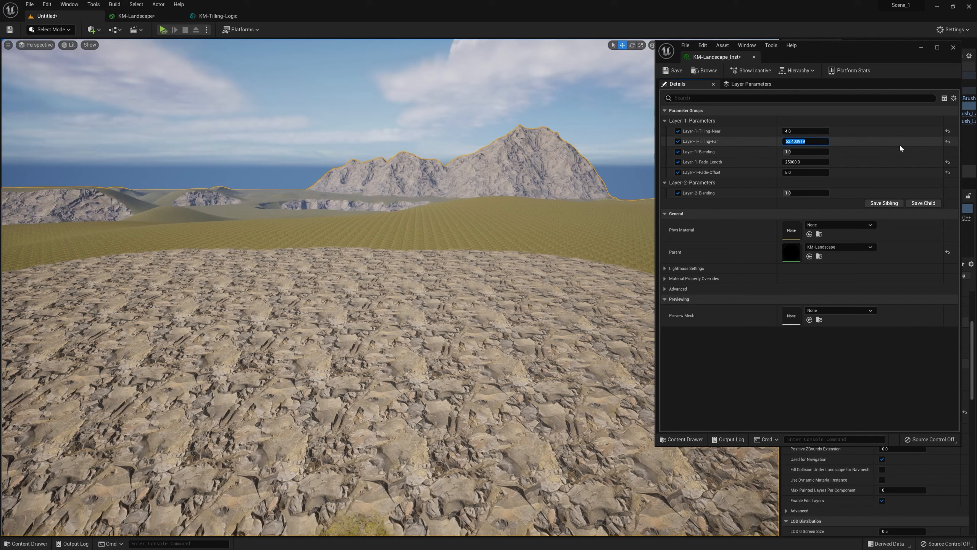
type("25")
key("Return")
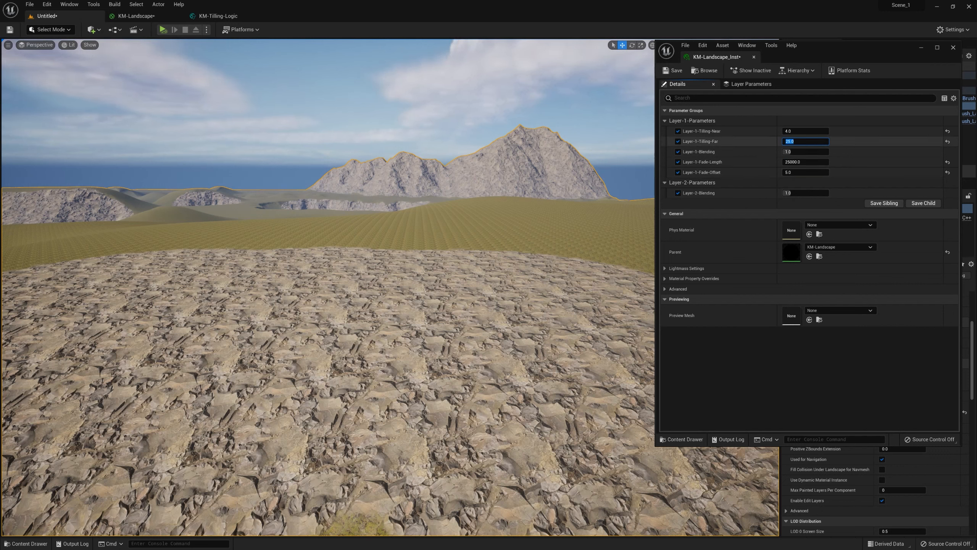
type("50")
key("Return")
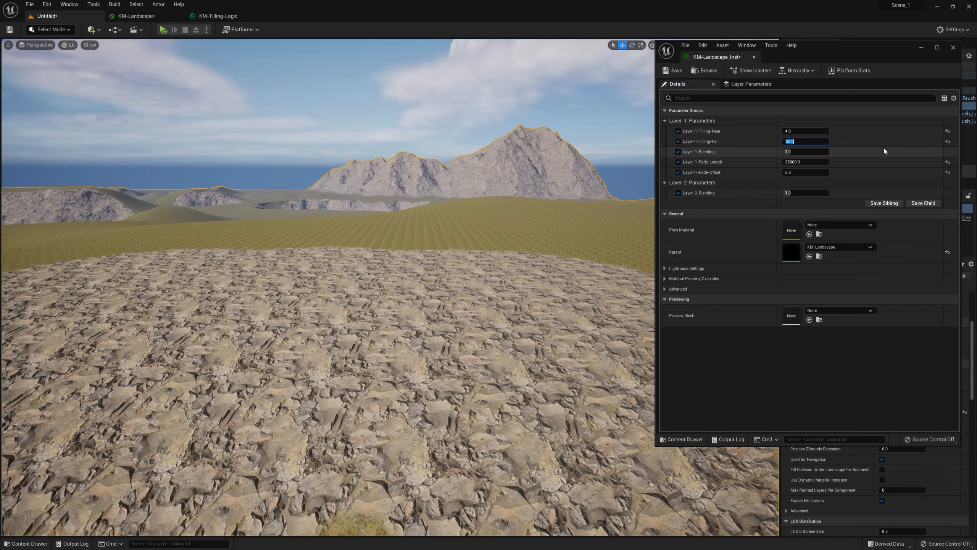
left_click(872, 141)
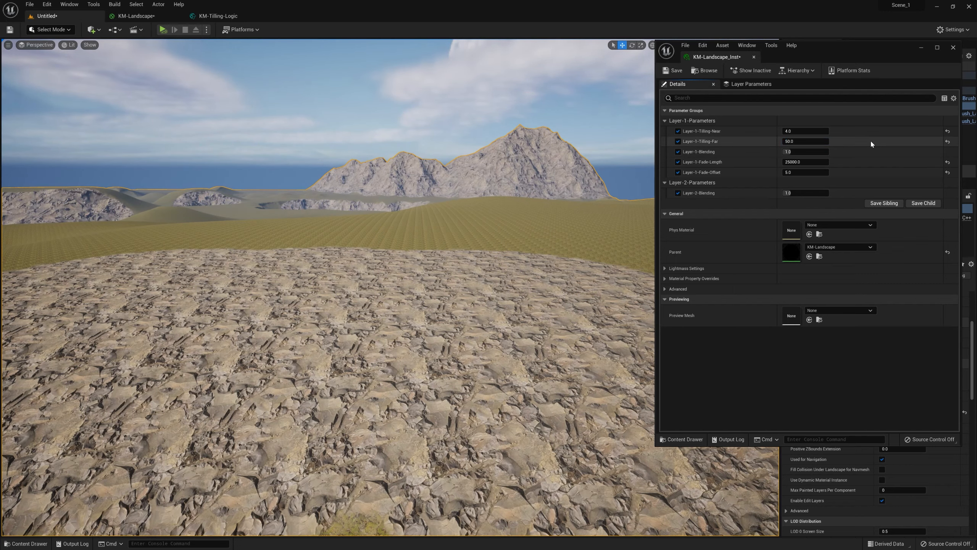
Fine-tune Layer-1-Tilling-Near to about 4.3 while judging the foreground rock texture.
mouse_move(502, 222)
right_mouse_down()
mouse_move(418, 218)
mouse_move(488, 210)
mouse_move(528, 220)
mouse_move(494, 220)
right_mouse_up()
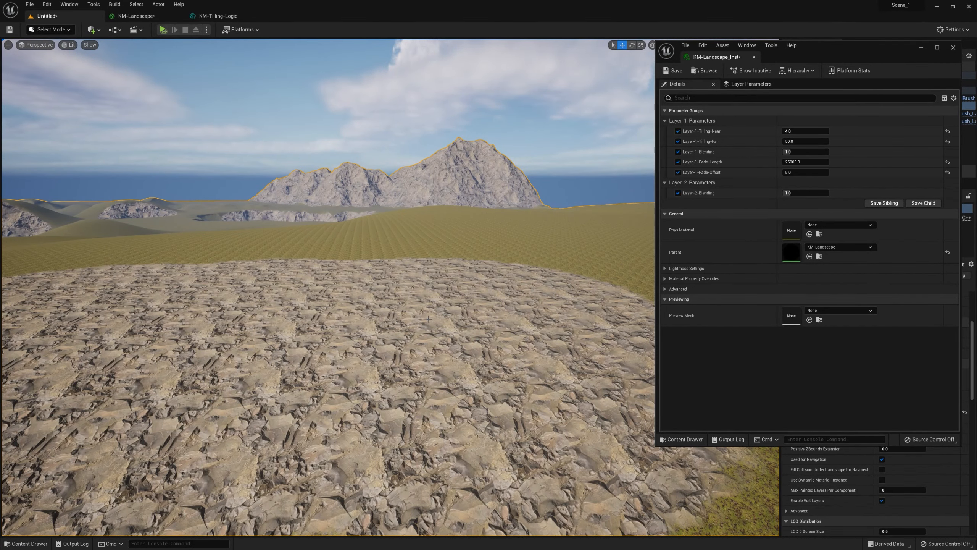
right_click_drag(495, 220, 464, 210)
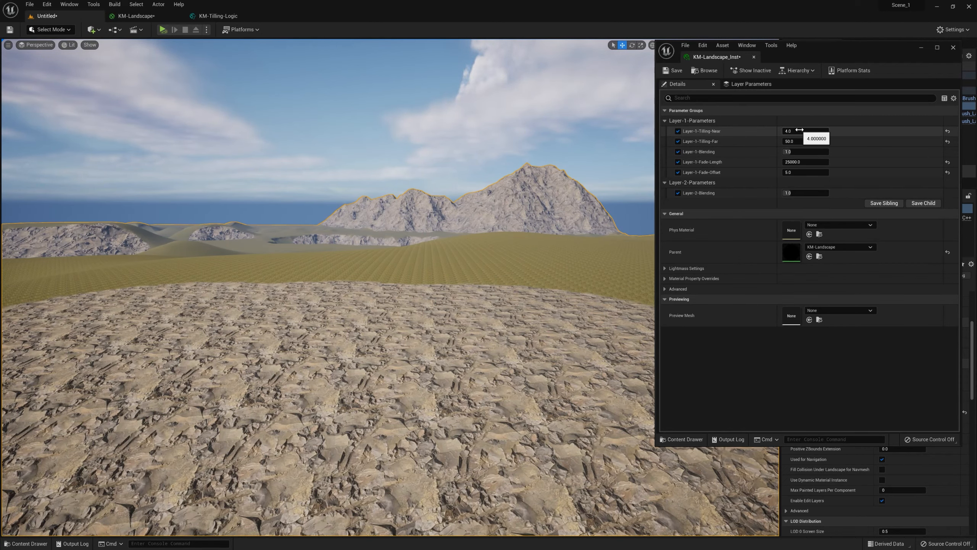
left_click_drag(800, 130, 809, 130)
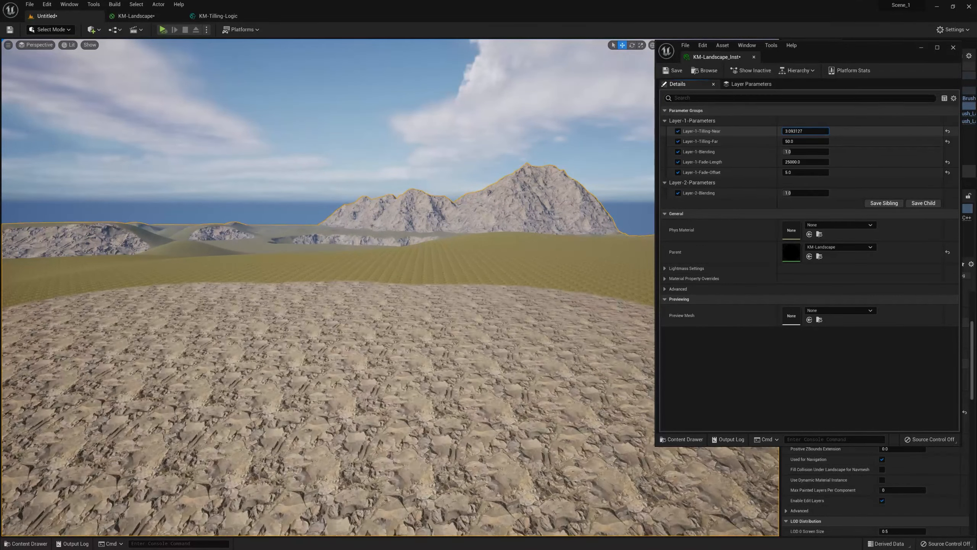
left_click_drag(806, 131, 808, 131)
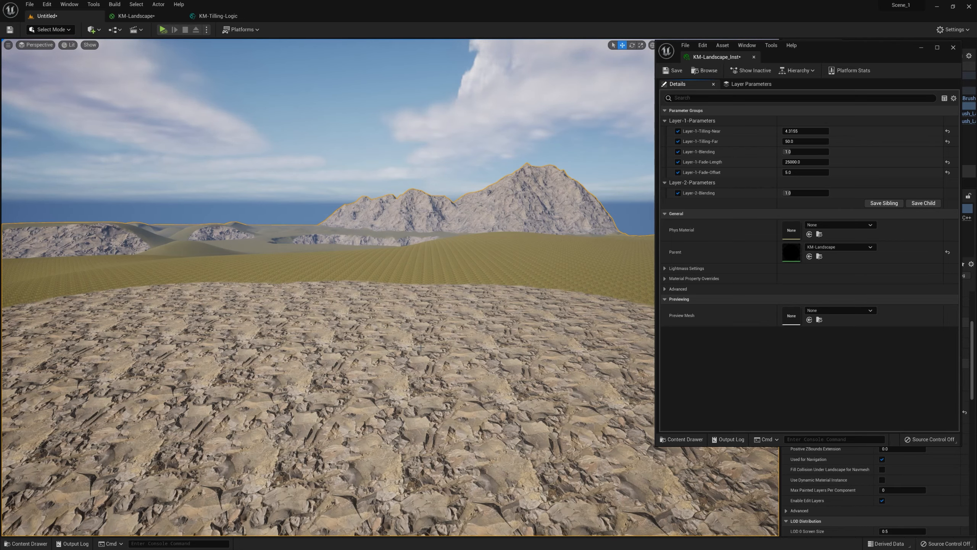
Fly over the landscape to examine how the rock tiling changes between near and far distances.
mouse_move(421, 348)
right_mouse_down()
mouse_move(458, 351)
mouse_move(445, 375)
mouse_move(400, 356)
mouse_move(456, 352)
mouse_move(425, 365)
mouse_move(356, 350)
mouse_move(421, 346)
right_mouse_up()
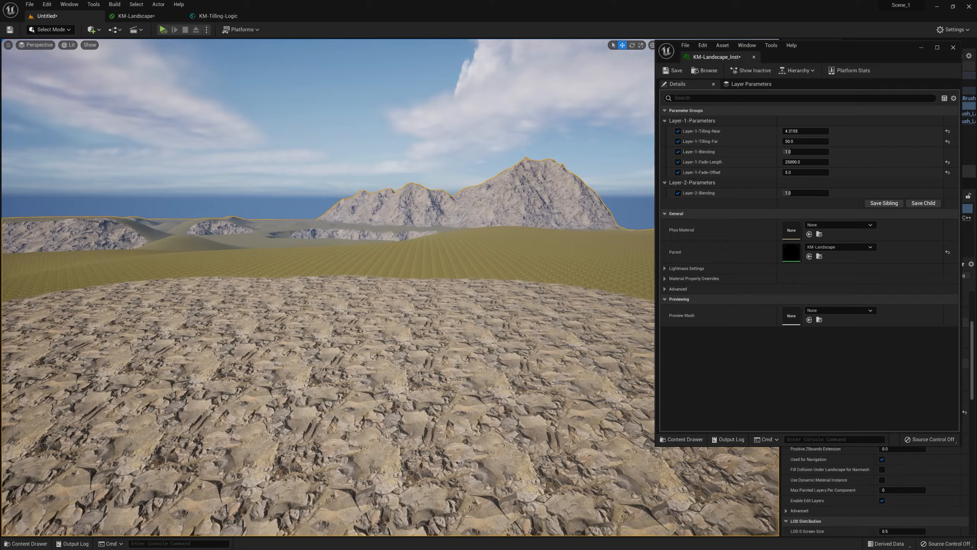
right_click_drag(454, 293, 398, 292)
key("w")
key("w")
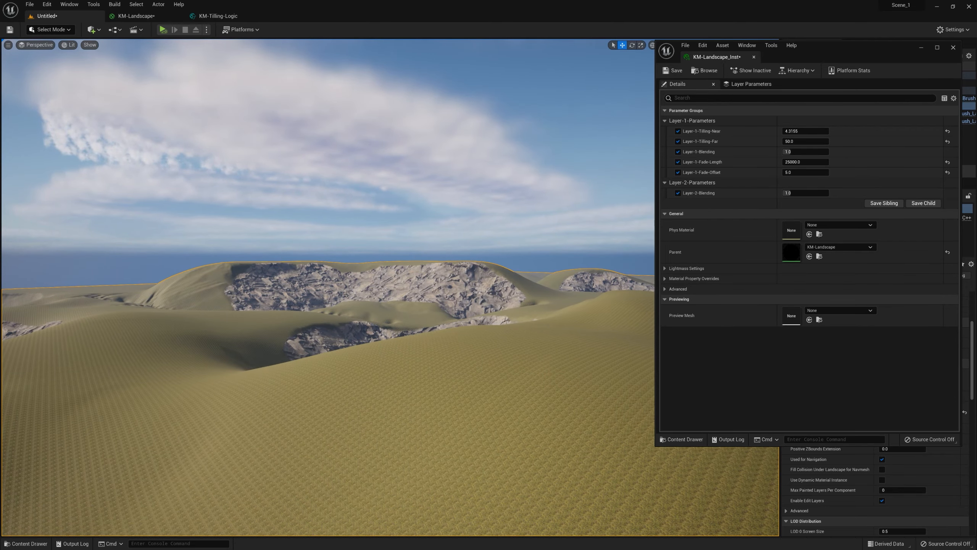
right_click_drag(398, 293, 398, 294)
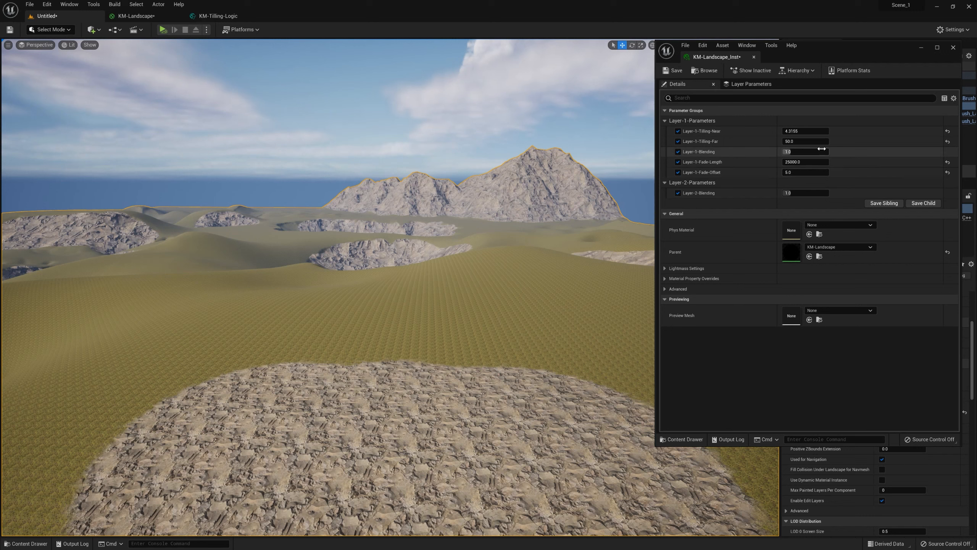
Try Layer-2-Blending at about 4.8 and reset it to its default.
left_click_drag(800, 192, 828, 193)
left_click(797, 193)
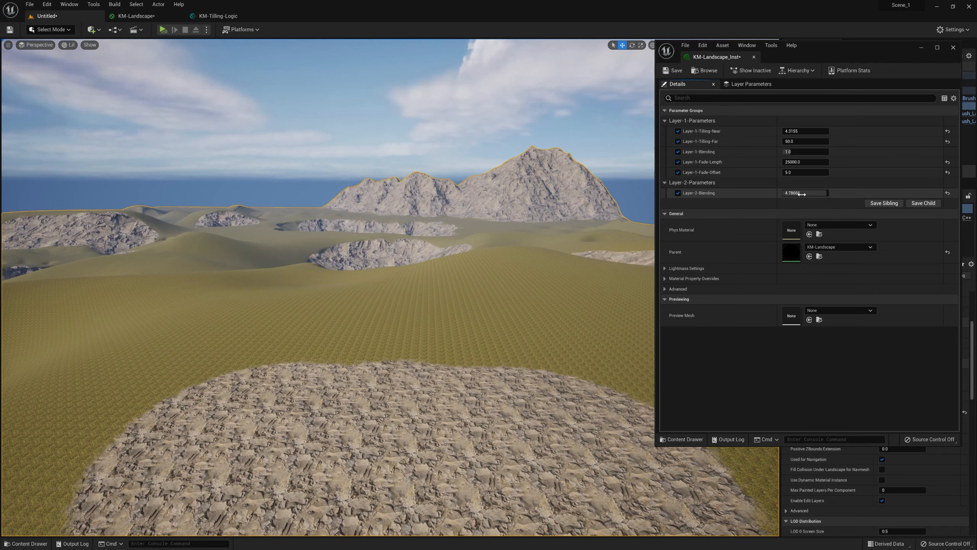
left_click(948, 194)
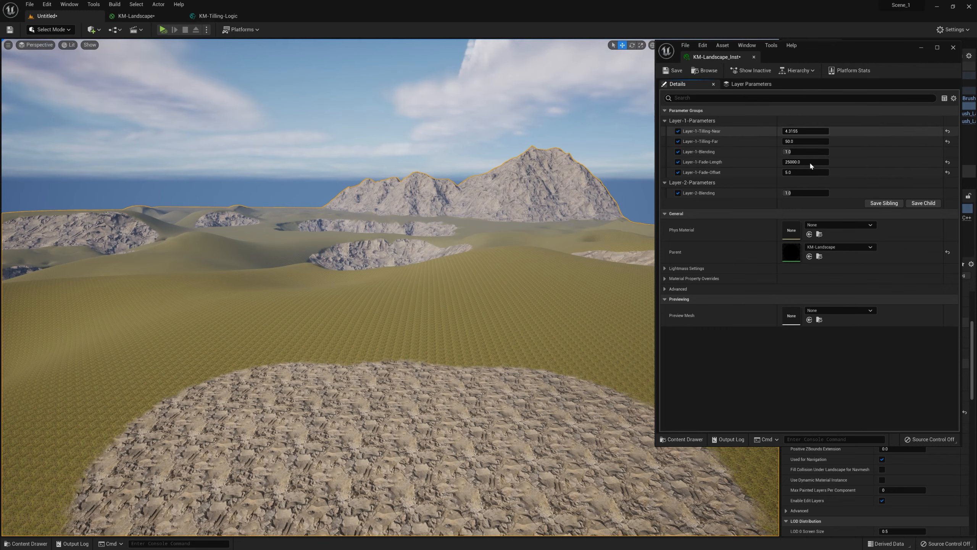
Return to the KM-Landscape material graph and select the Layer-1-Tilling-Near parameter node feeding KM-Tilling-Logic.
left_click(155, 17)
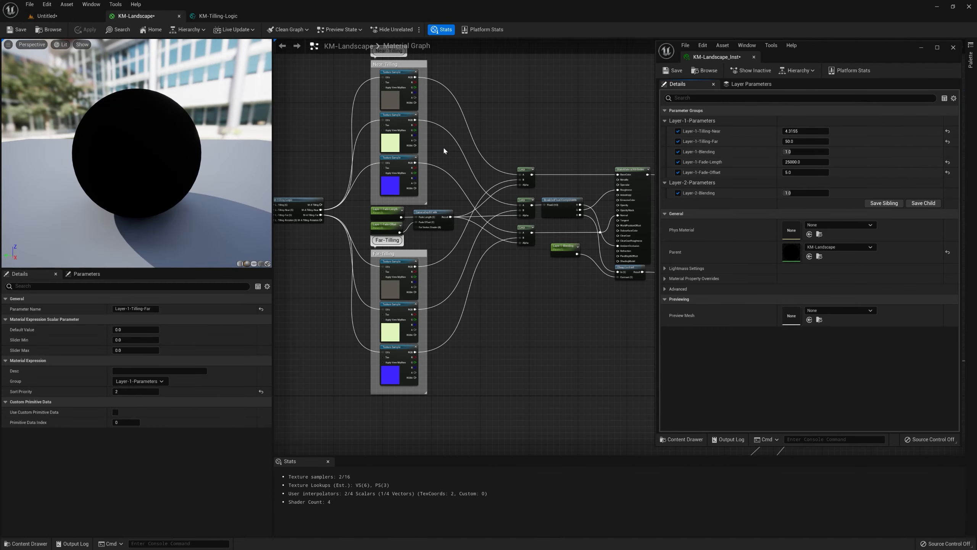
scroll(443, 146, "up", 5)
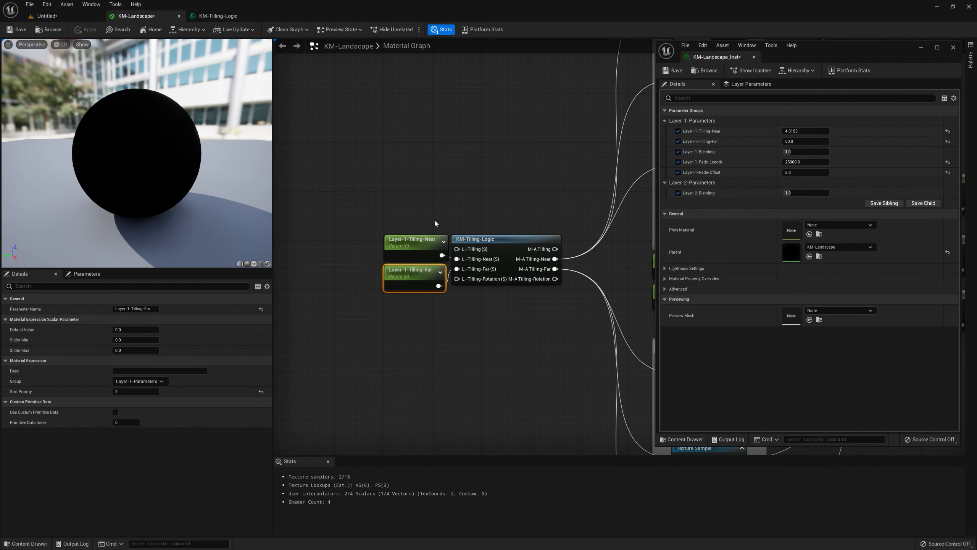
right_click_drag(434, 218, 439, 158)
scroll(438, 158, "up", 1)
left_click(418, 191)
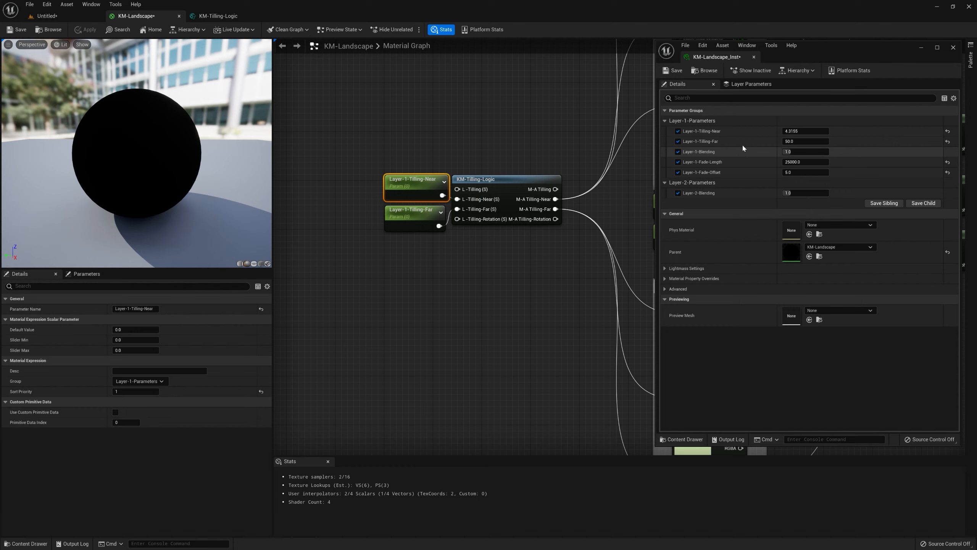
Set Layer-1-Tilling-Near to 4.3 in the material instance and reselect its parameter node in the graph.
left_click(799, 131)
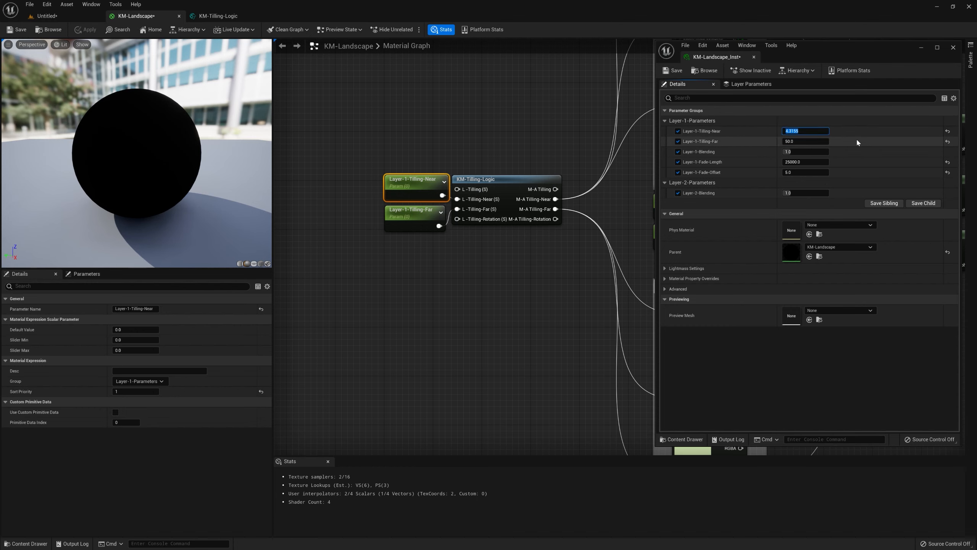
type("4")
key("Return")
left_click(773, 138)
left_click(418, 189)
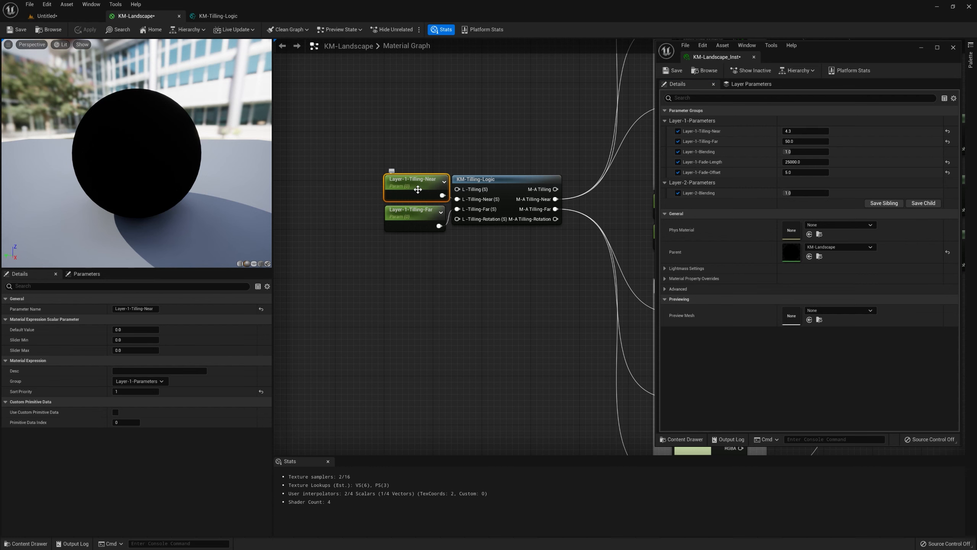
Open the default value of the Layer-1-Tilling-Near parameter for editing.
left_click(131, 329)
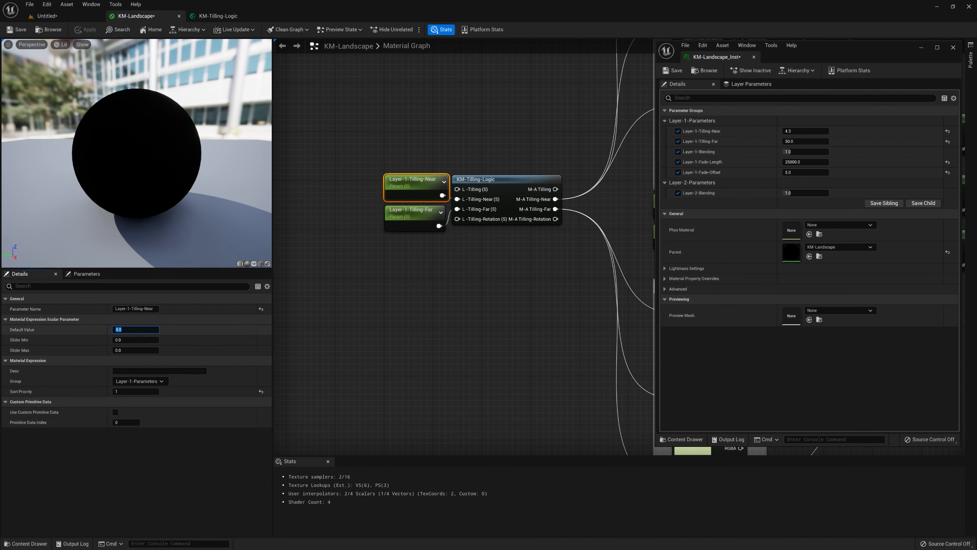
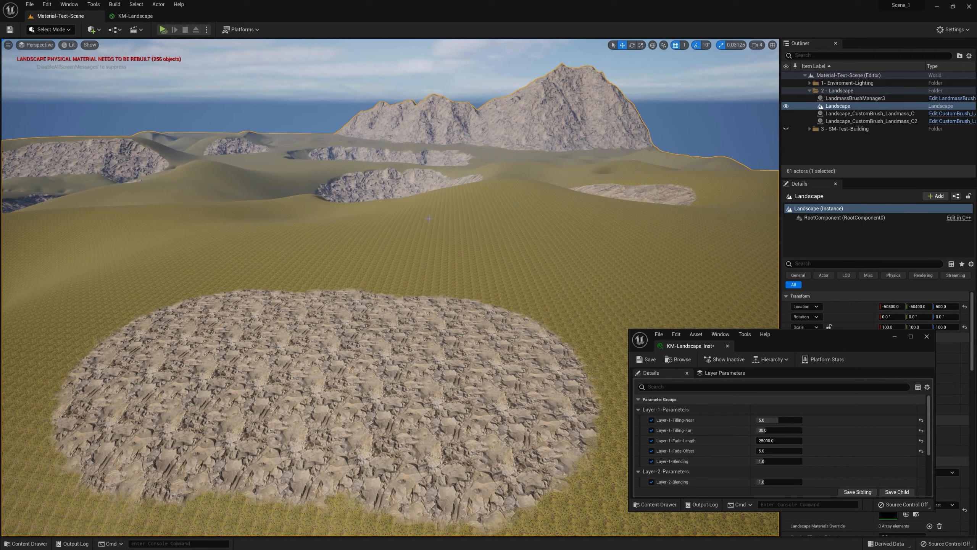
Deselect the landscape in the level and build only the landscape physical material.
right_click_drag(429, 218, 431, 220)
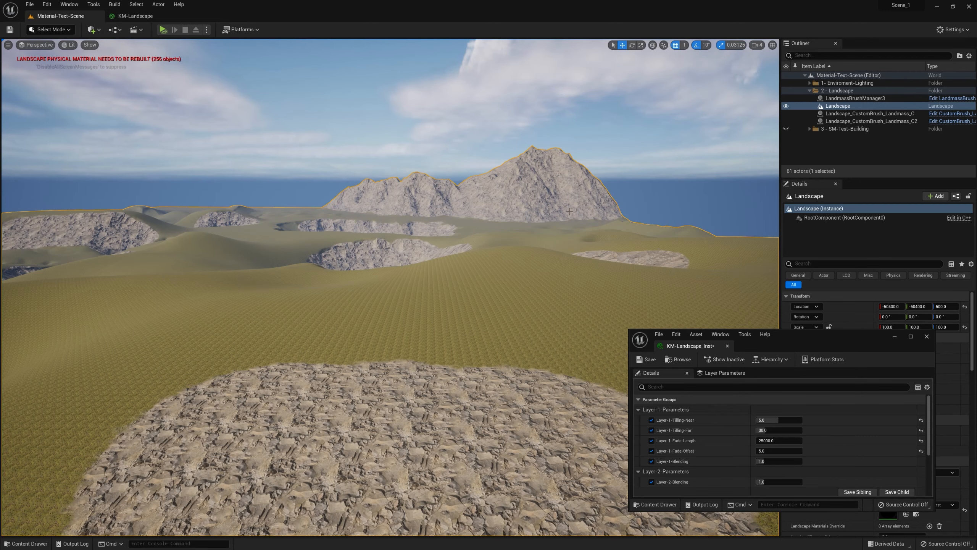
right_click_drag(313, 235, 312, 238)
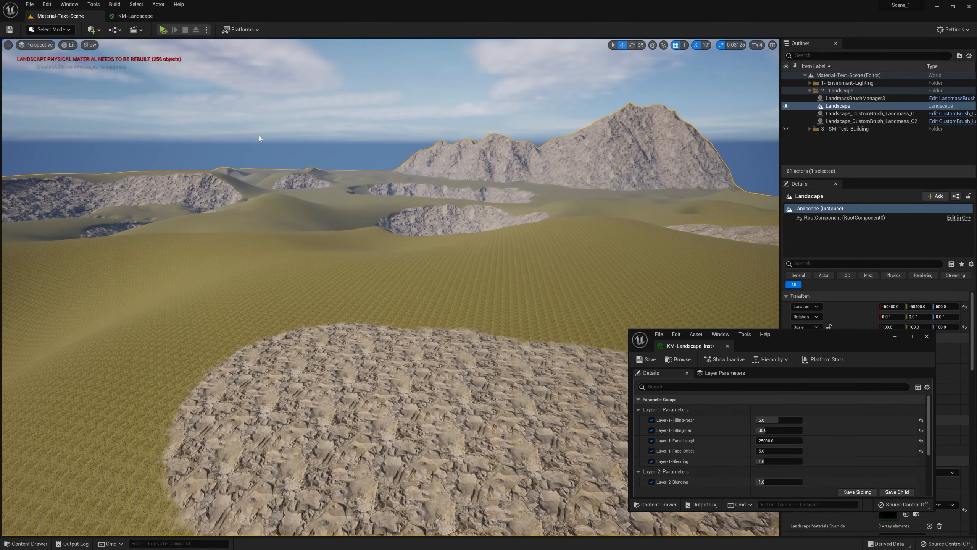
left_click(115, 4)
left_click(158, 5)
mouse_move(177, 99)
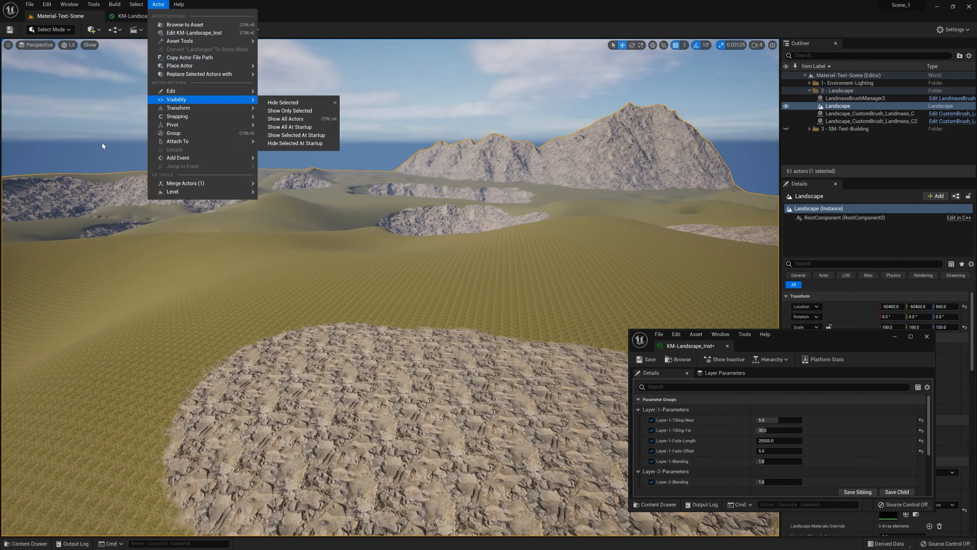
left_click(165, 167)
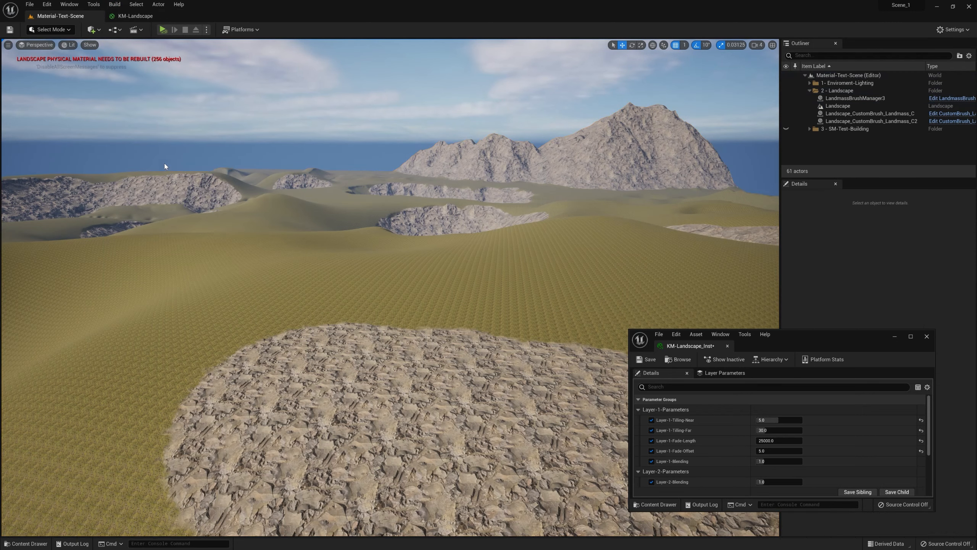
left_click(114, 4)
left_click(114, 4)
left_click(113, 4)
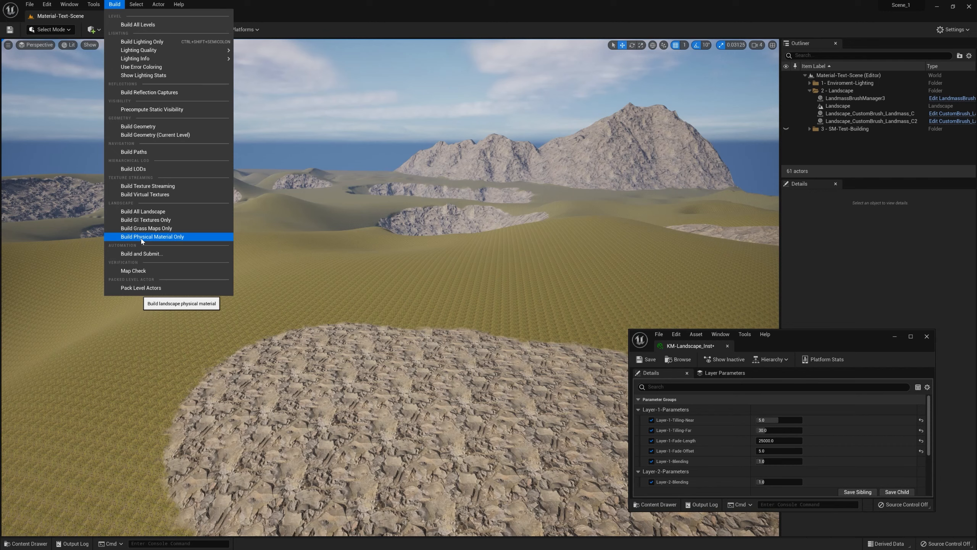
left_click(172, 238)
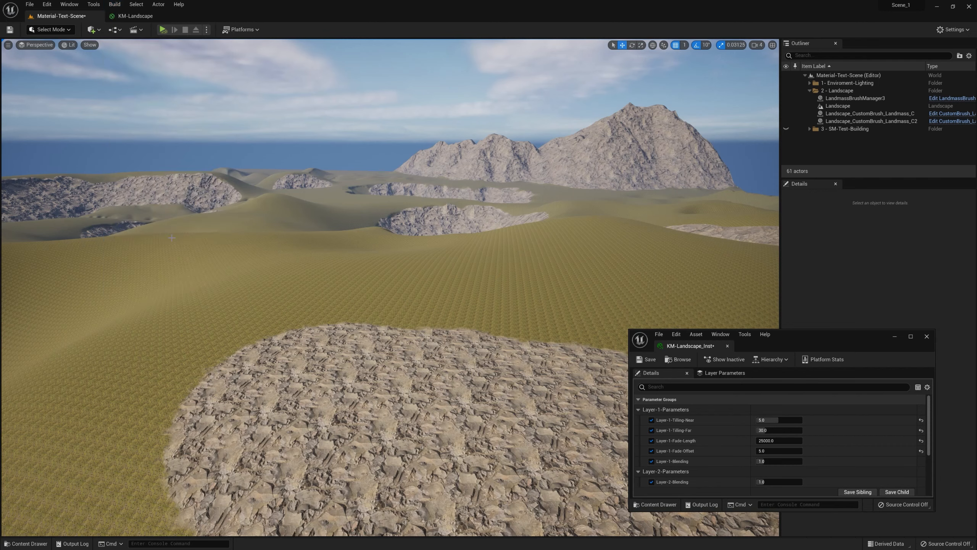
Move the KM-Landscape_Inst window up beside the viewport and save the material instance.
right_click_drag(390, 287, 479, 311)
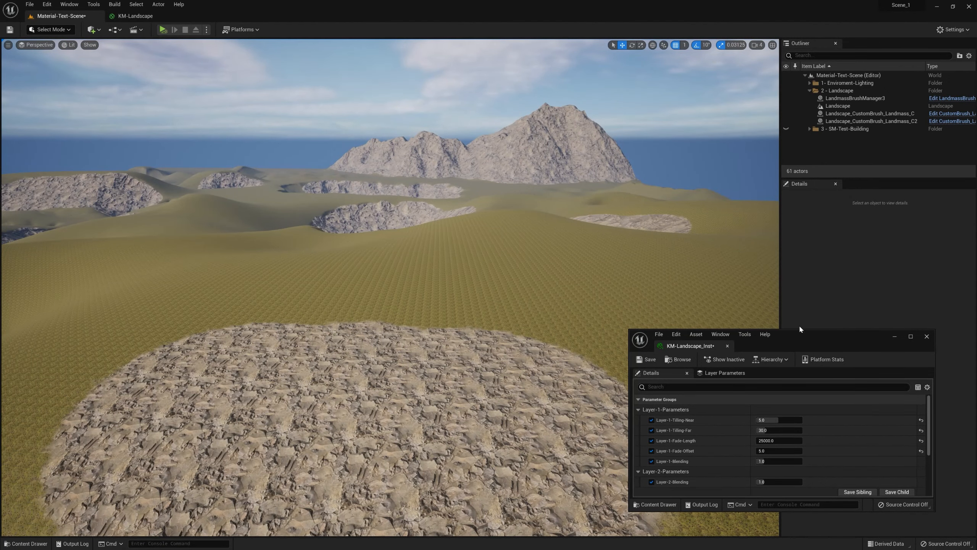
left_click_drag(818, 336, 845, 155)
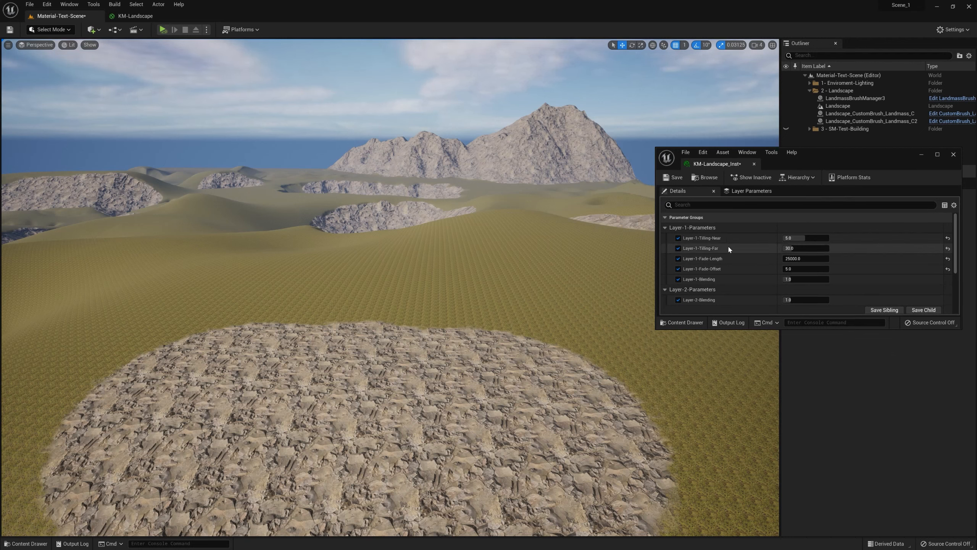
left_click(676, 181)
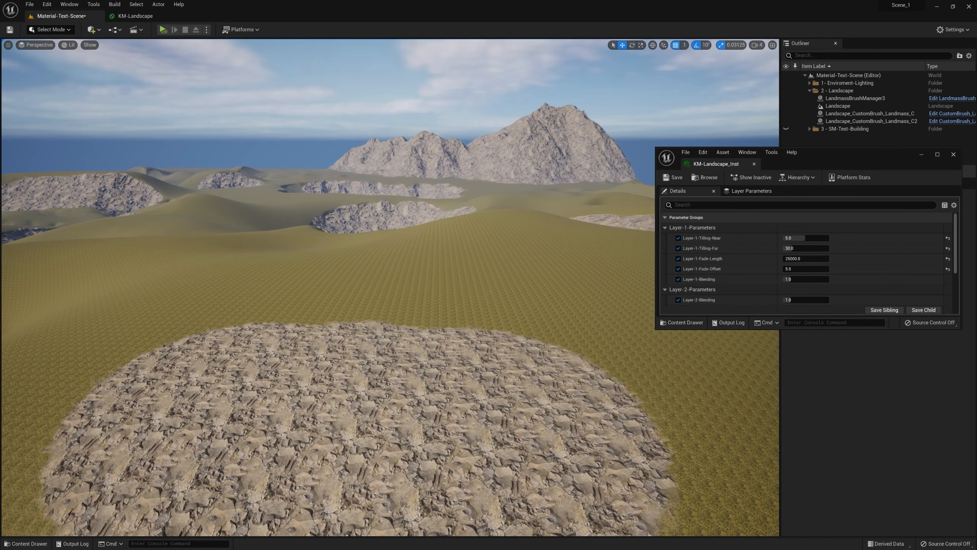
Fly back and forth over the rock patch to examine the near and far tiling on the landscape.
right_click_drag(390, 287, 391, 372)
key("s")
key("w")
key("s")
key("w")
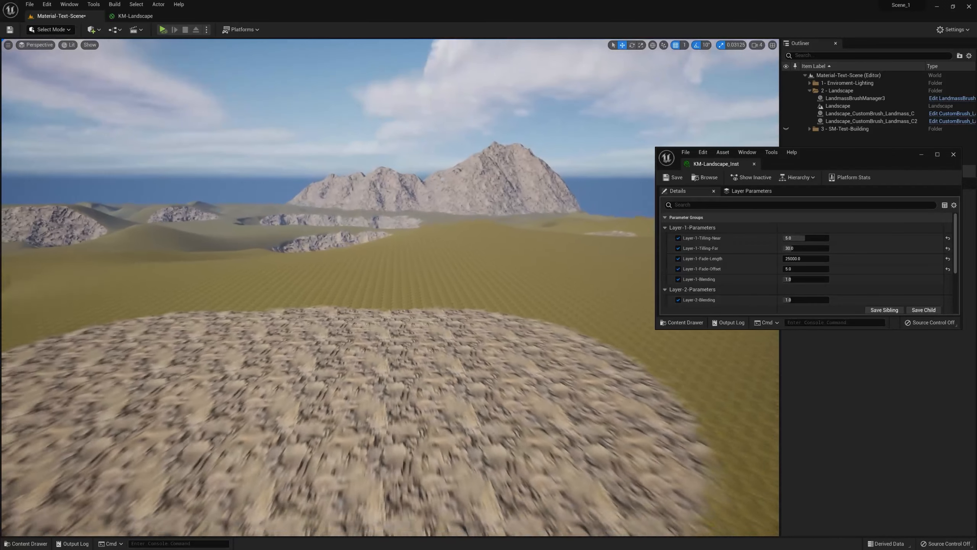
right_click_drag(502, 296, 487, 291)
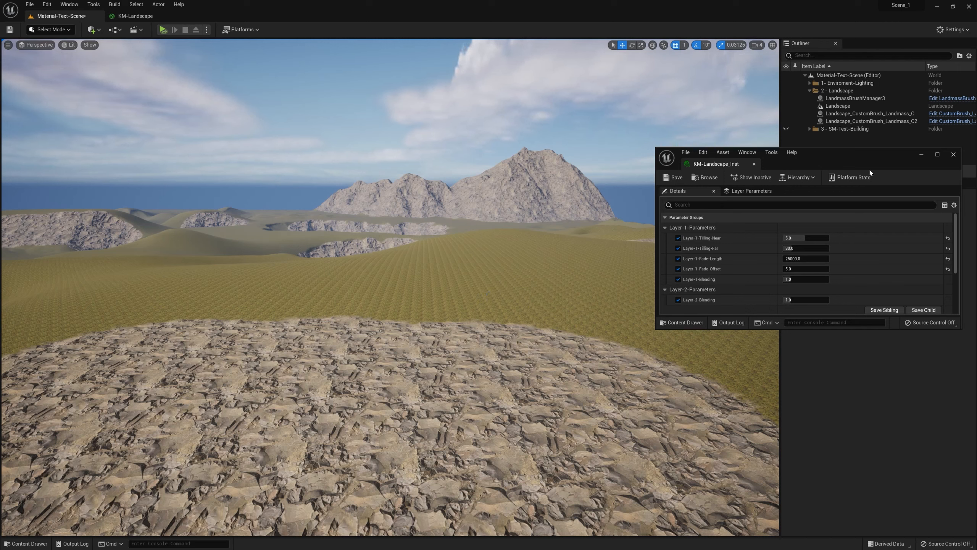
Make the KM-Landscape_Inst window taller and narrower so all parameter groups fit beside the viewport.
left_click_drag(867, 155, 850, 63)
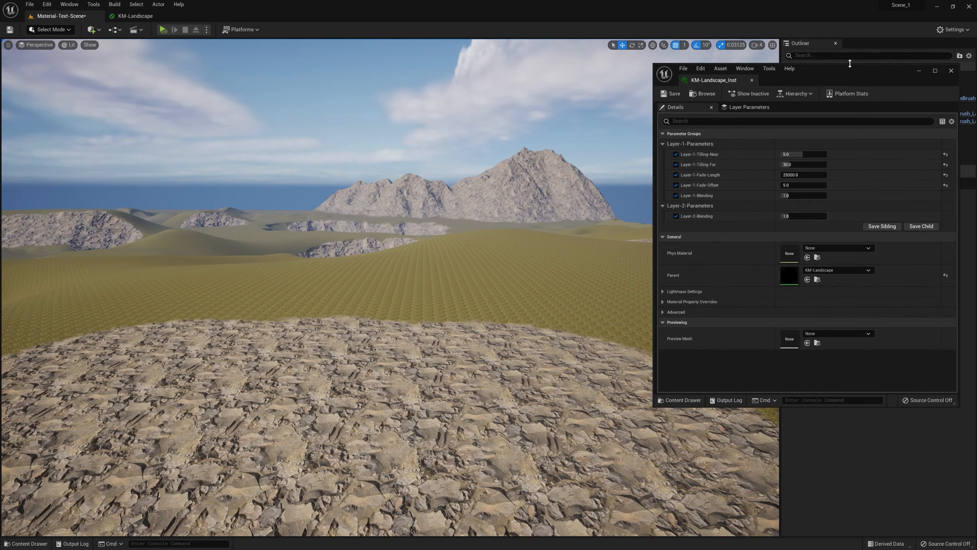
left_click_drag(827, 406, 827, 494)
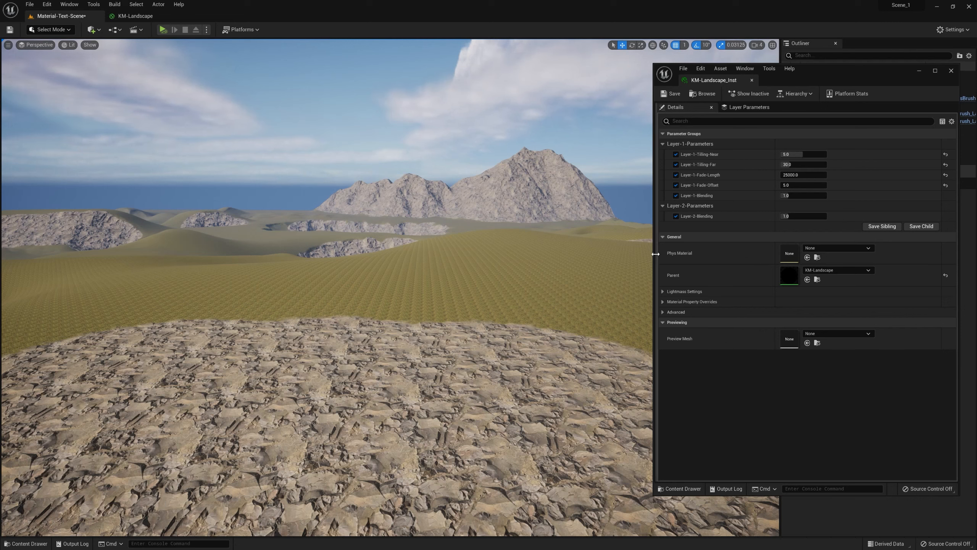
left_click_drag(657, 256, 710, 247)
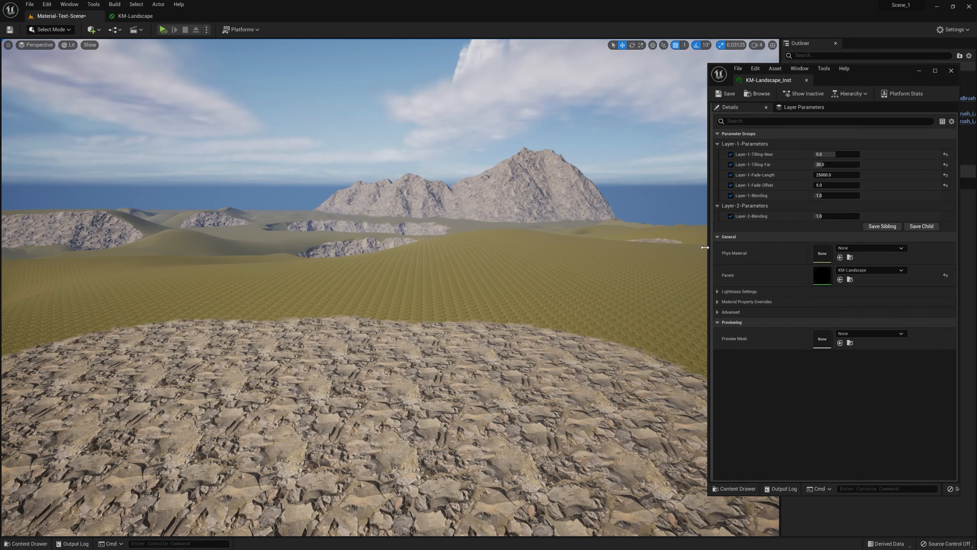
Bring up the Layer-1 network in the KM-Landscape material graph and close the KM-Landscape_Inst editor.
left_click(136, 16)
scroll(400, 300, "down", 4)
right_click_drag(400, 297, 493, 290)
scroll(486, 253, "up", 1)
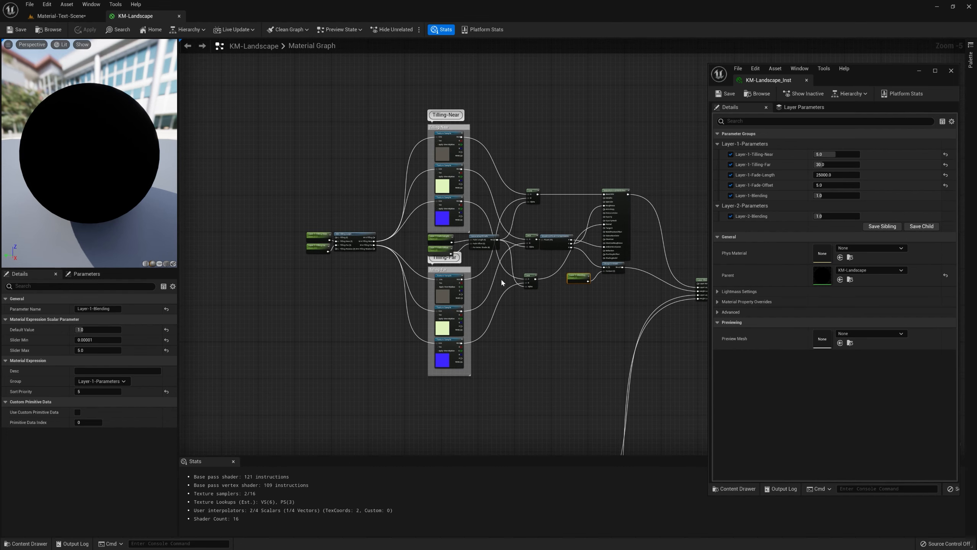
scroll(501, 278, "up", 1)
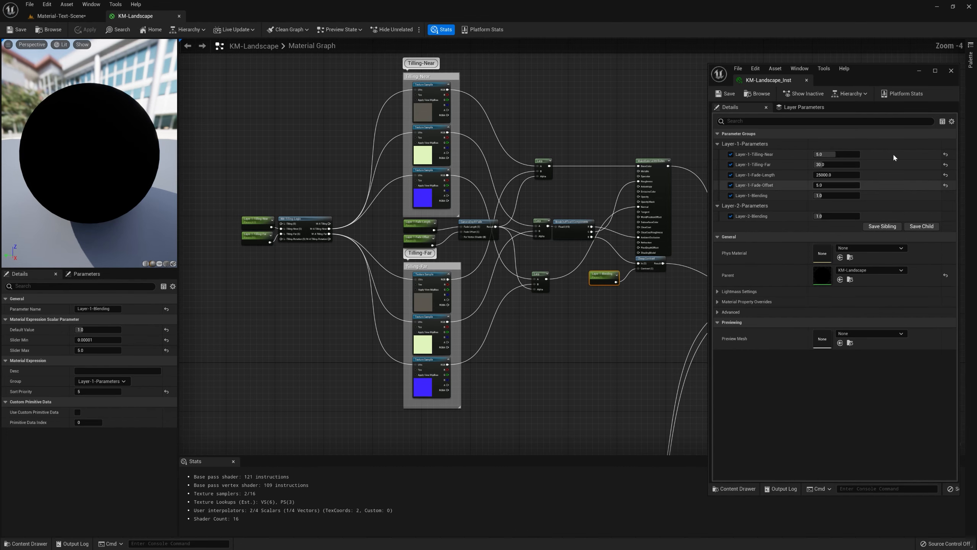
left_click(807, 81)
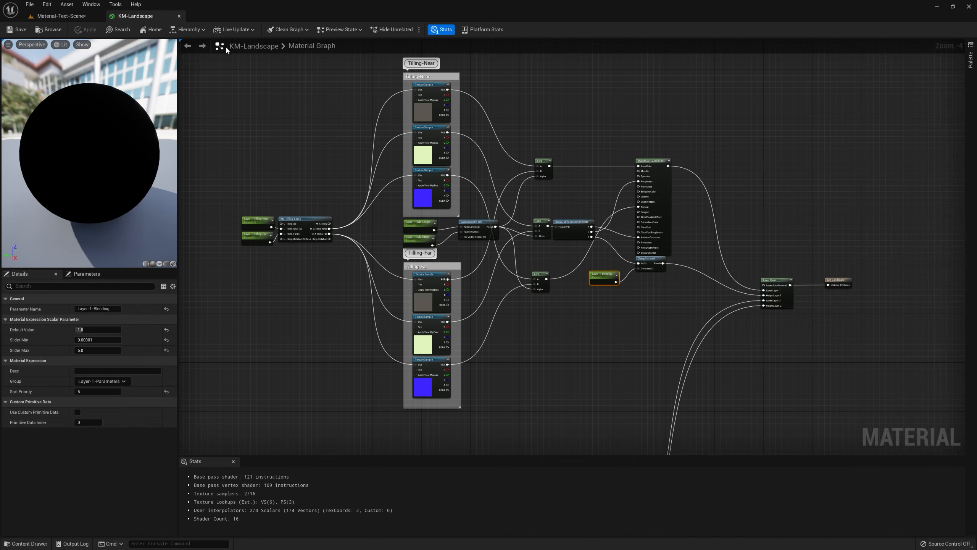
Return to the Material-Text-Scene level, save it, and open the content browser at the Landscape materials folder.
left_click(54, 16)
left_click(9, 30)
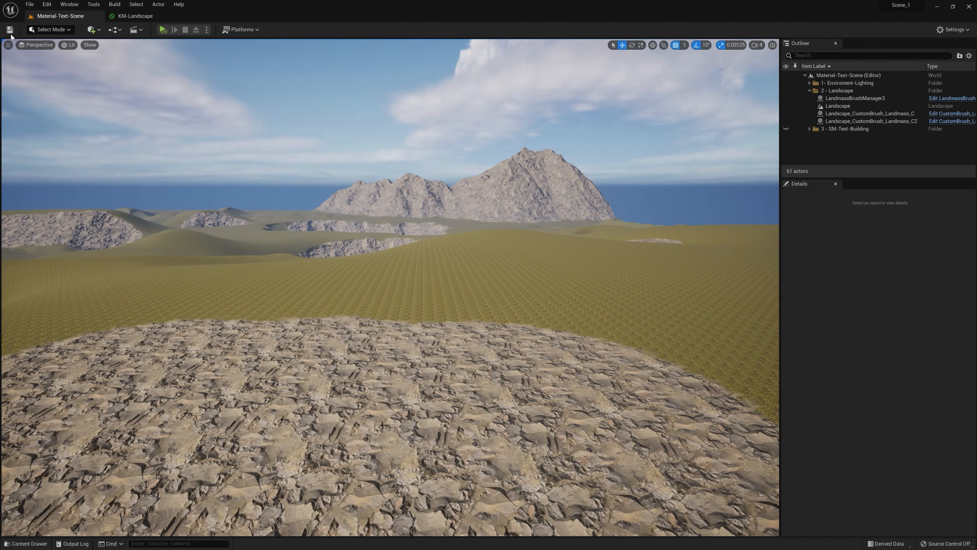
left_click(9, 30)
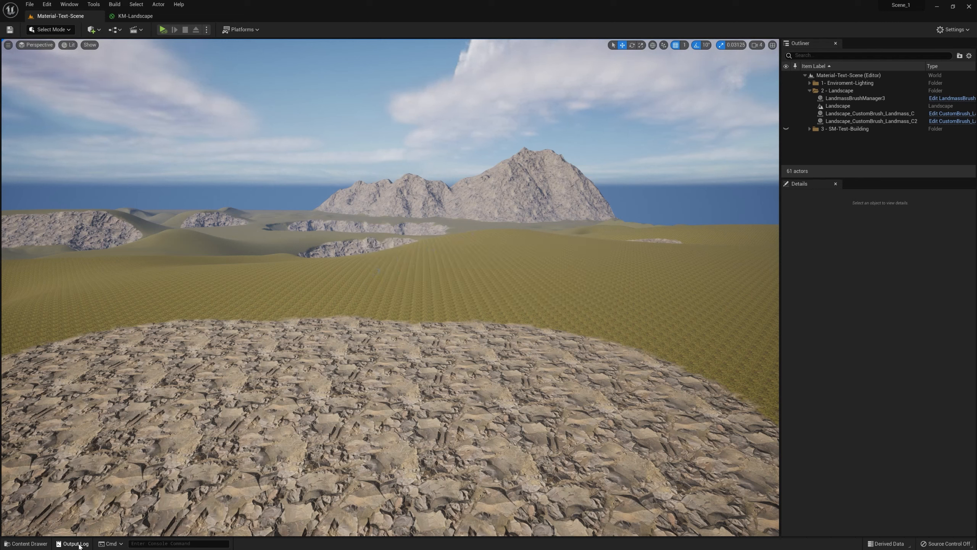
left_click(33, 544)
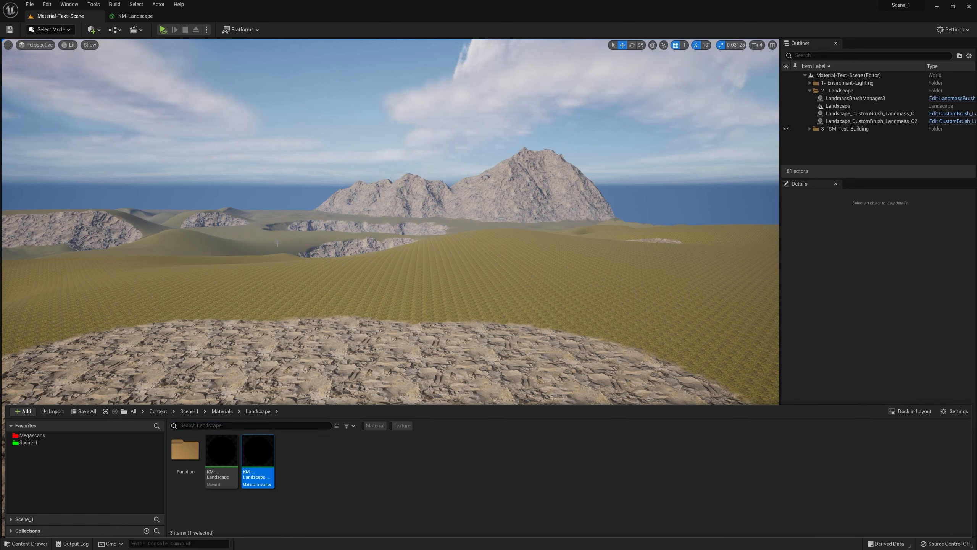
left_click(493, 287)
right_click_drag(538, 284, 536, 295)
key("Escape")
left_click(10, 29)
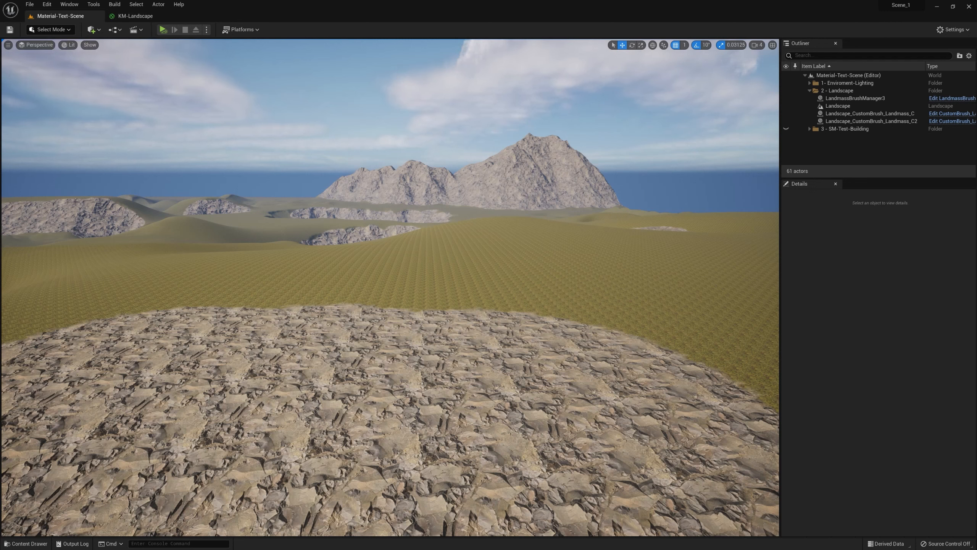
left_click(27, 543)
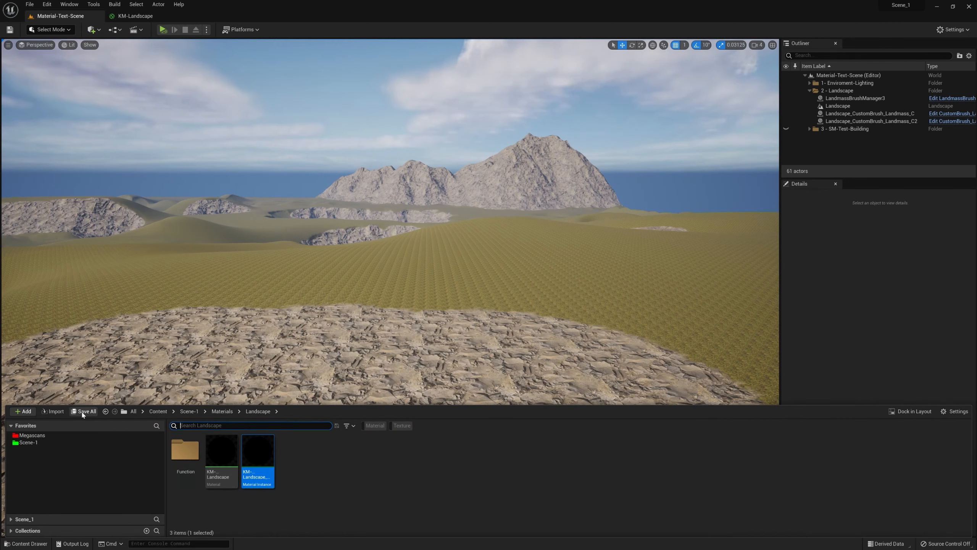
In the KM-Landscape graph, move the layer blend and material output nodes down and away from the Layer-1 network, and clear the selection.
left_click(136, 16)
right_click_drag(362, 229, 456, 267)
scroll(456, 267, "down", 2)
right_click_drag(629, 315, 422, 281)
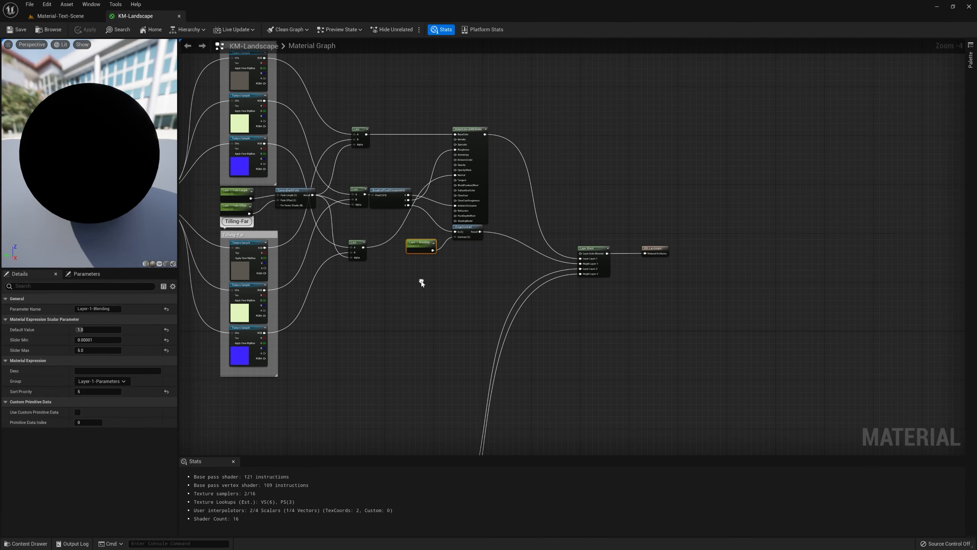
left_click_drag(733, 214, 736, 355)
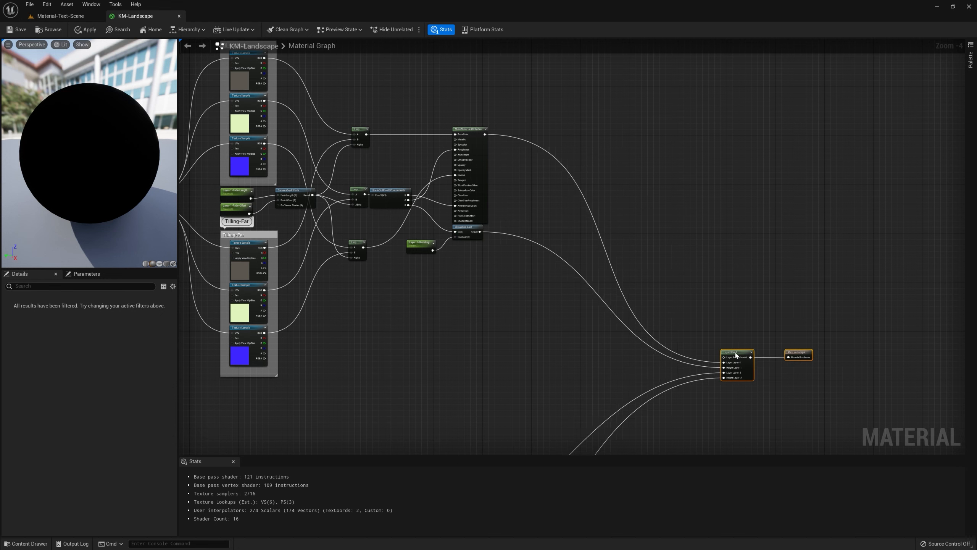
left_click(349, 374)
Select all Layer-2 nodes: the three texture samples, the material attributes node, the contrast node and Layer-2-Blending.
right_click_drag(350, 373, 601, 407)
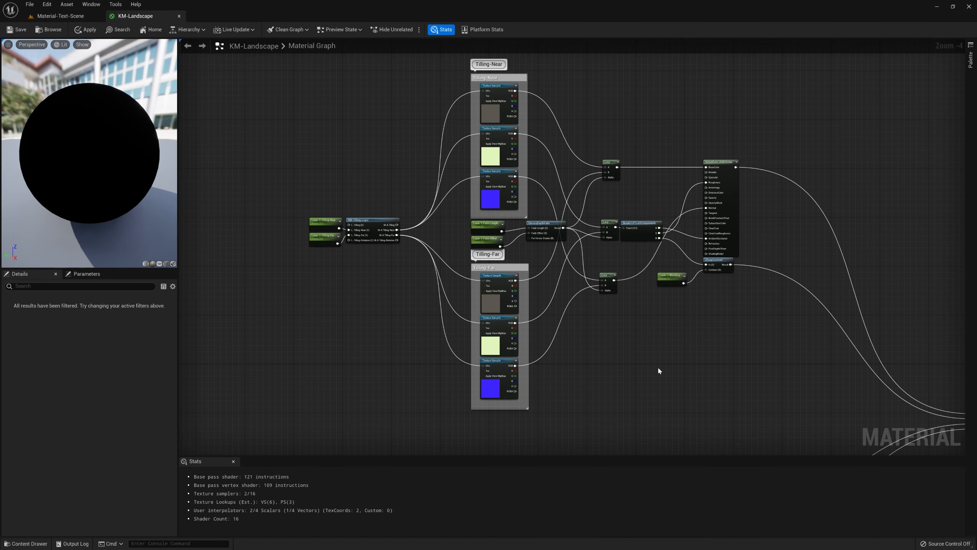
right_click_drag(657, 373, 655, 68)
right_click_drag(687, 366, 692, 238)
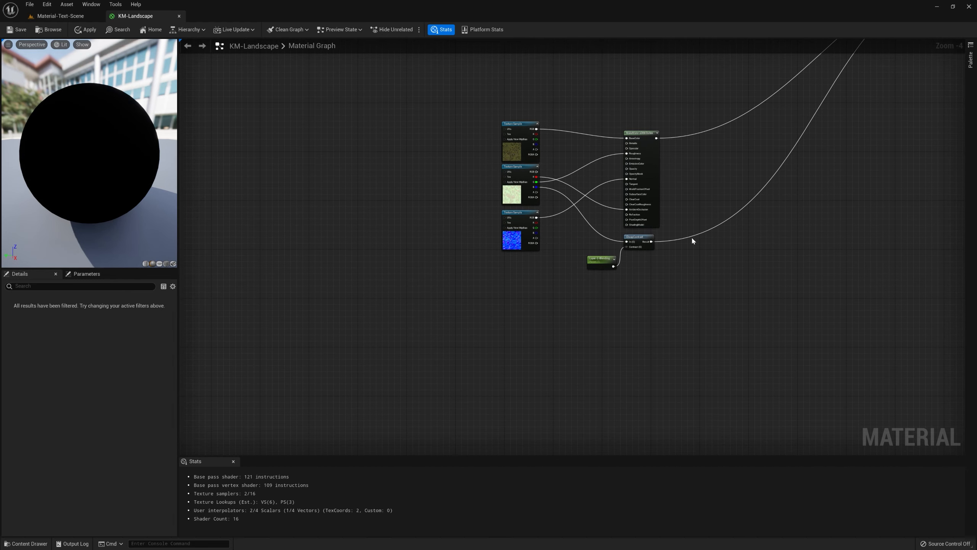
left_click_drag(702, 262, 496, 116)
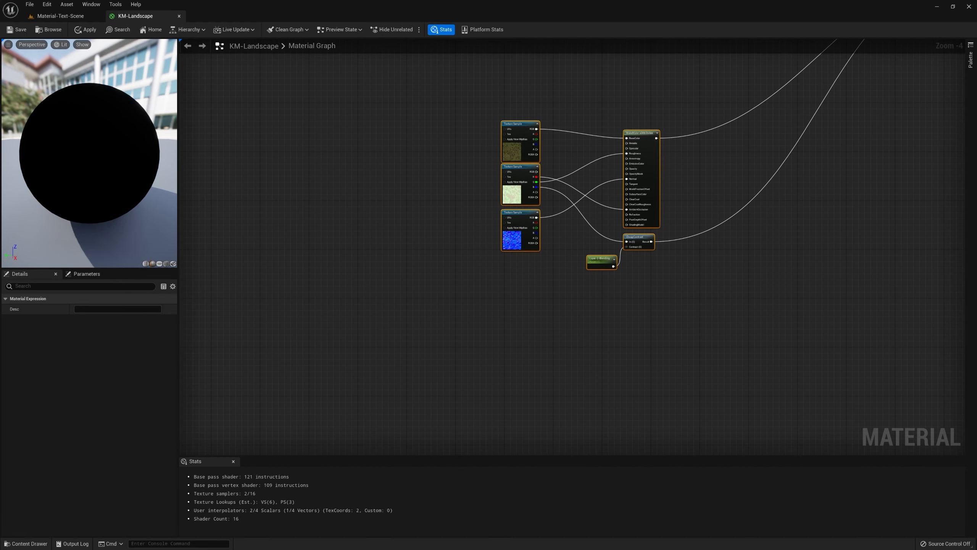
Examine how the Layer-1 near and far tiling network is built compared with the Layer-2 nodes.
right_click_drag(685, 303, 695, 523)
right_click_drag(640, 180, 618, 405)
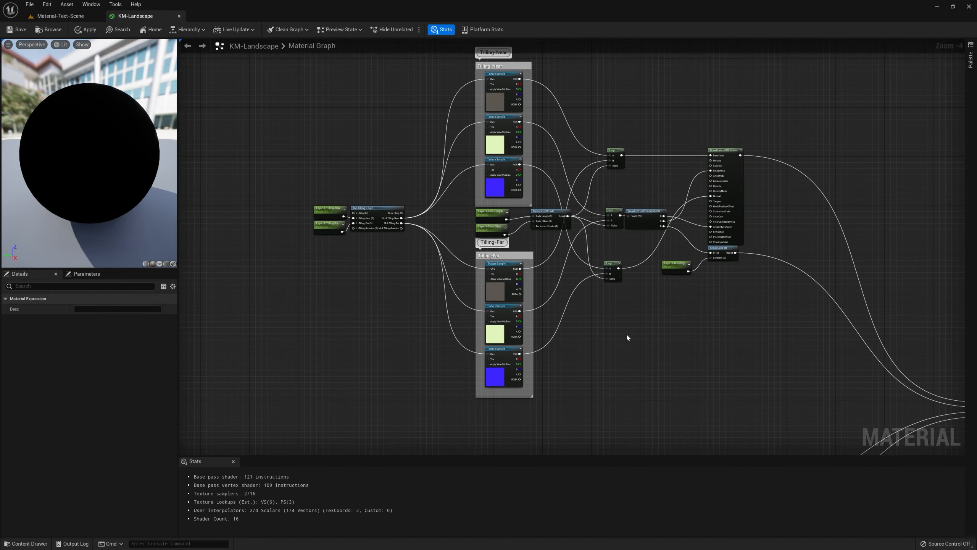
scroll(627, 338, "up", 1)
right_click_drag(608, 327, 690, 433)
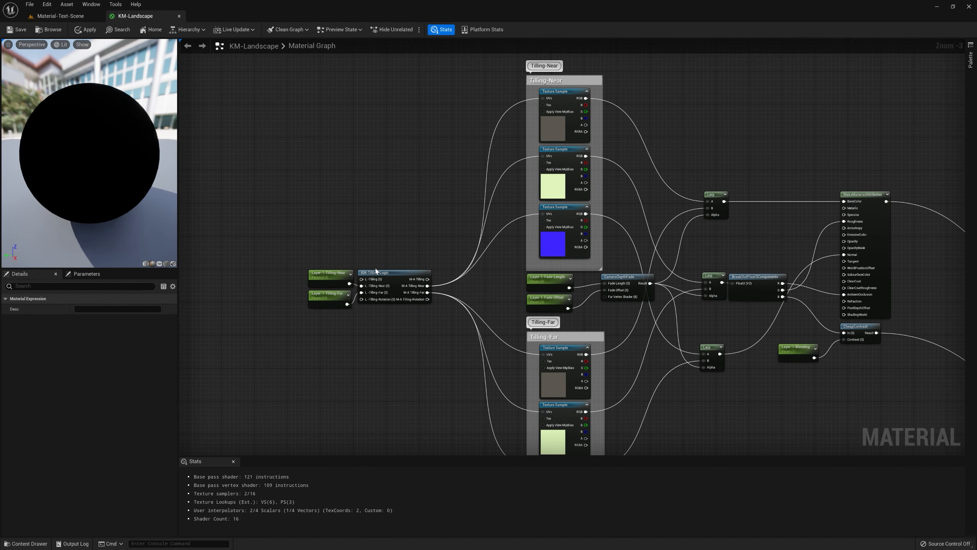
right_click_drag(740, 374, 704, 302)
right_click_drag(700, 418, 639, 306)
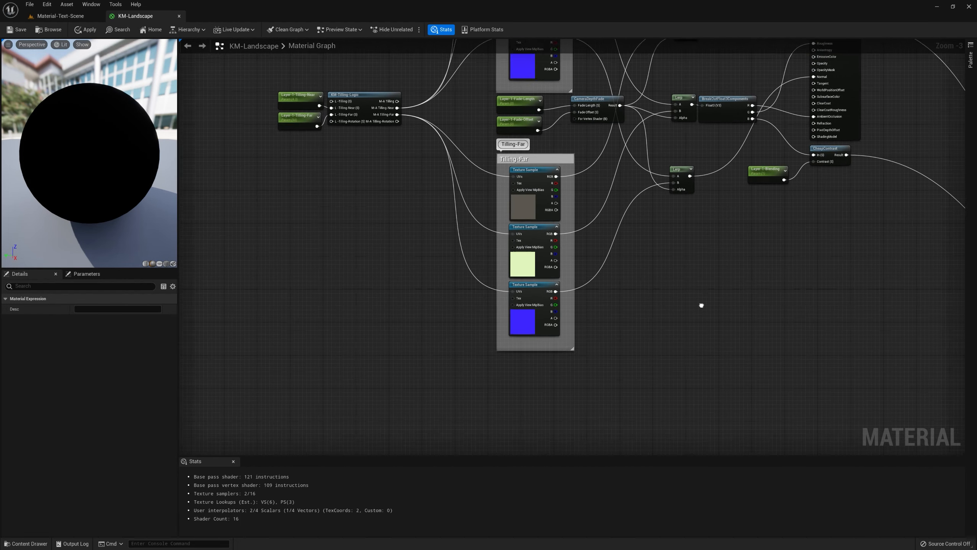
right_click_drag(718, 414, 692, 146)
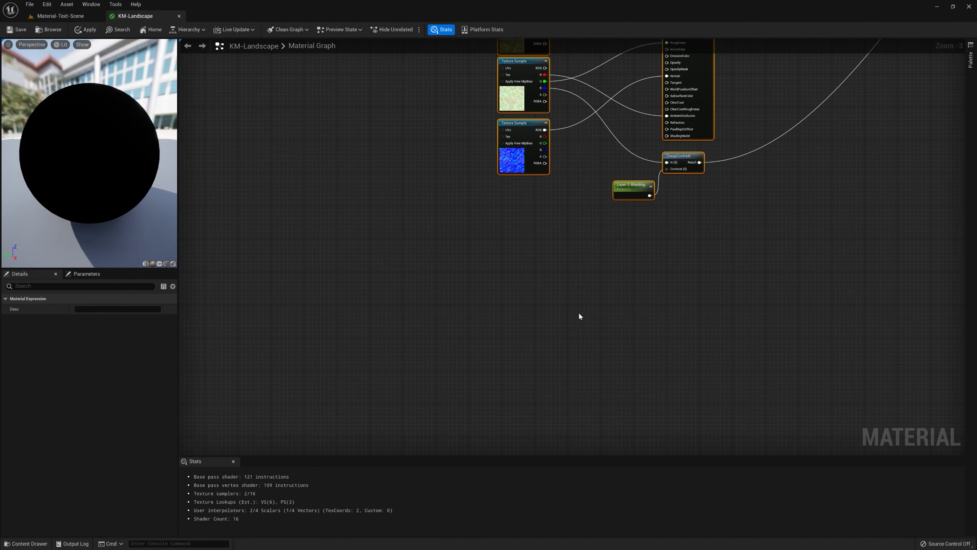
right_click_drag(692, 245, 747, 450)
right_click_drag(644, 135, 641, 431)
scroll(537, 384, "up", 3)
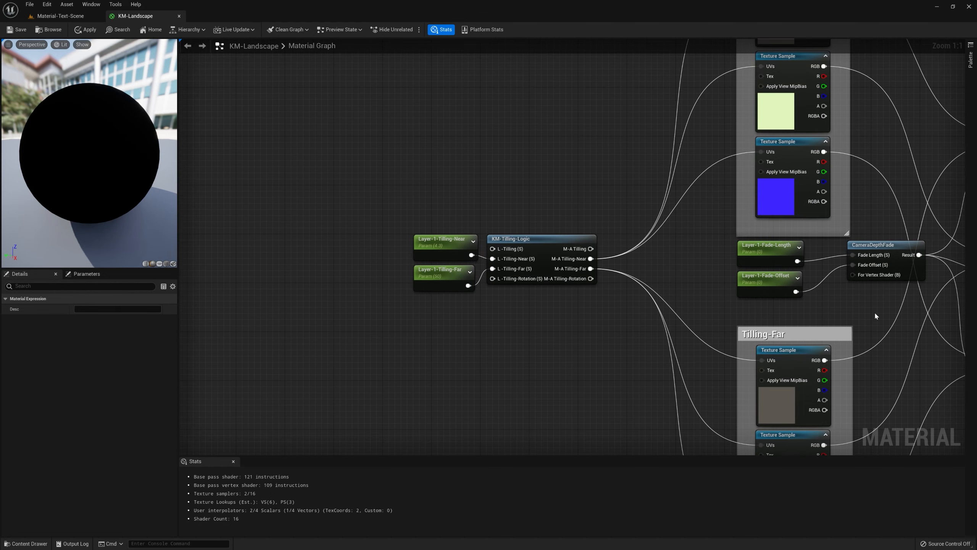
right_click_drag(874, 311, 654, 315)
scroll(653, 310, "down", 9)
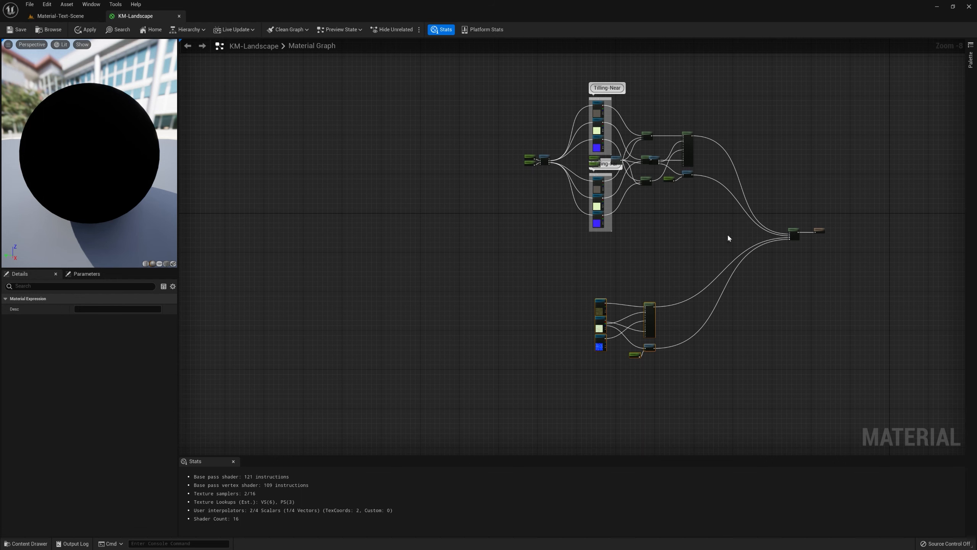
Select the Layer-1-Blending parameter and trace the Layer-1 network back to the KM-Tilling-Logic node and its near and far parameters.
right_click_drag(667, 238, 673, 311)
scroll(673, 312, "up", 6)
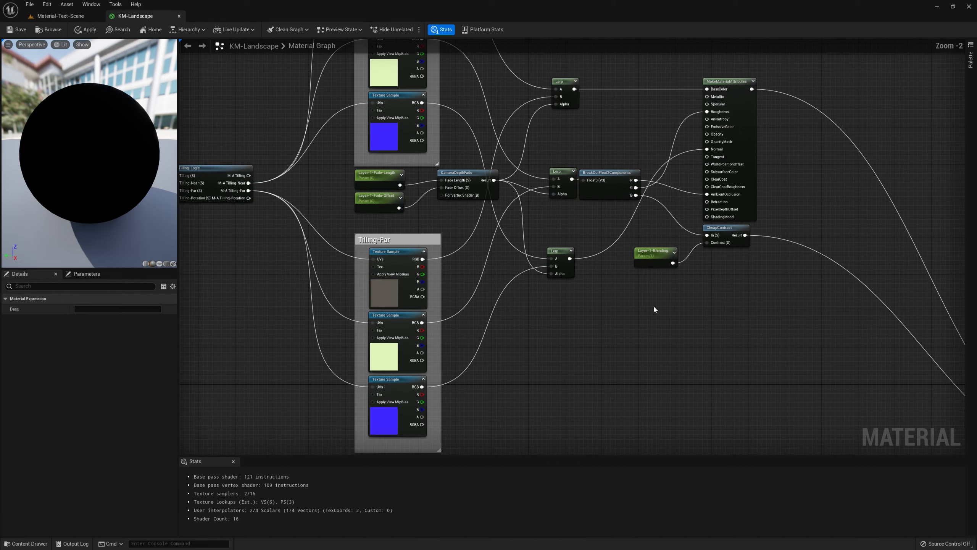
left_click(650, 293)
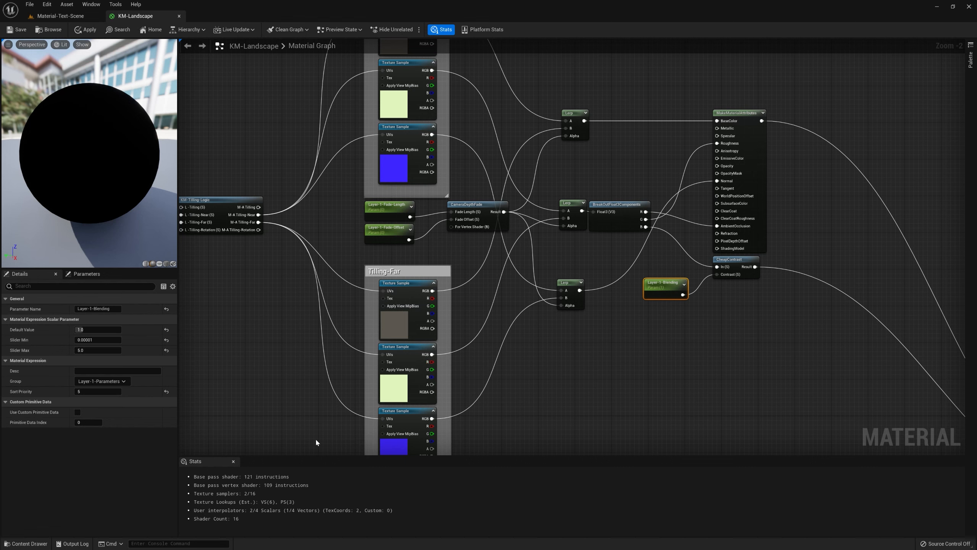
right_click_drag(661, 375, 796, 321)
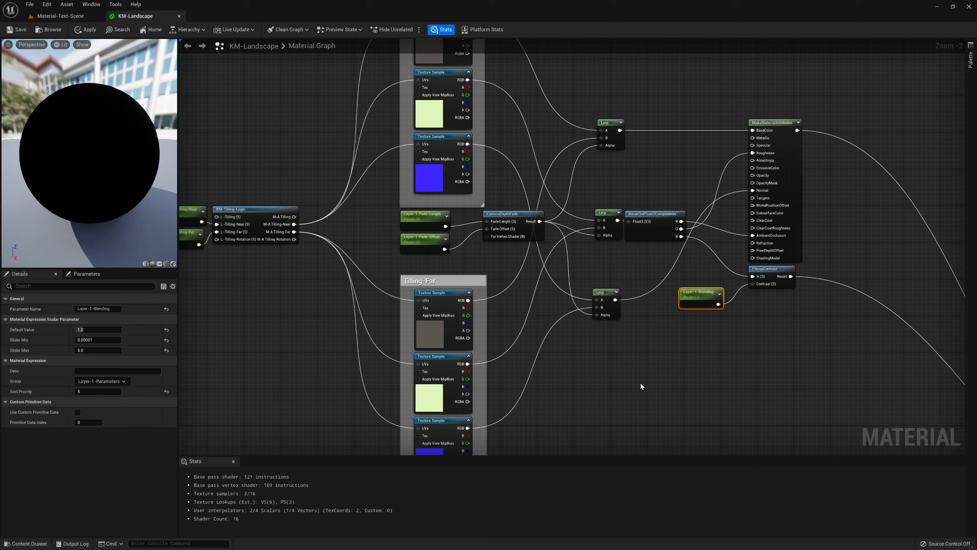
right_click_drag(641, 385, 704, 378)
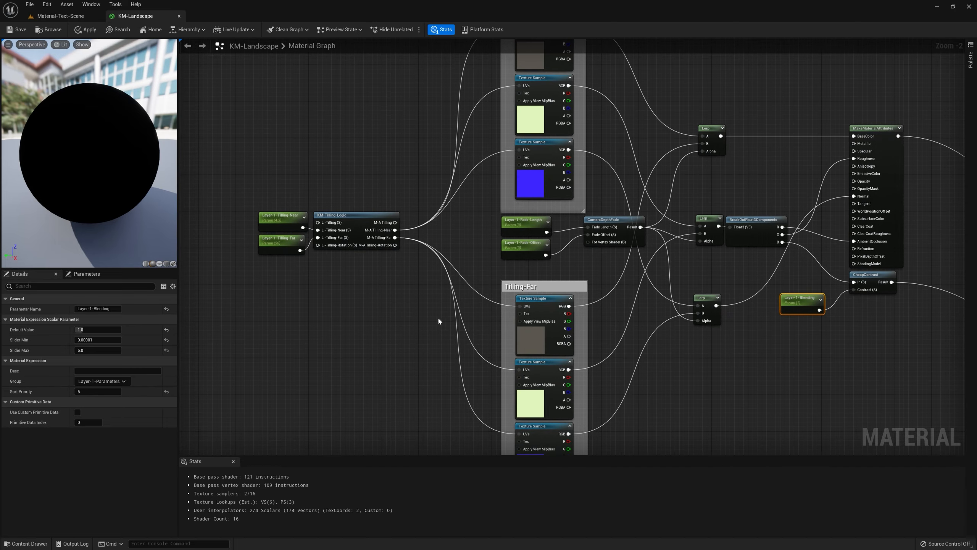
right_click_drag(766, 391, 617, 305)
Review the whole Layer-1 setup, from the tiling logic through the Tilling-Near and Tilling-Far texture samples to the CameraDepthFade-driven Lerp nodes.
scroll(624, 421, "down", 2)
scroll(627, 348, "down", 2)
scroll(628, 352, "up", 3)
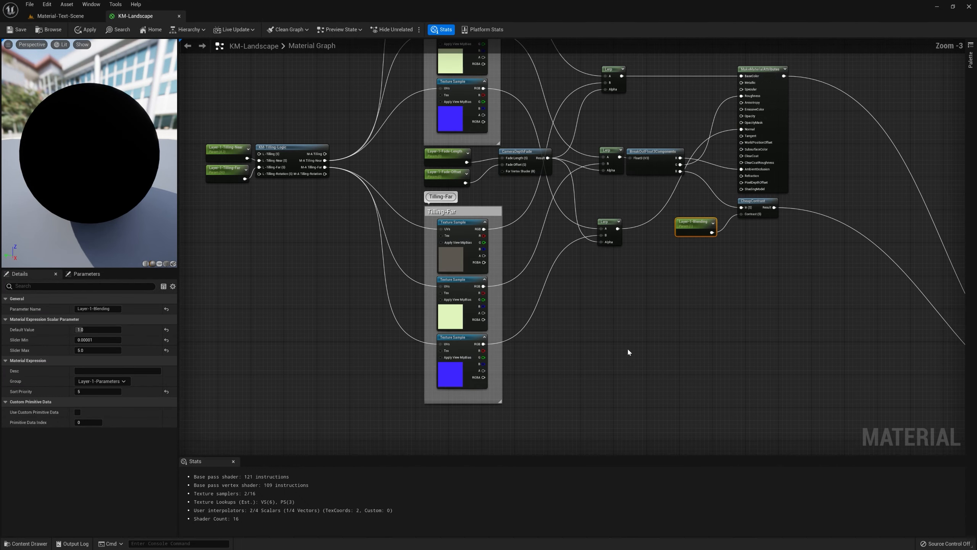
mouse_move(629, 351)
right_mouse_down()
mouse_move(653, 386)
mouse_move(644, 354)
right_mouse_up()
scroll(653, 386, "down", 1)
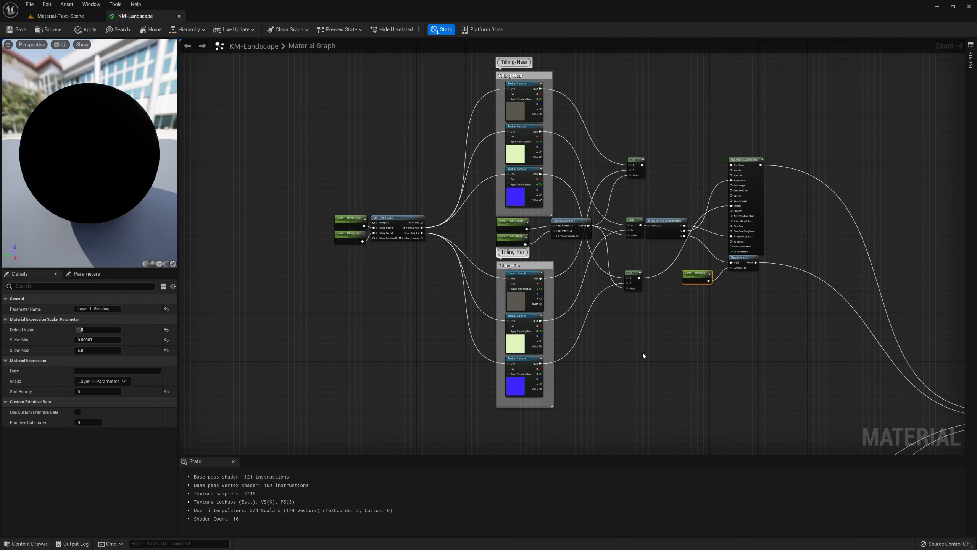
scroll(640, 349, "down", 3)
scroll(657, 397, "down", 1)
right_click_drag(658, 396, 685, 384)
scroll(676, 340, "up", 4)
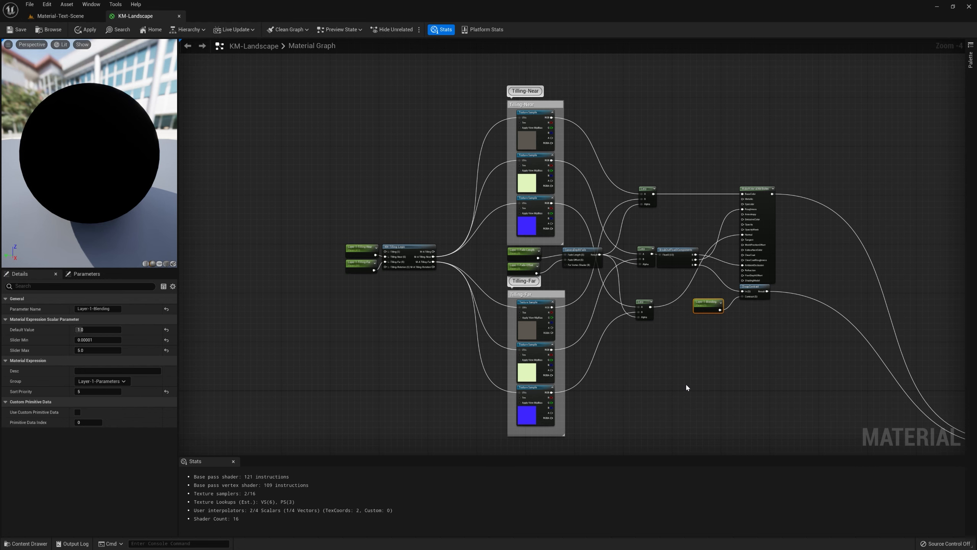
right_click_drag(690, 386, 682, 377)
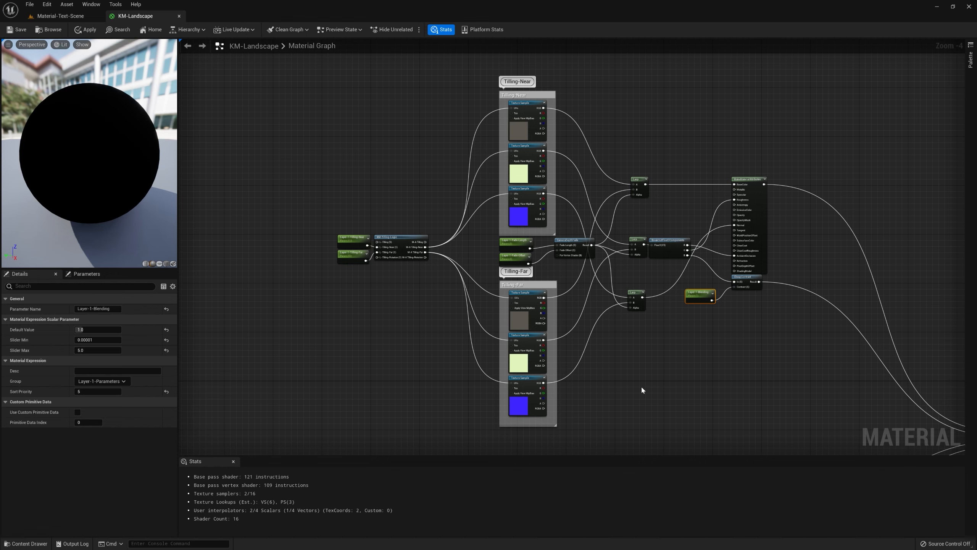
scroll(389, 277, "up", 4)
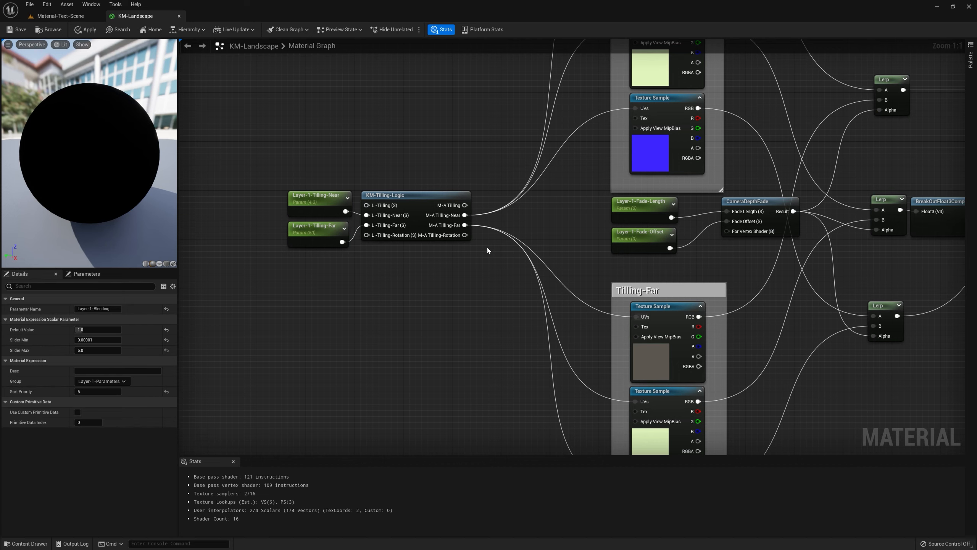
right_click_drag(719, 266, 616, 282)
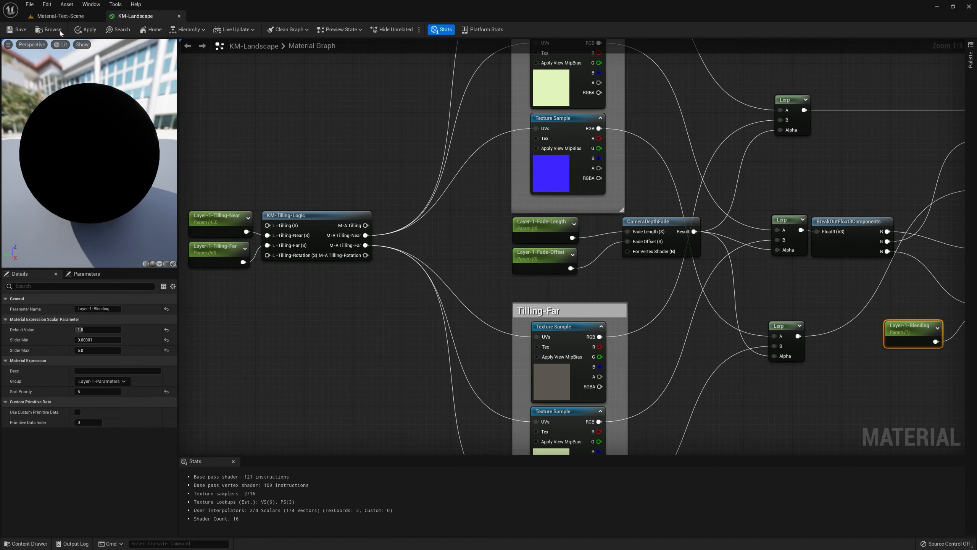
Switch to the Material-Text-Scene level and inspect the tiling of the rock patch and surrounding grass on the landscape.
left_click(59, 18)
right_click_drag(384, 269, 385, 347)
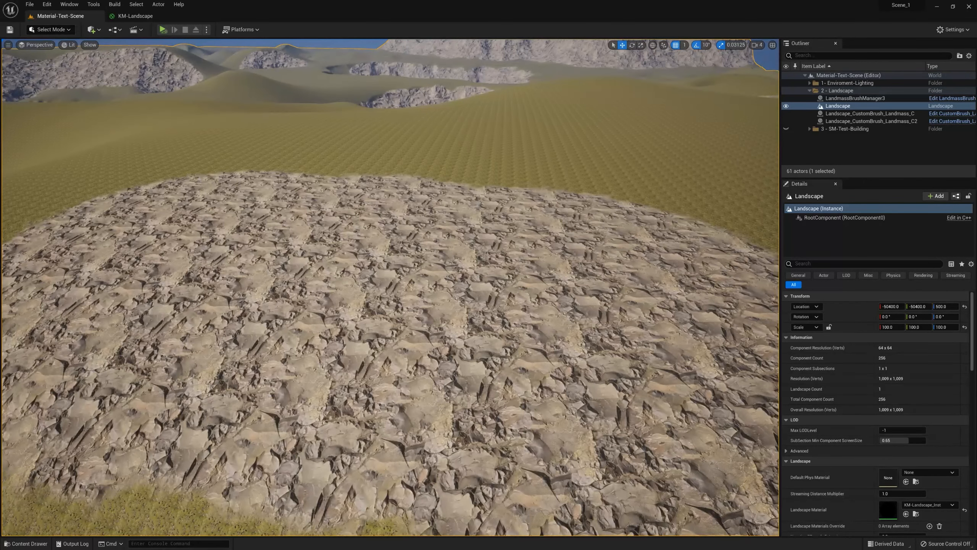
key("d")
right_click_drag(384, 293, 633, 331)
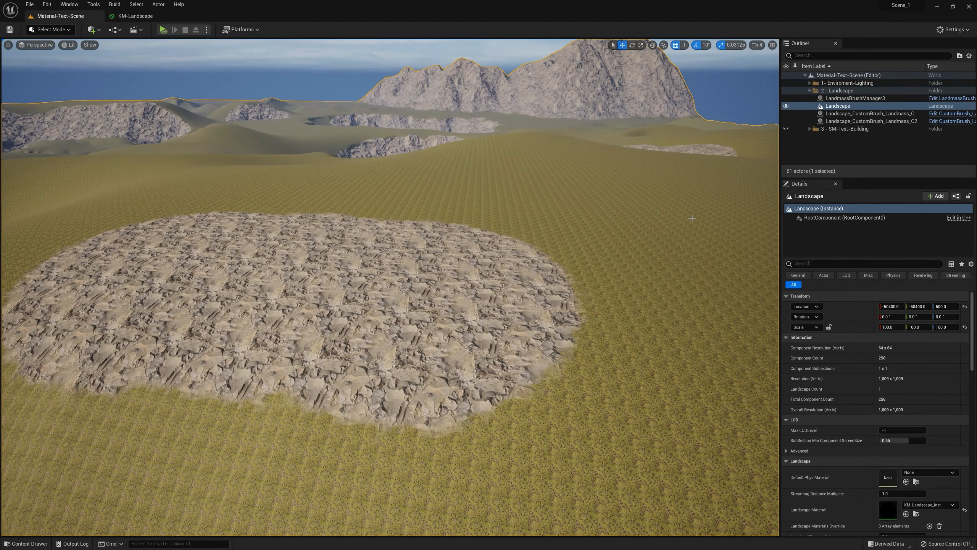